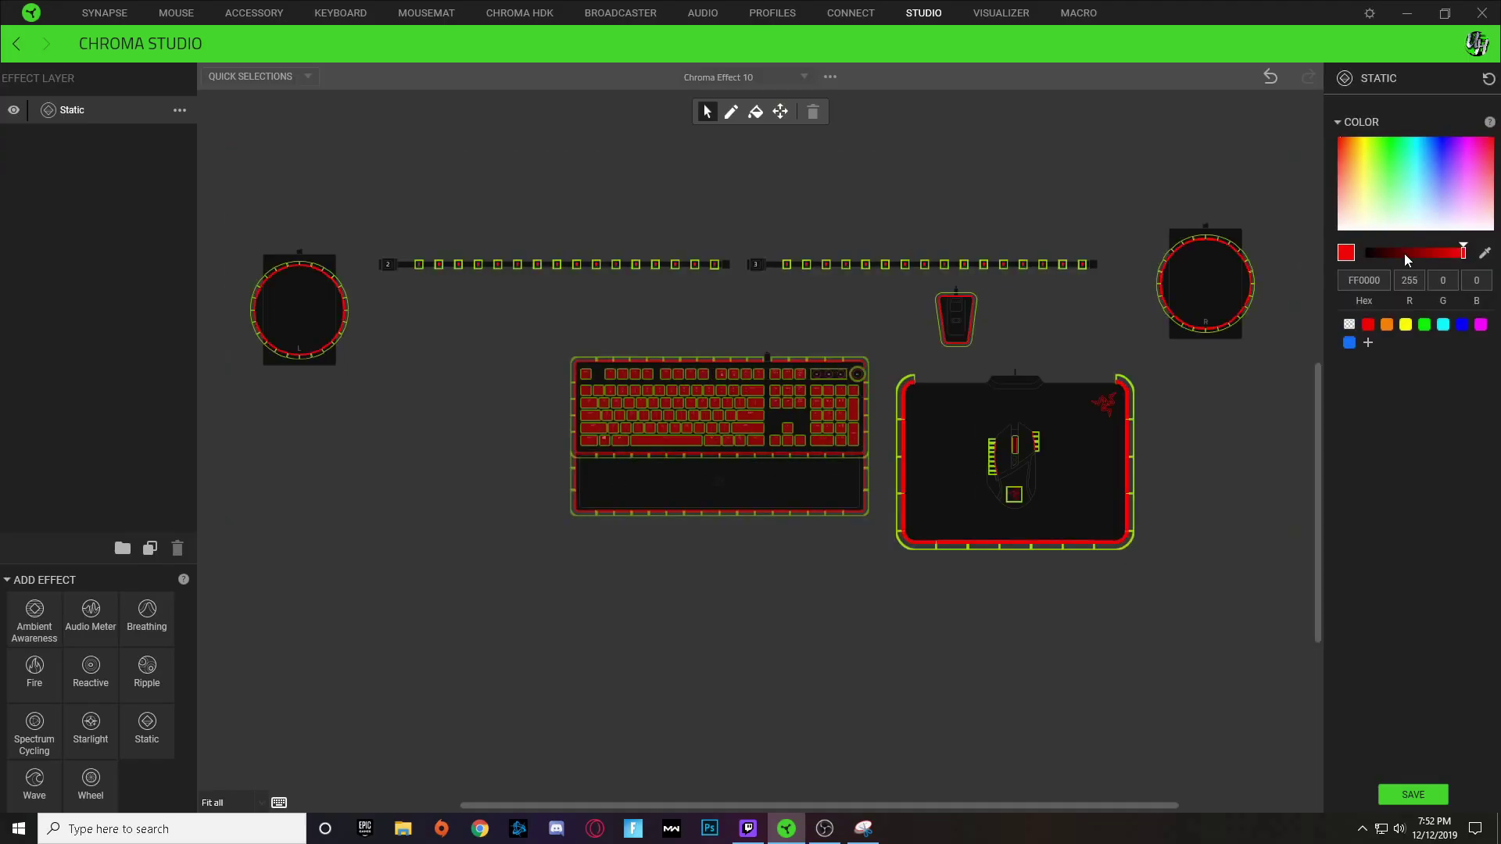
Step: Darken the Static layer's red to 1A0000 and clear the effect from the spacebar and the key group above it up to F7–F12
left_click_drag(1405, 252, 1387, 251)
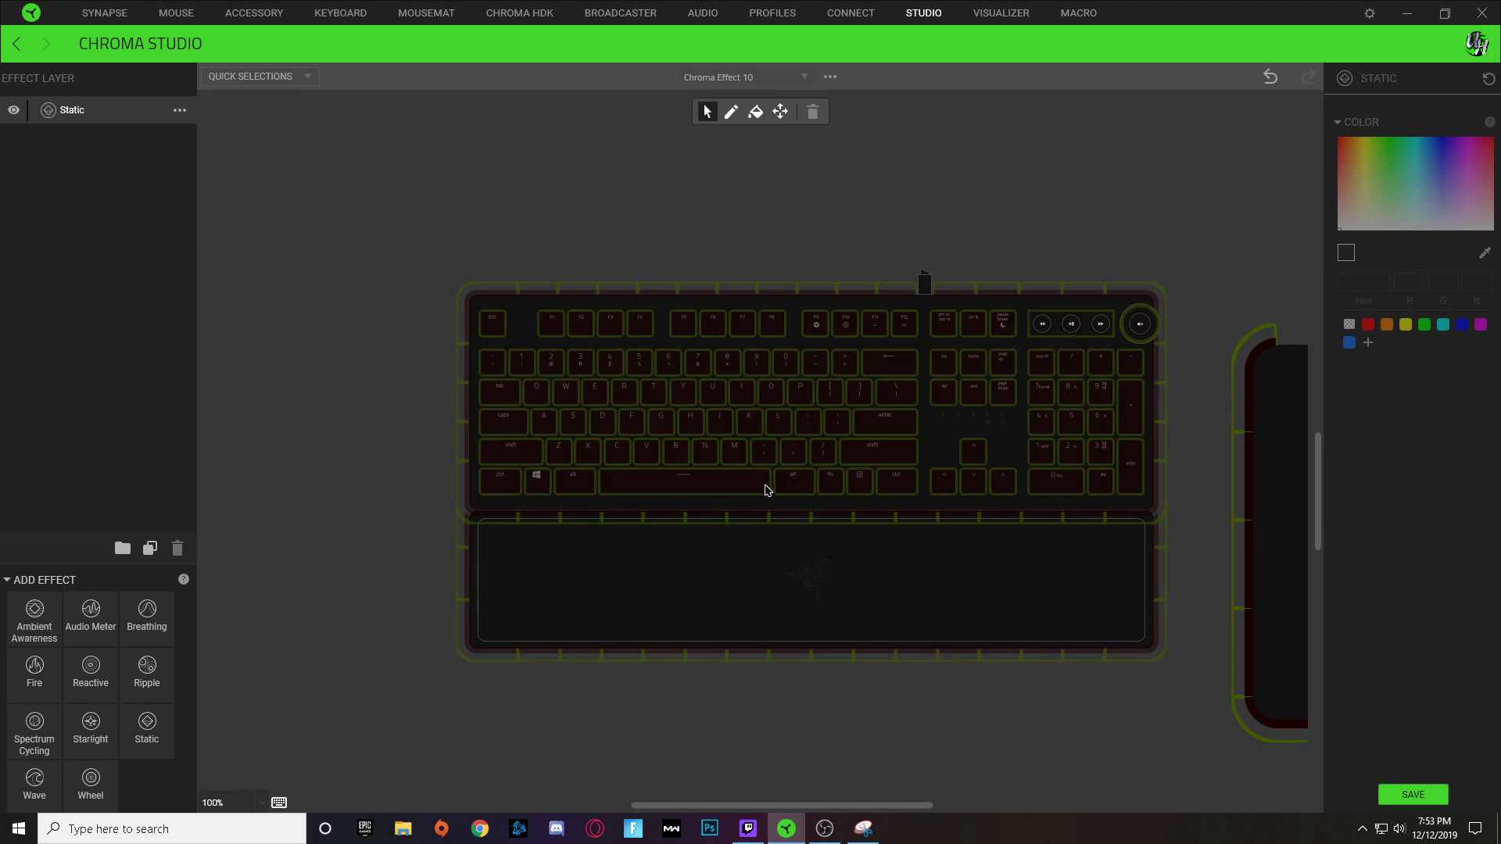
left_click(664, 481)
left_click_drag(617, 451, 1017, 387)
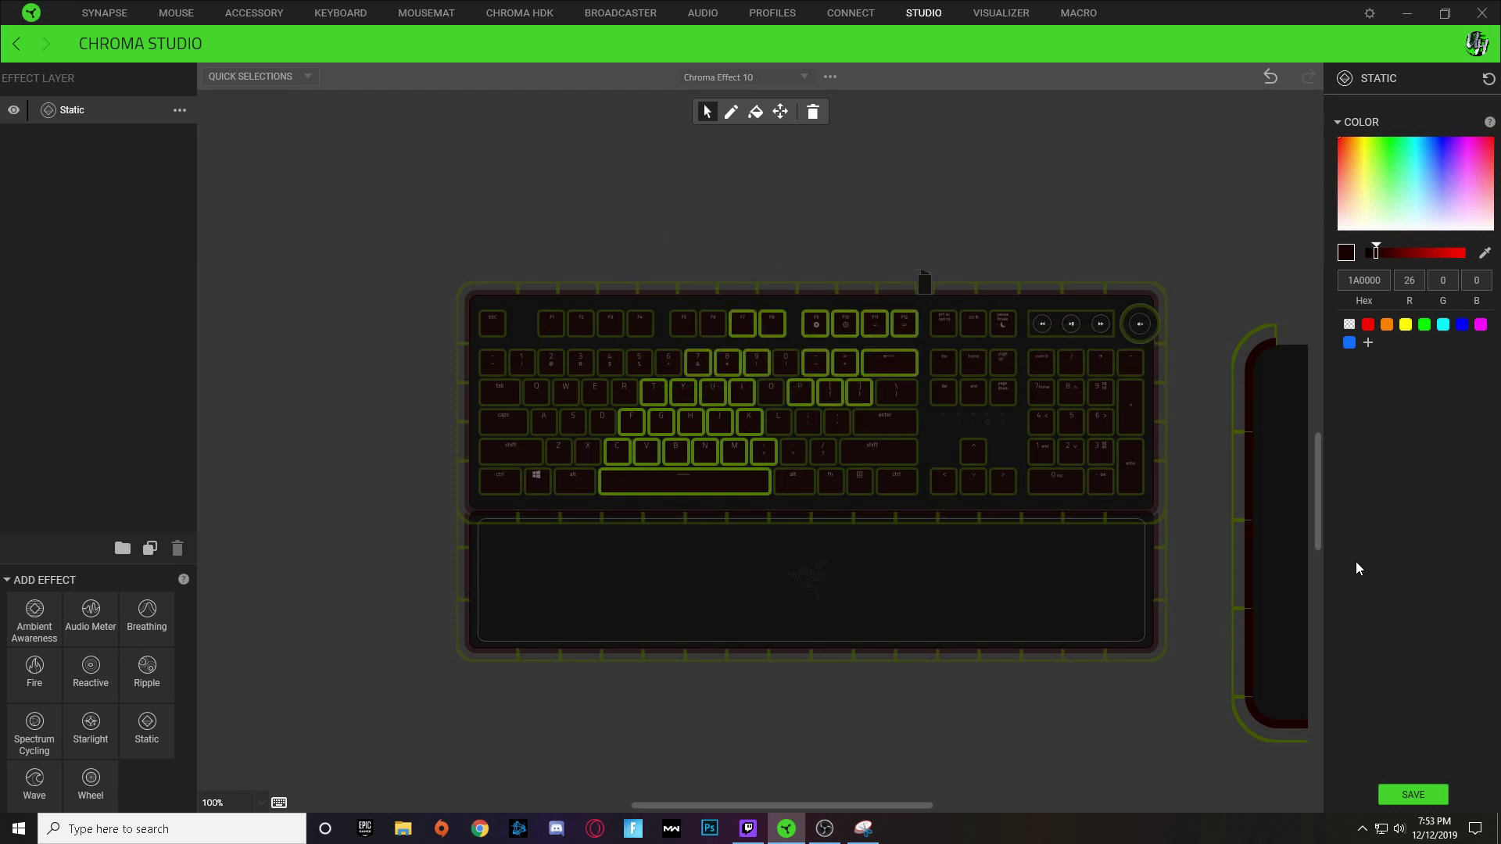
left_click(1052, 407)
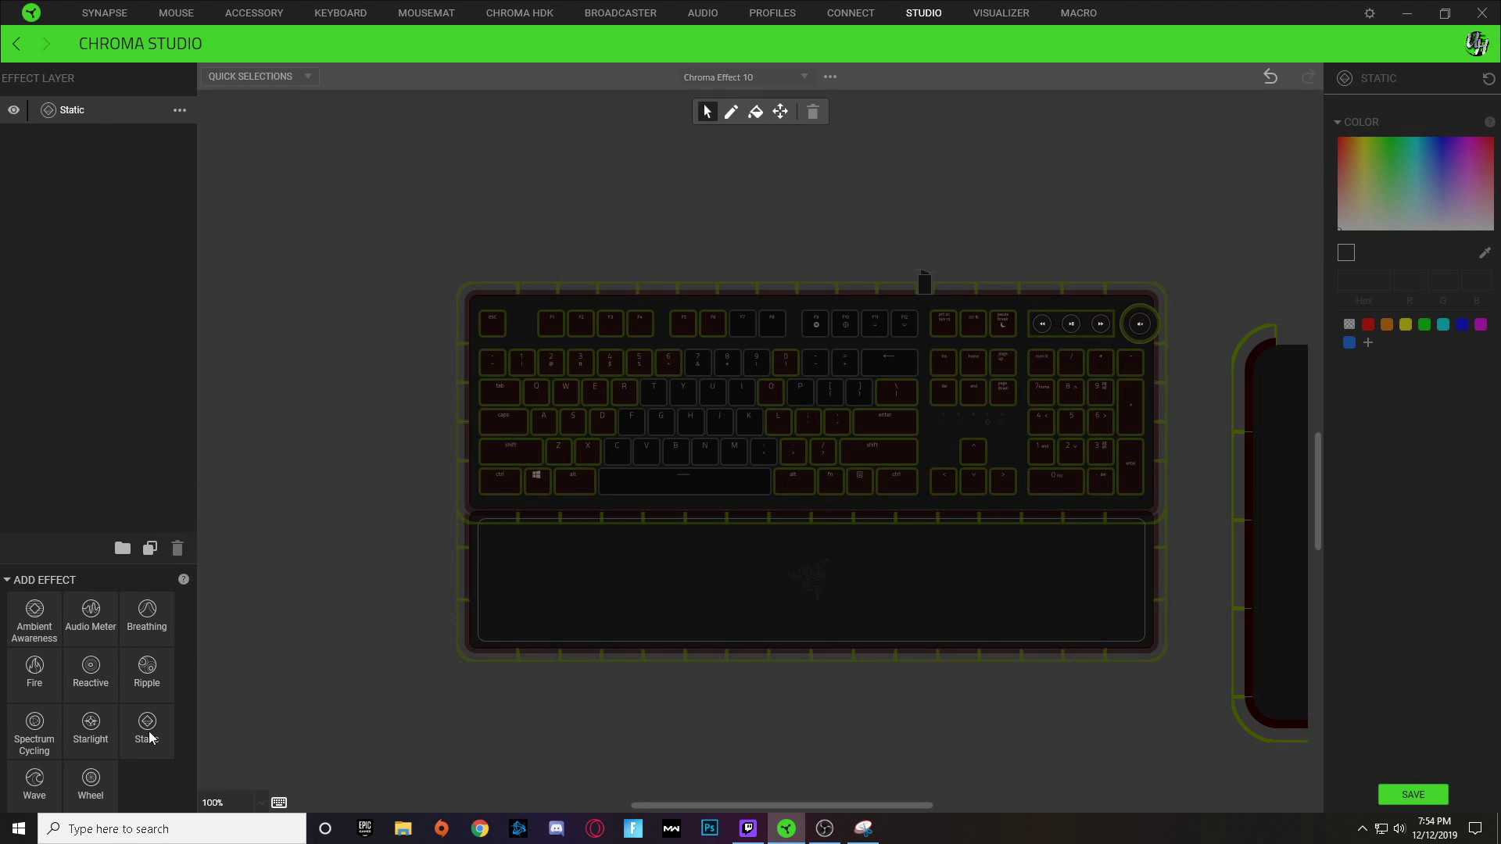
Step: Add a Wave effect layer below Static and assign it the spacebar and the cleared keys above it up to F7–F12
left_click_drag(52, 797, 55, 779)
left_click_drag(114, 117, 72, 145)
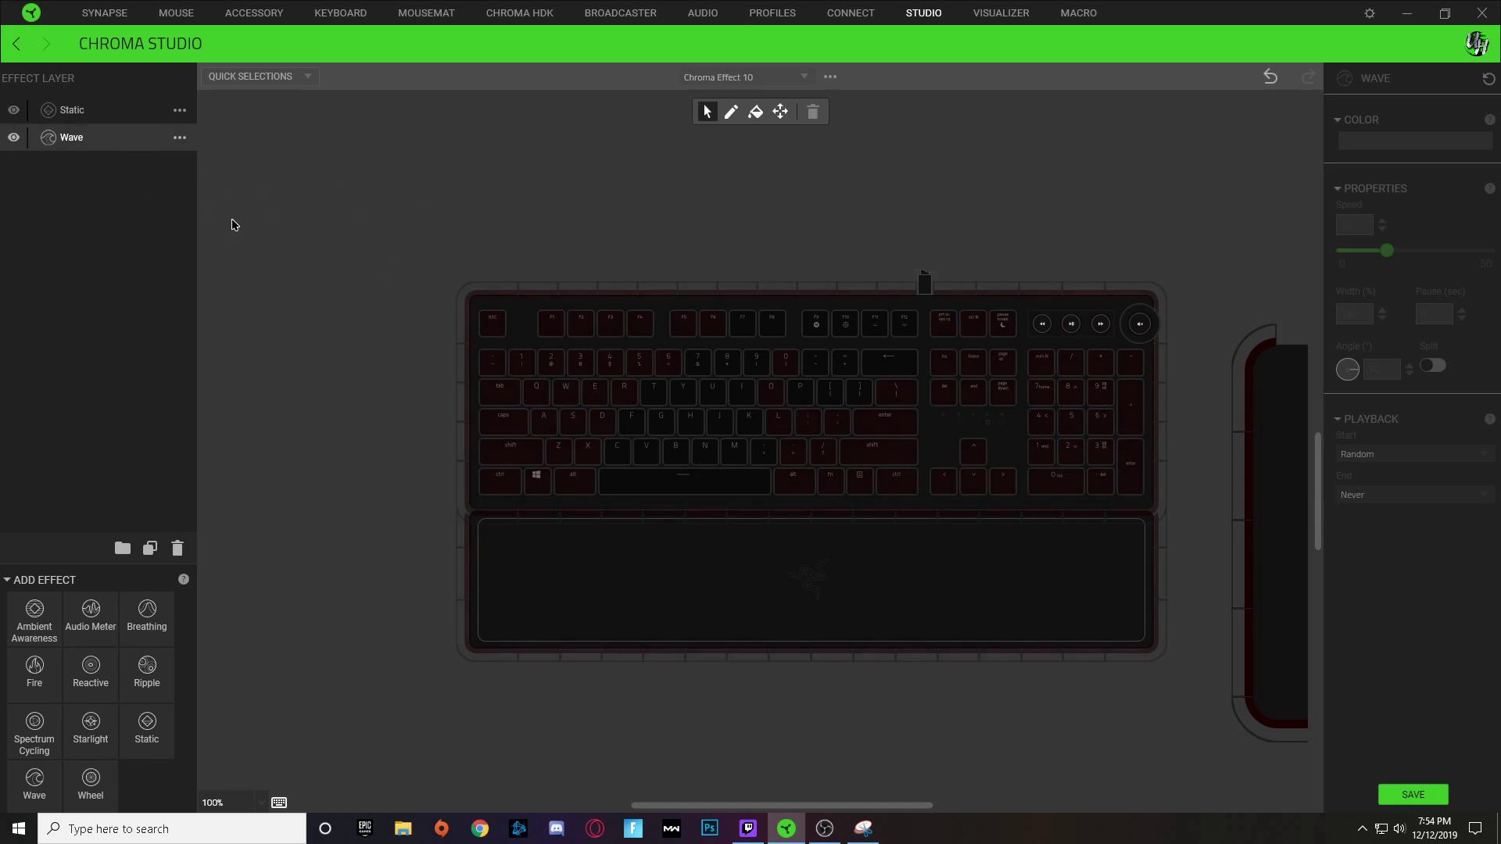
left_click(655, 486)
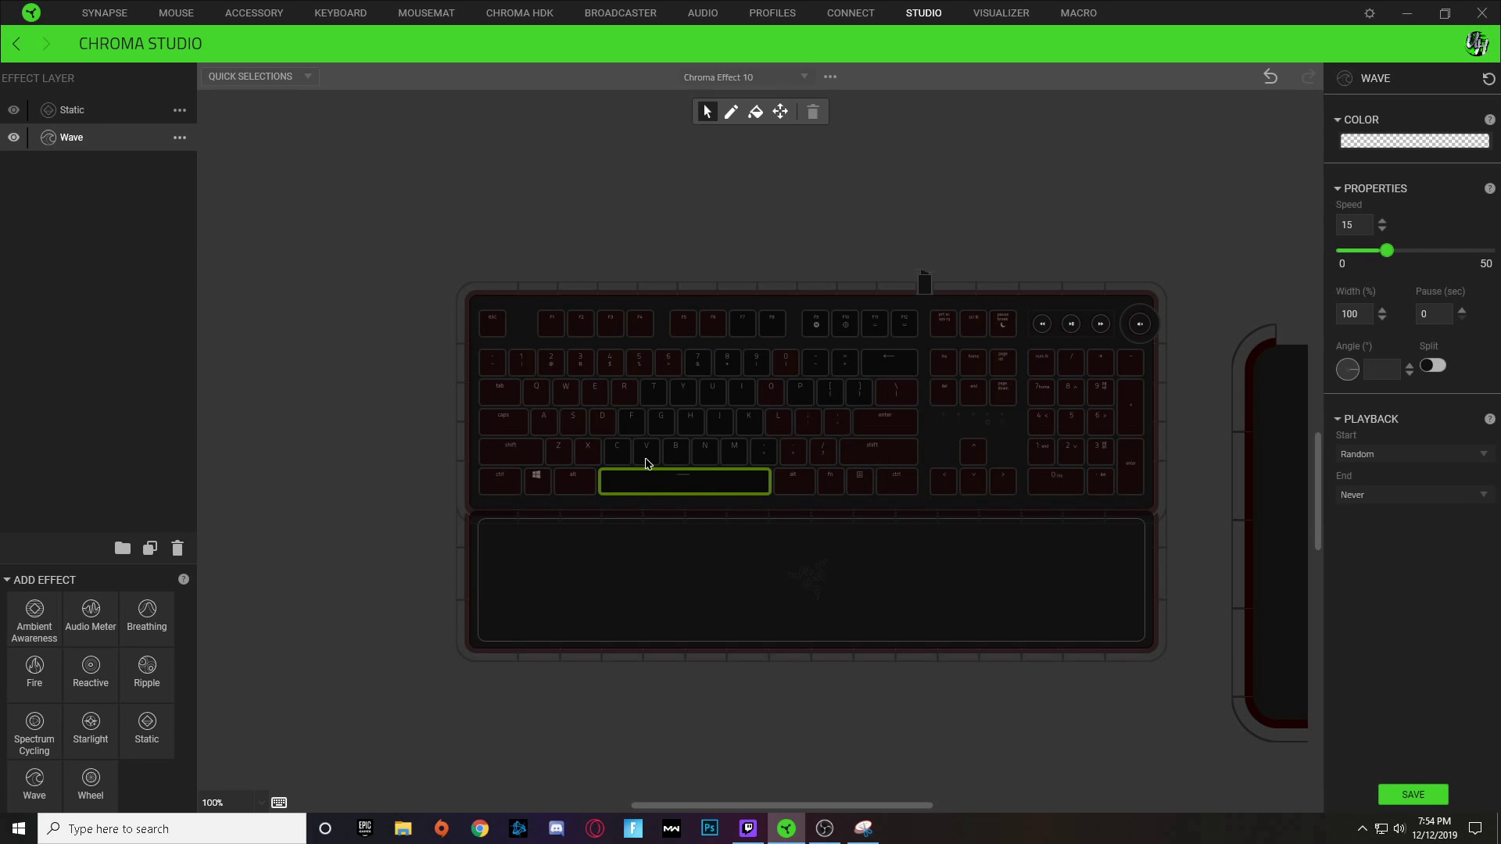
left_click_drag(616, 449, 767, 455)
left_click_drag(631, 426, 749, 426)
left_click_drag(663, 406, 904, 324)
Step: Apply the red-to-yellow pattern to the Wave layer, change its end stop to red FF0000, and save
left_click(1423, 145)
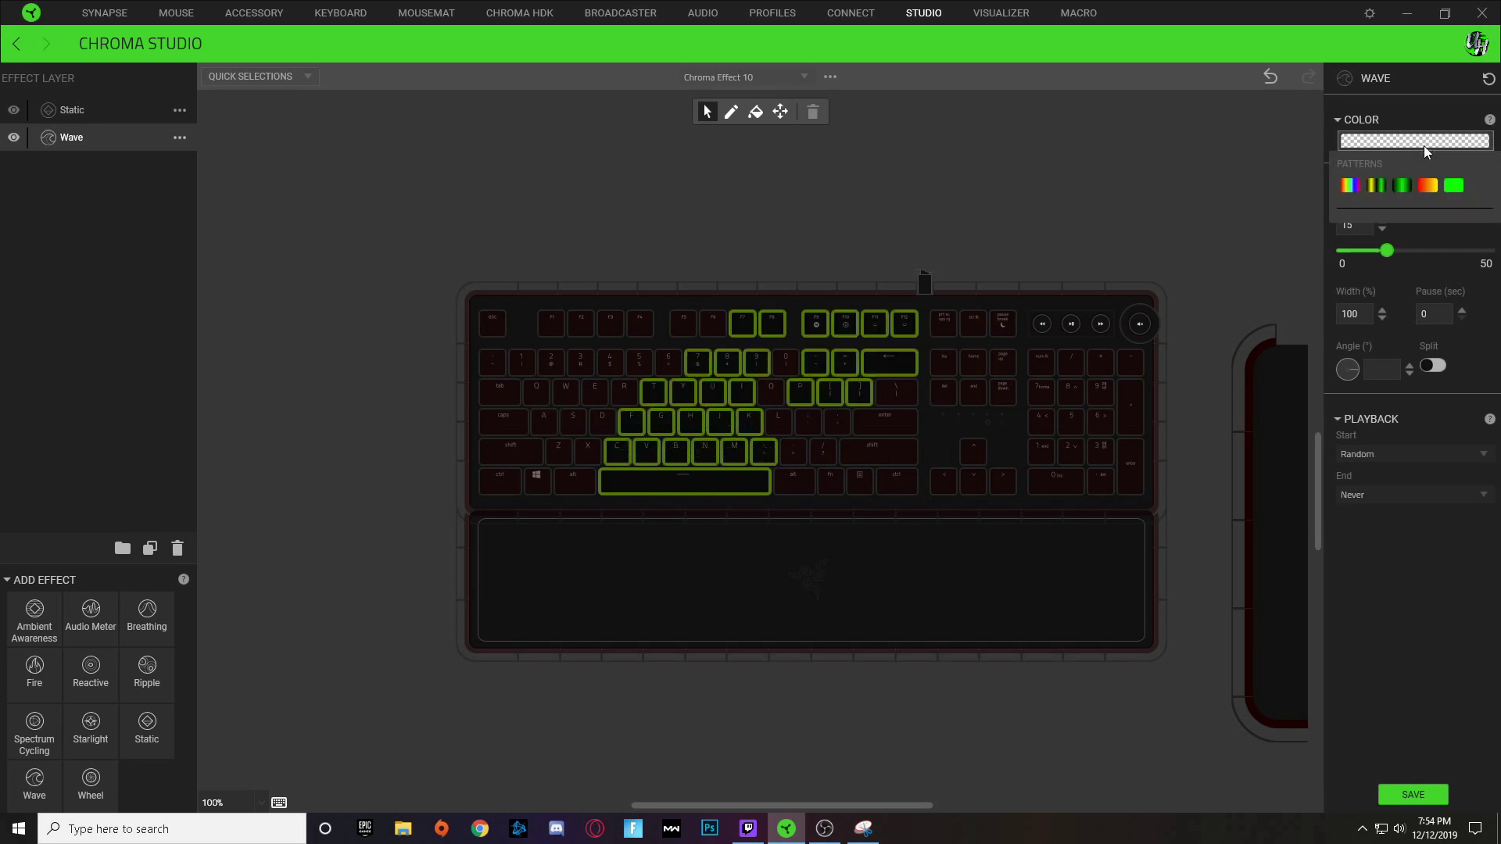
left_click(1432, 190)
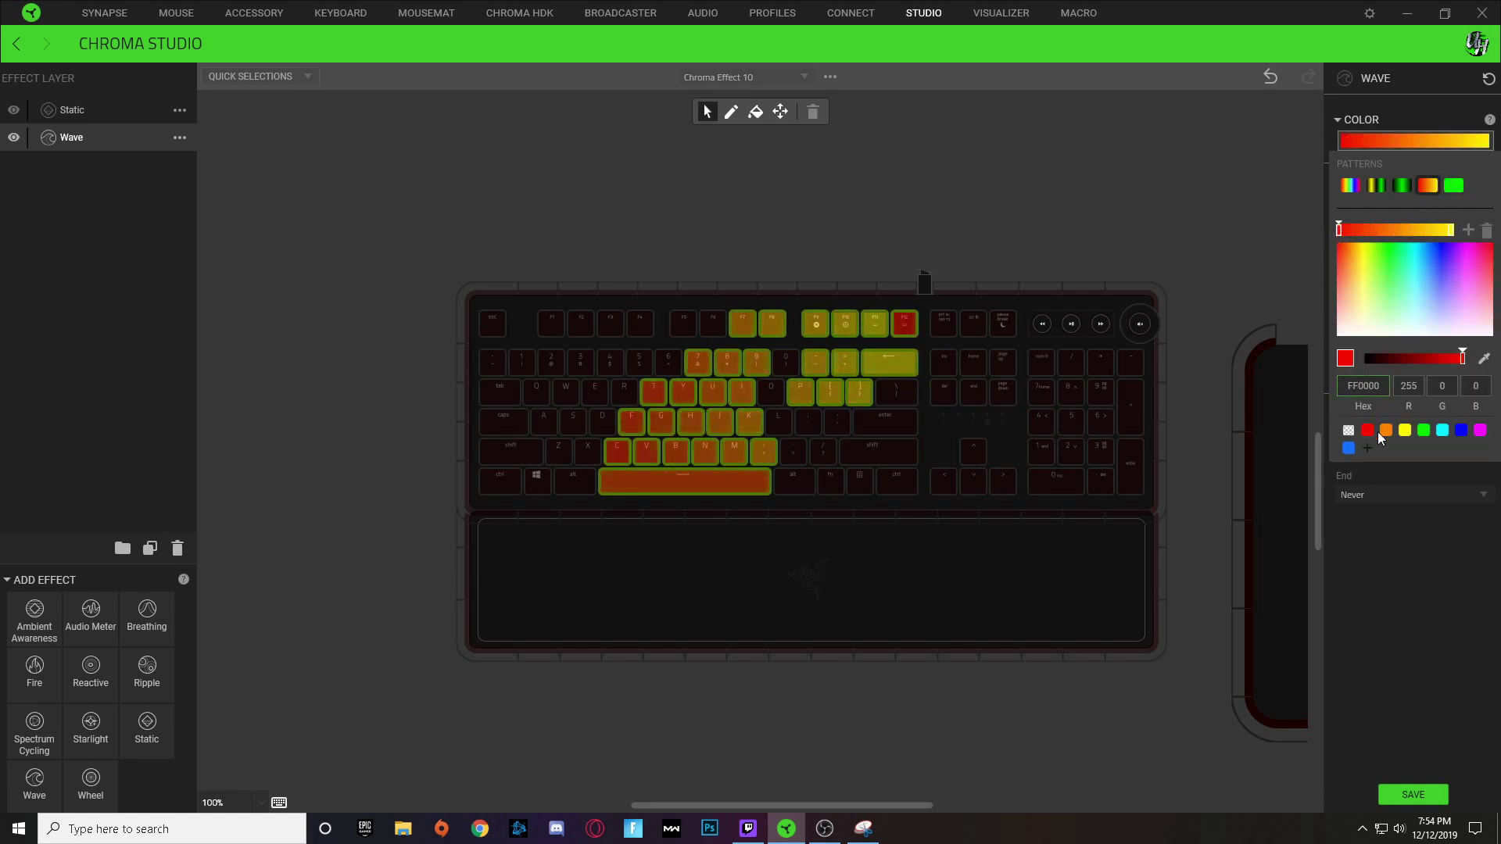
left_click(1452, 230)
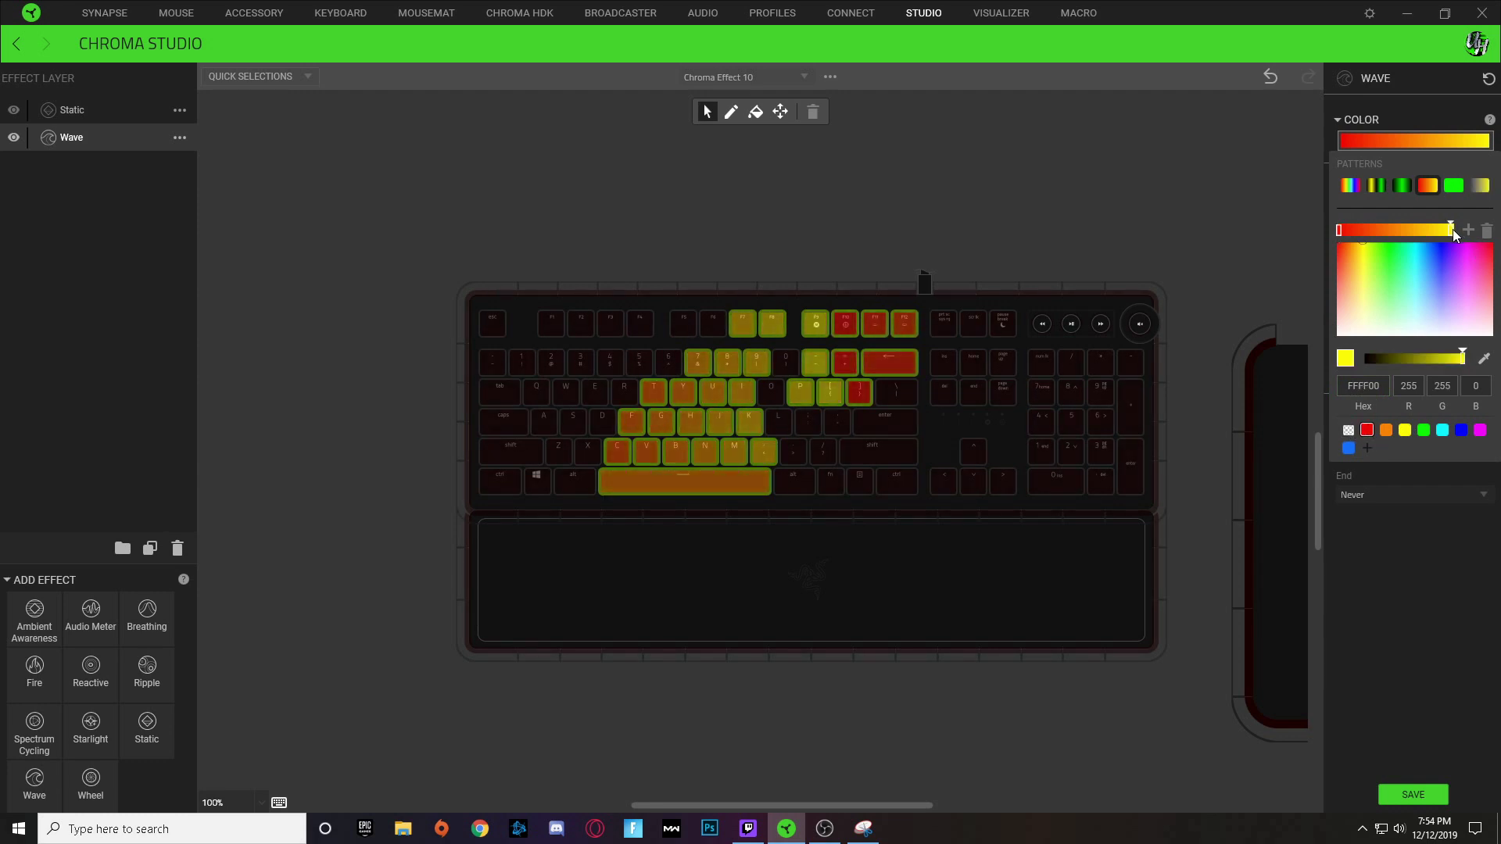
left_click(1365, 432)
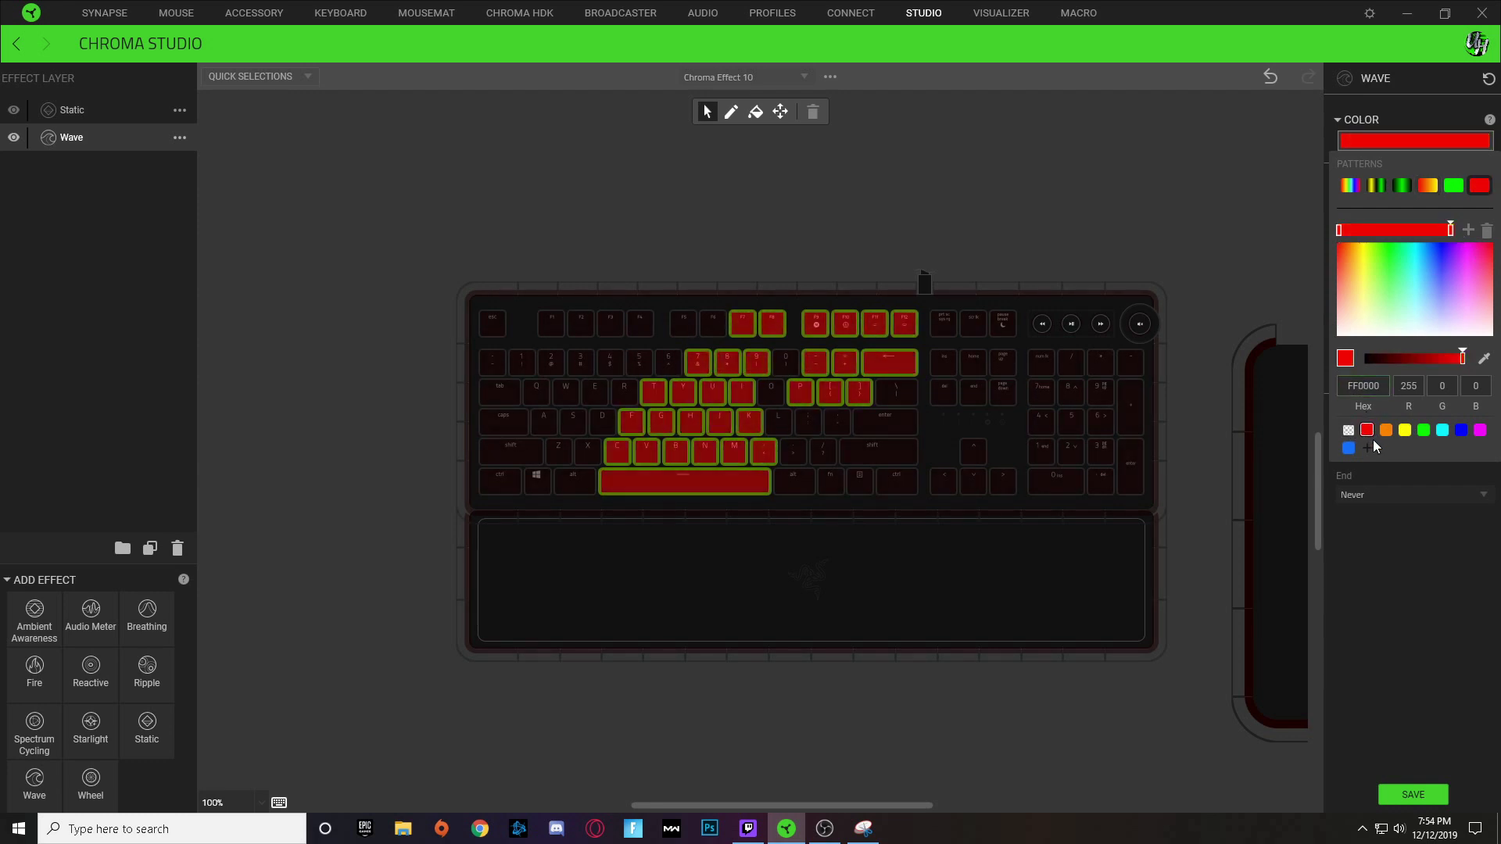
left_click(1427, 622)
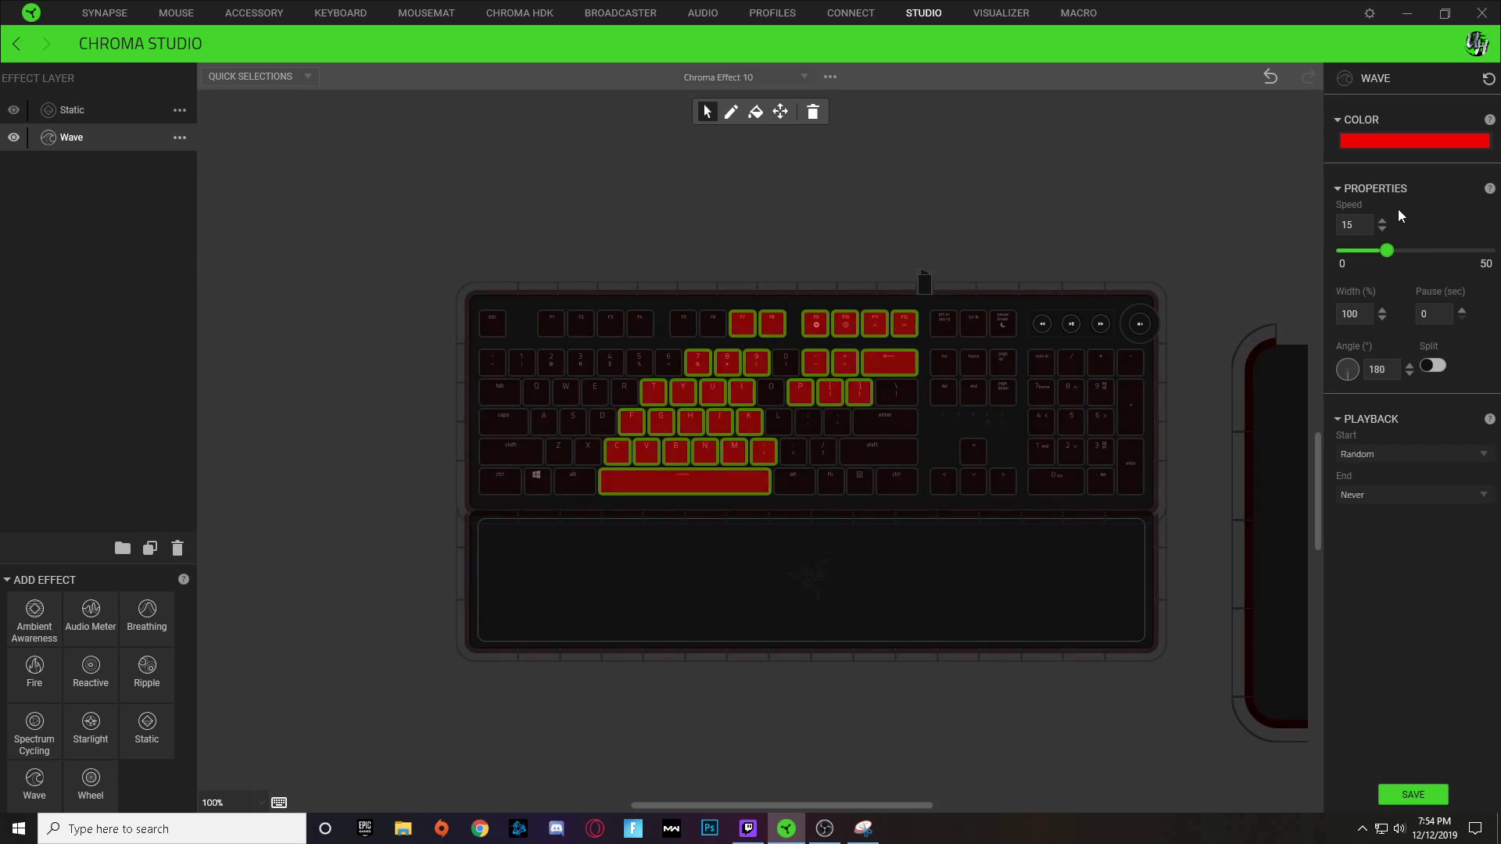
left_click(1413, 795)
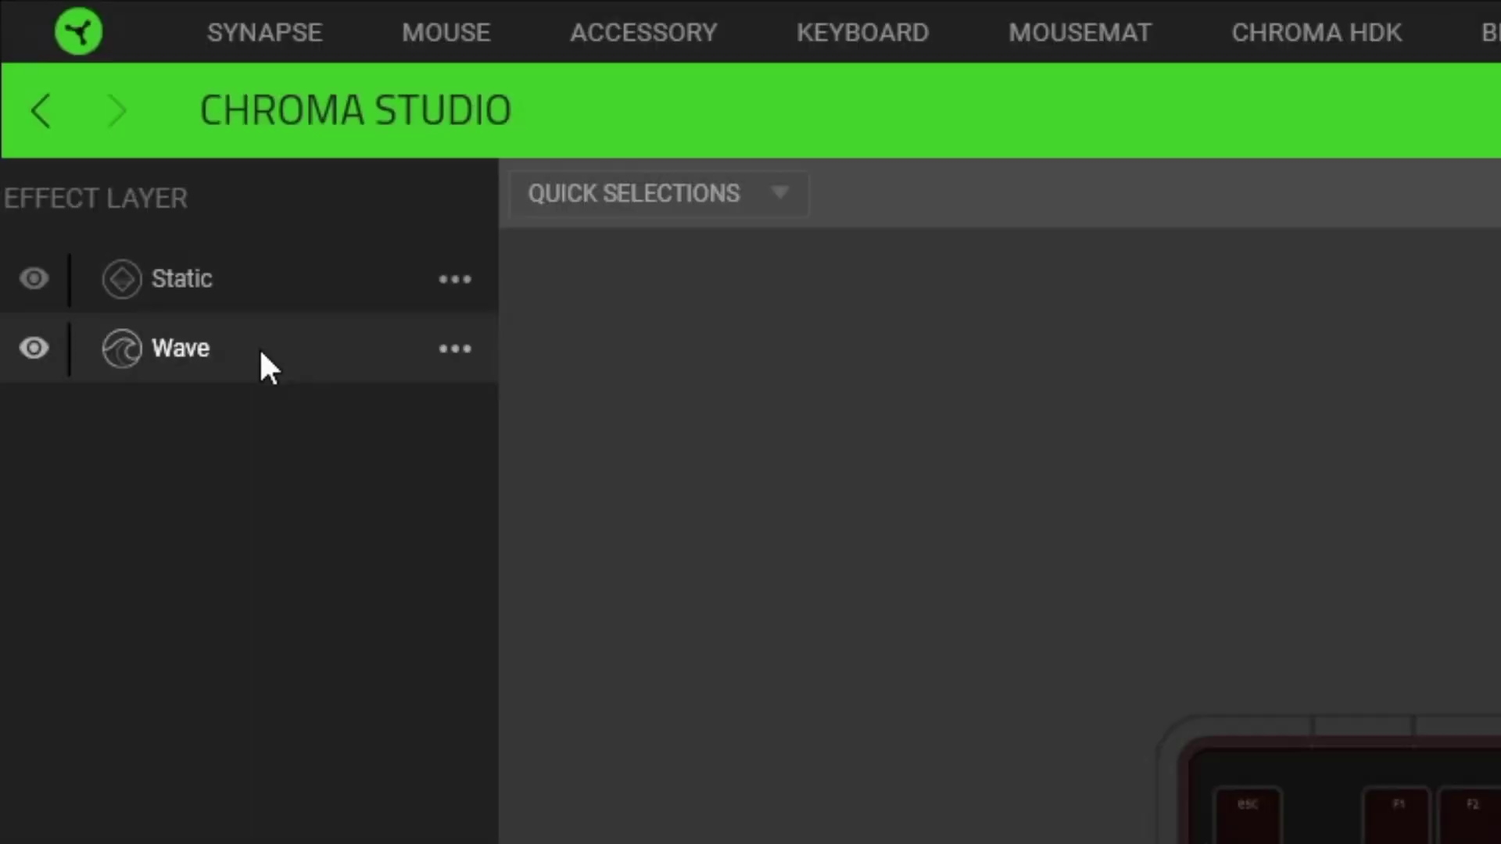
Step: Duplicate the Wave layer and rename the upper of the two Wave layers Red
right_click(91, 142)
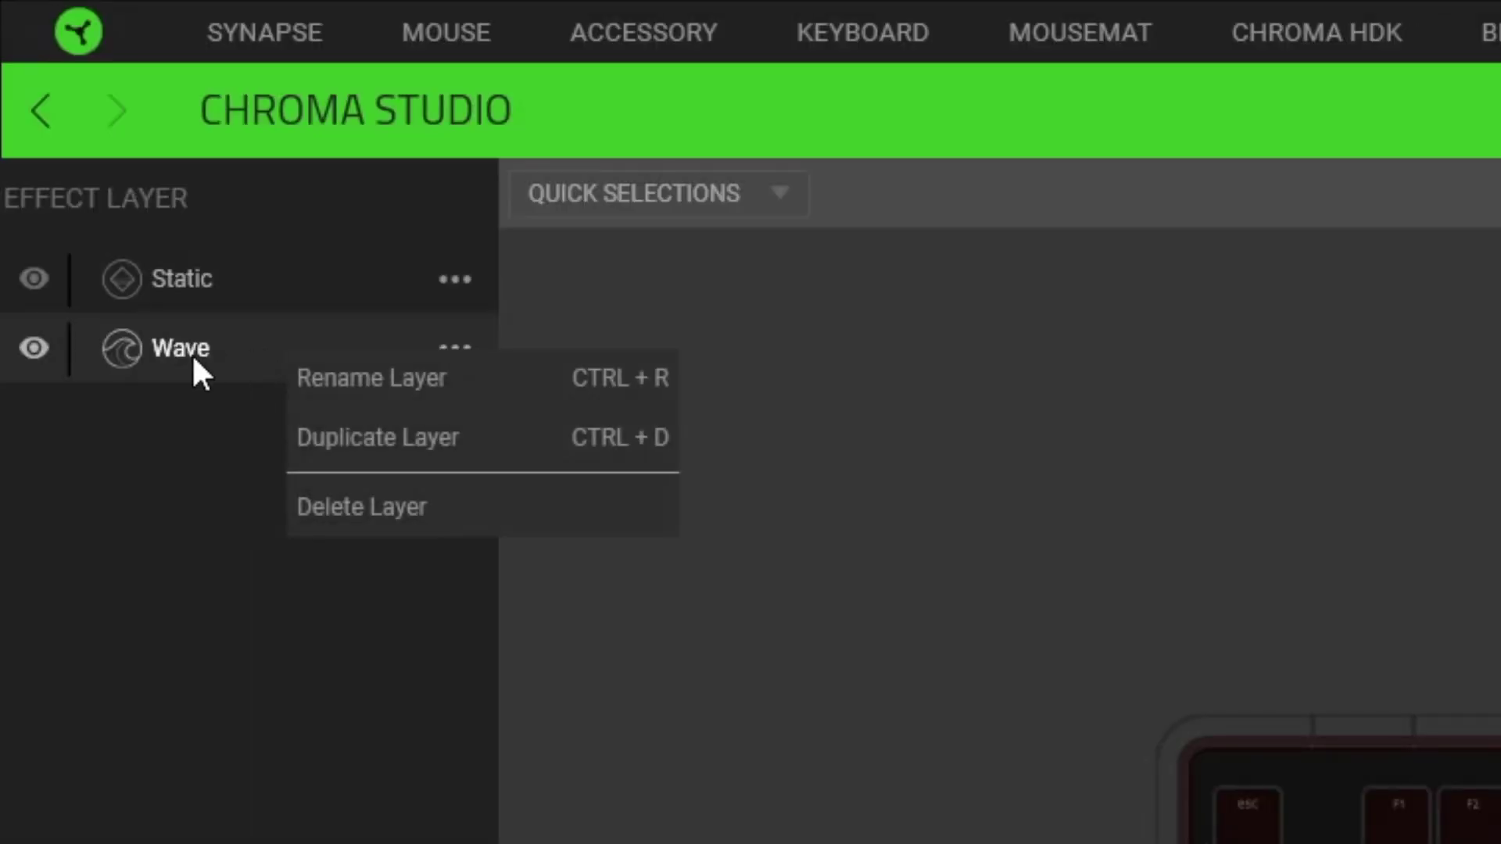
left_click(205, 177)
left_click_drag(239, 293, 271, 453)
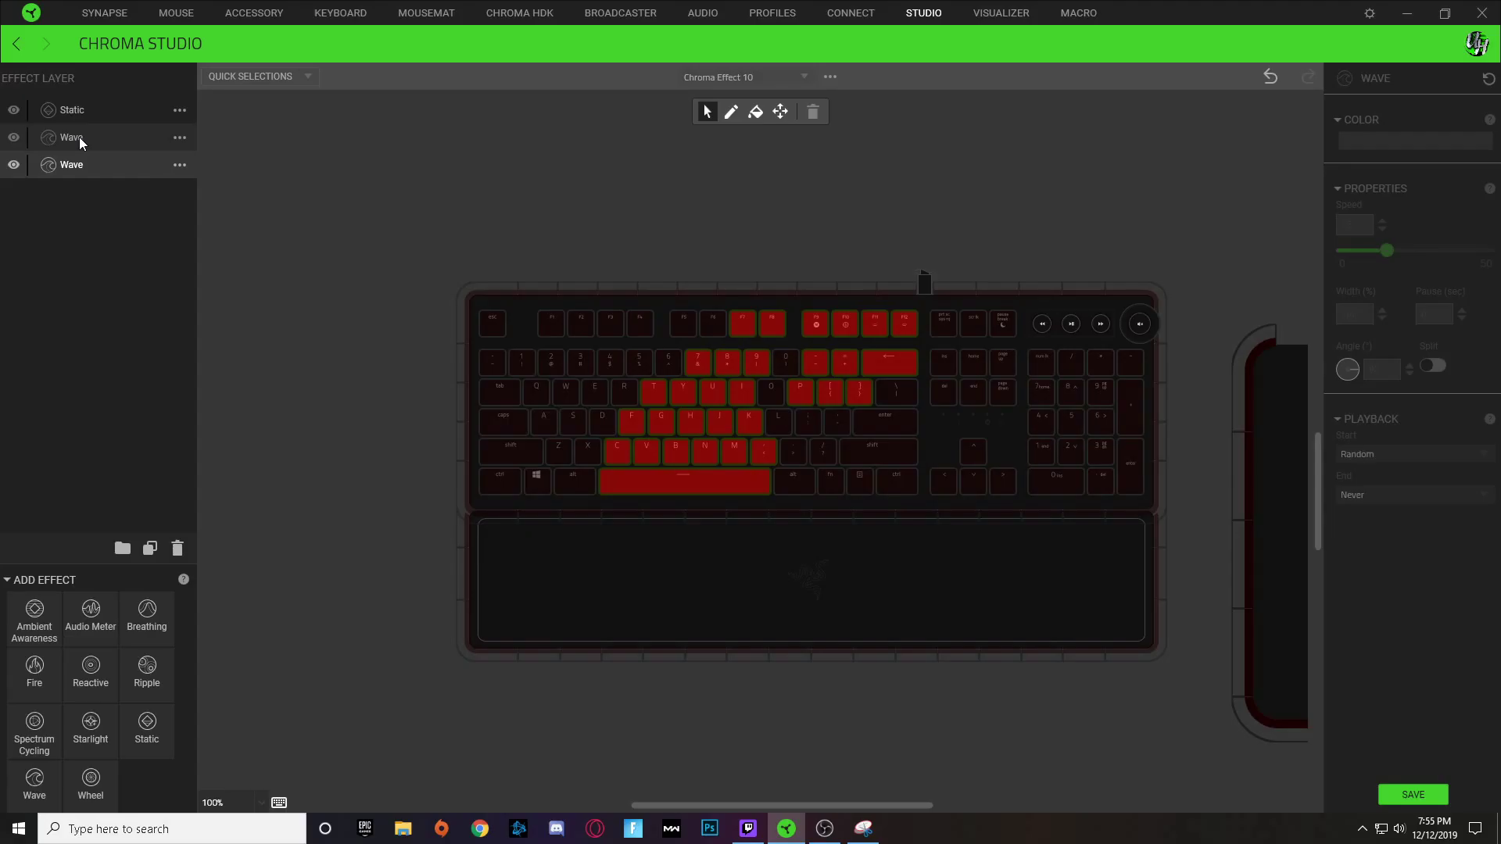
double_click(197, 350)
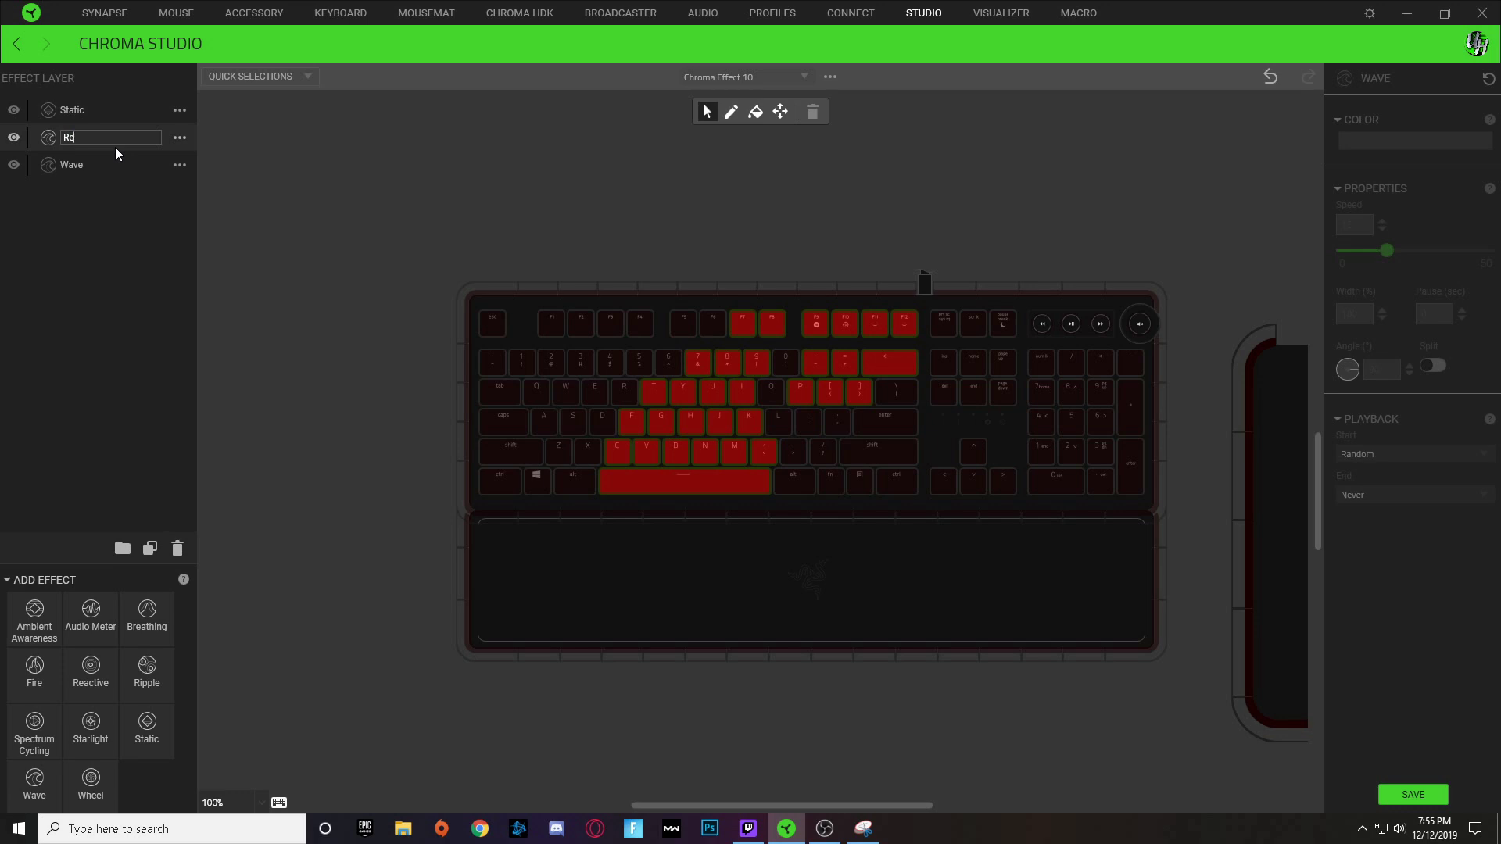
left_click(86, 189)
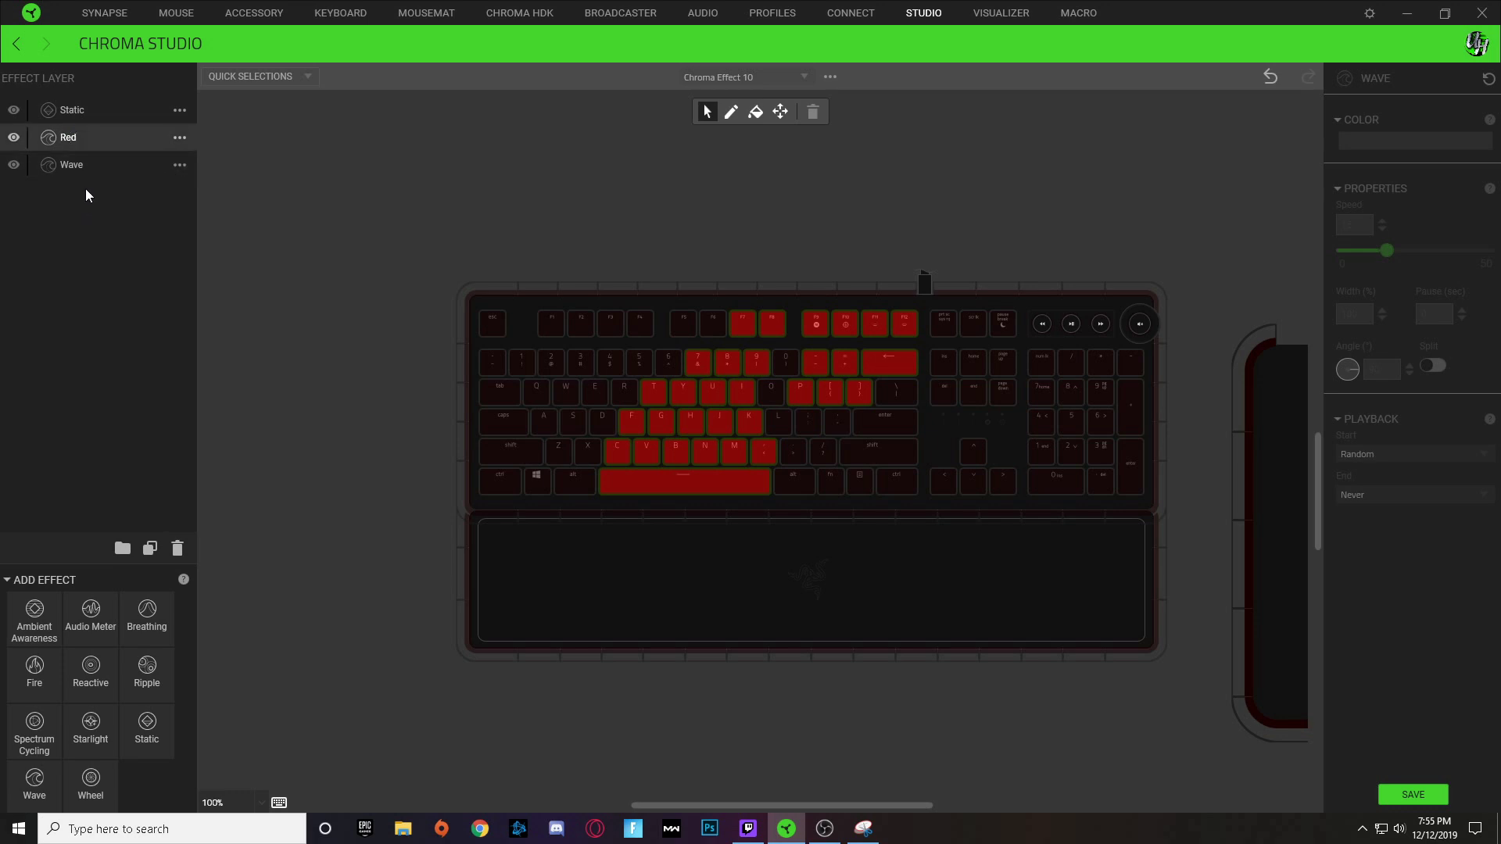
Step: Give the spacebar and key group on the lower Wave layer the rainbow spectrum pattern and save the effect
left_click(86, 159)
left_click(84, 157)
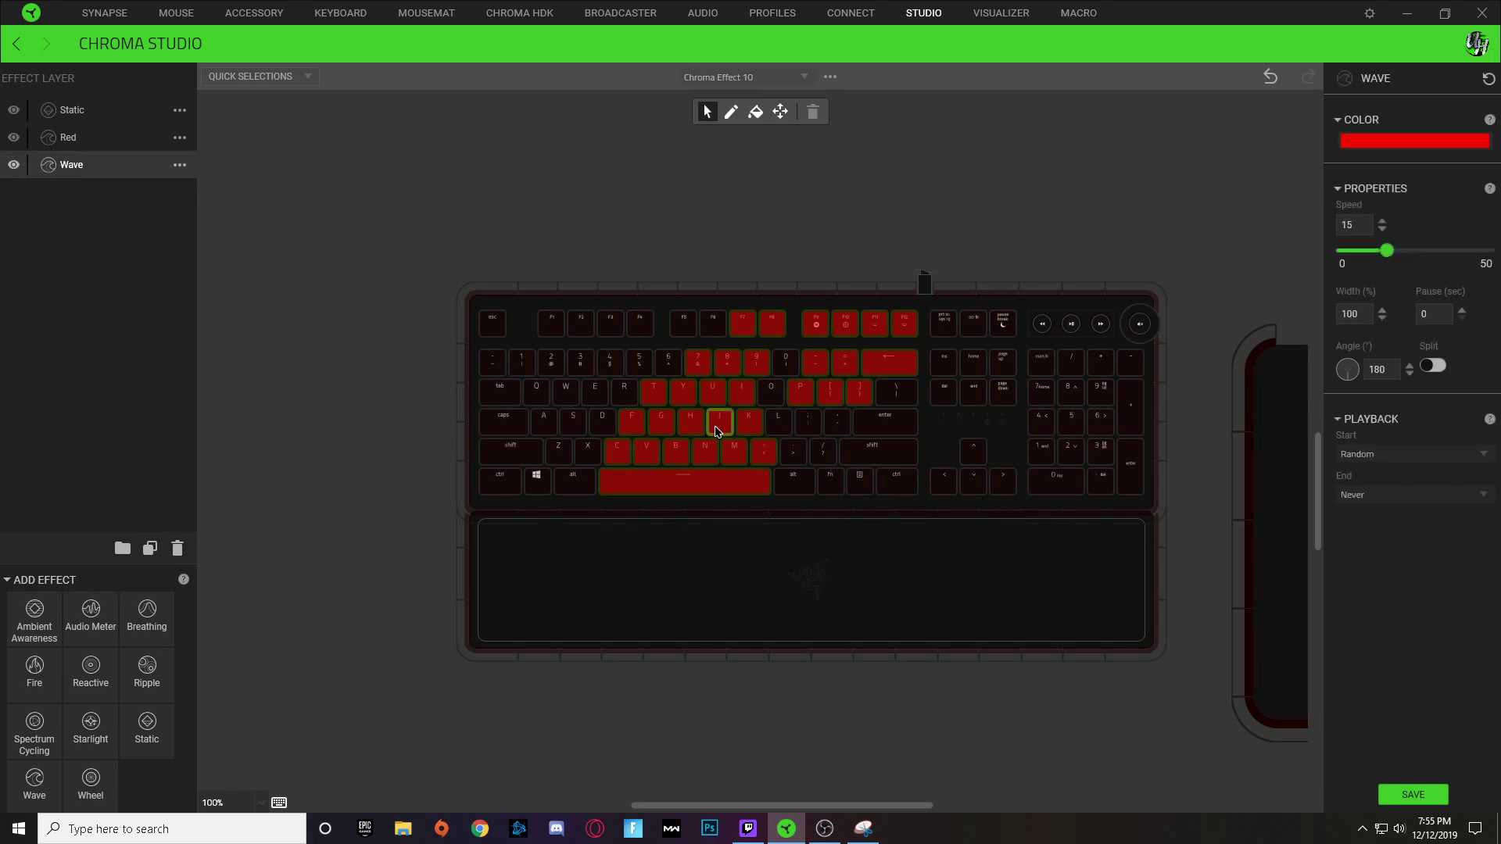
left_click(1425, 141)
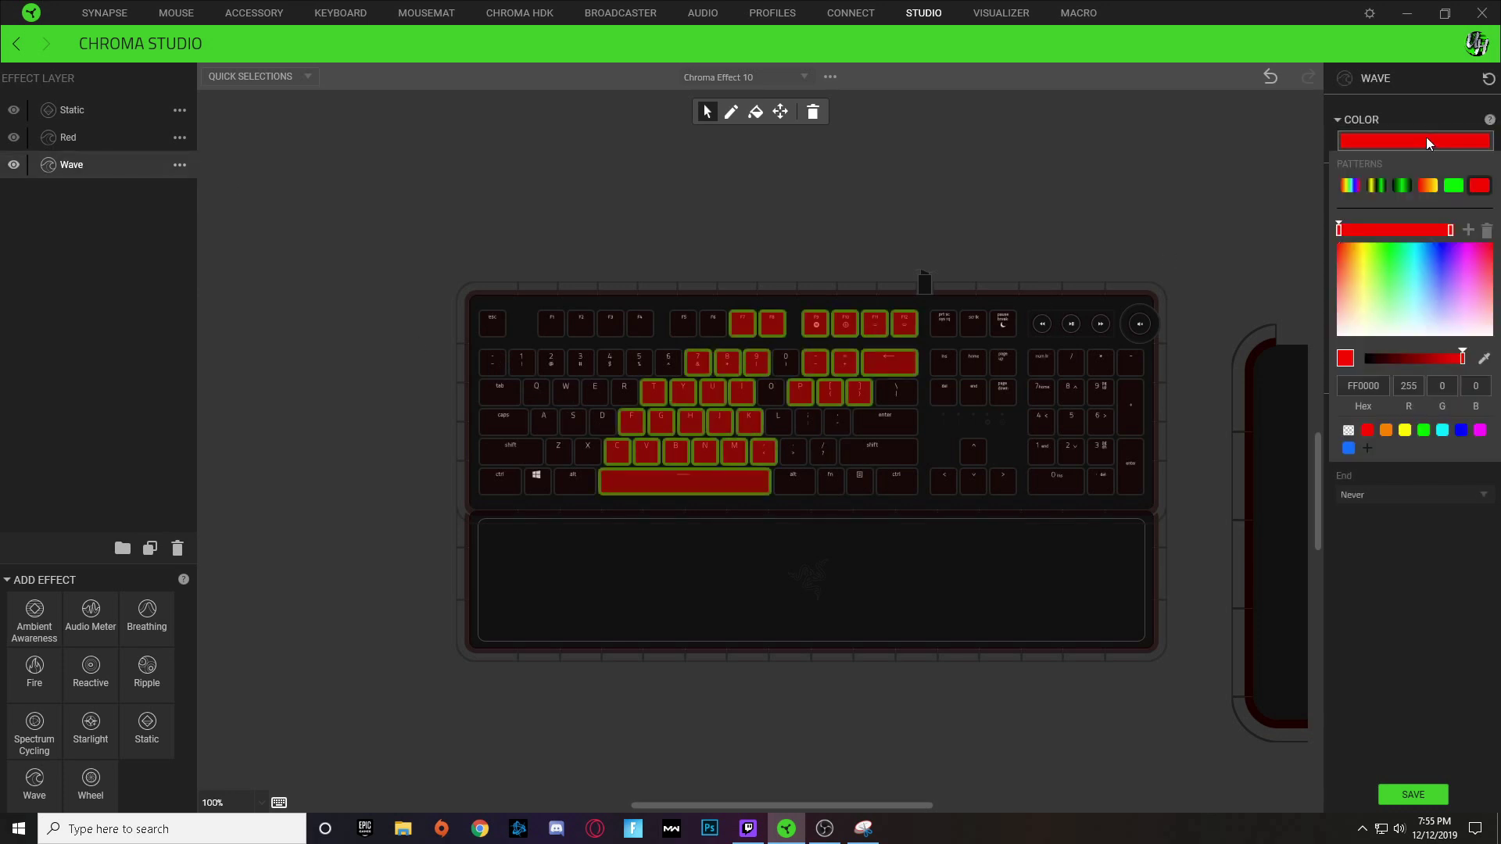
left_click(1351, 186)
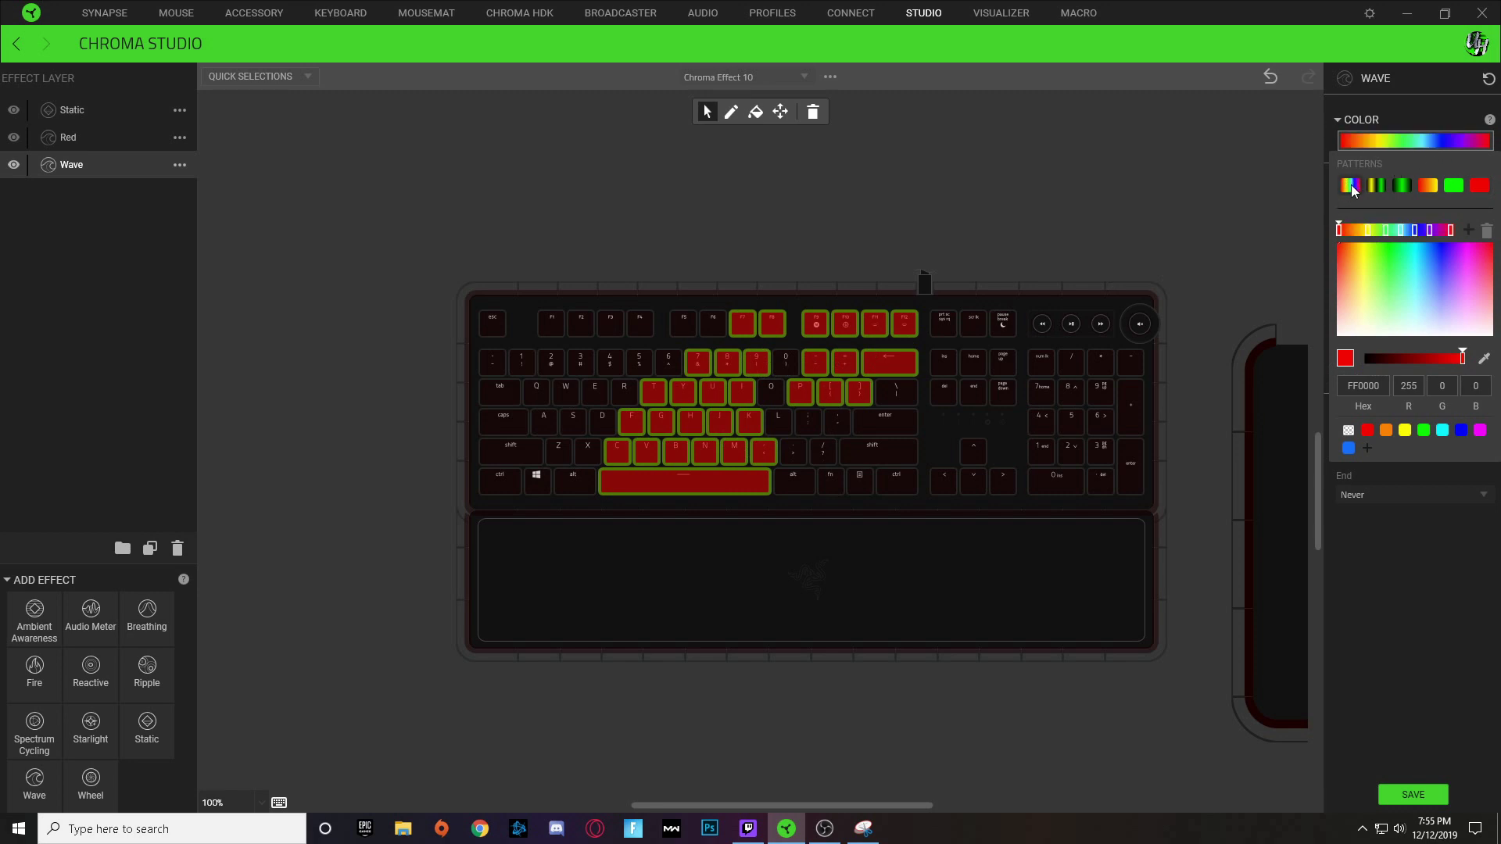
left_click(1411, 796)
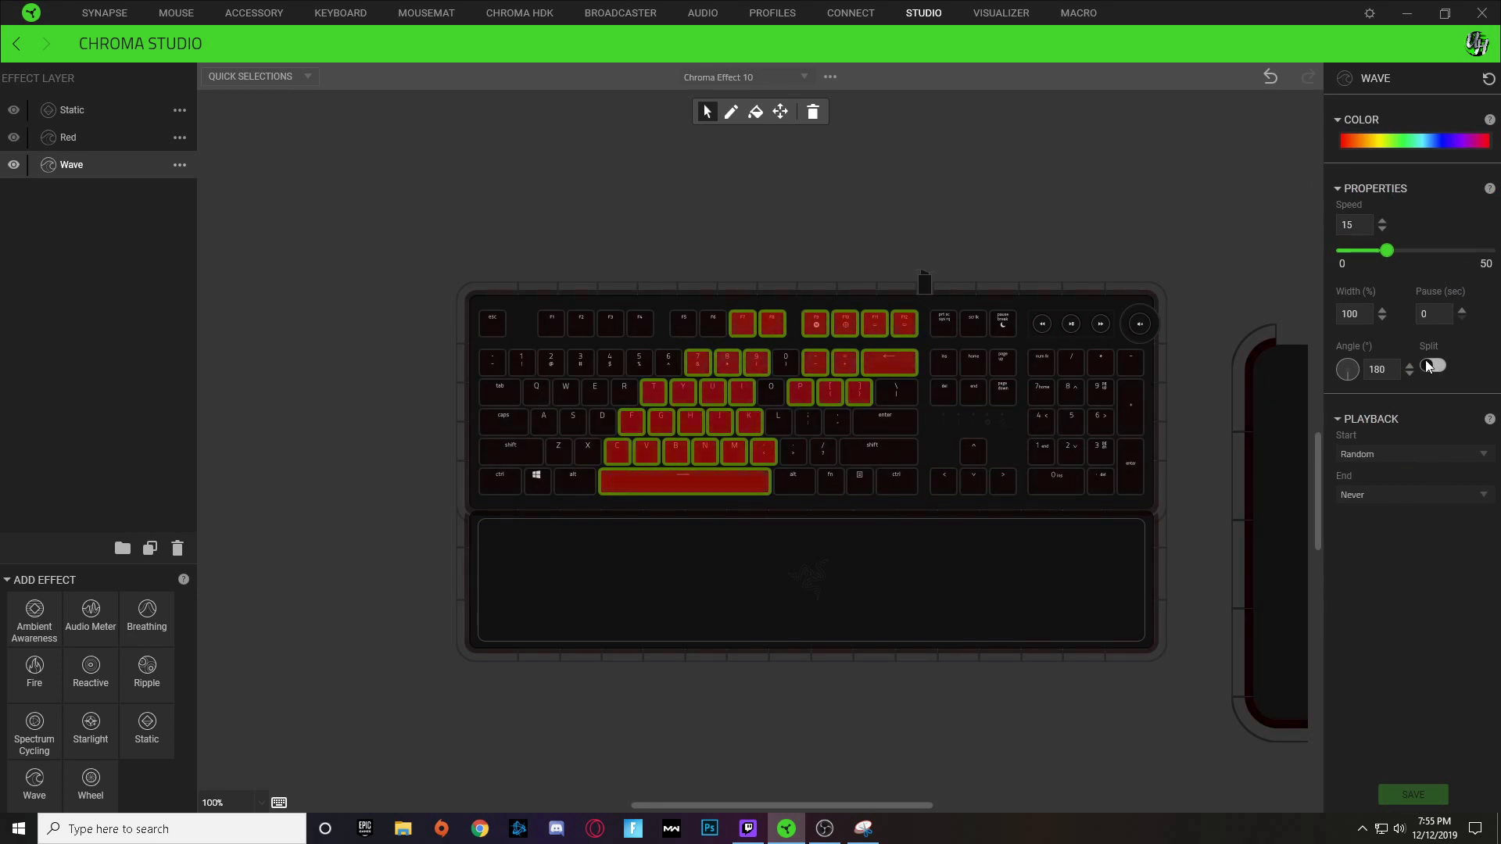
Step: Set the rainbow Wave layer's angle to 121°, save, and hide the Red layer
left_click_drag(1349, 377, 1362, 378)
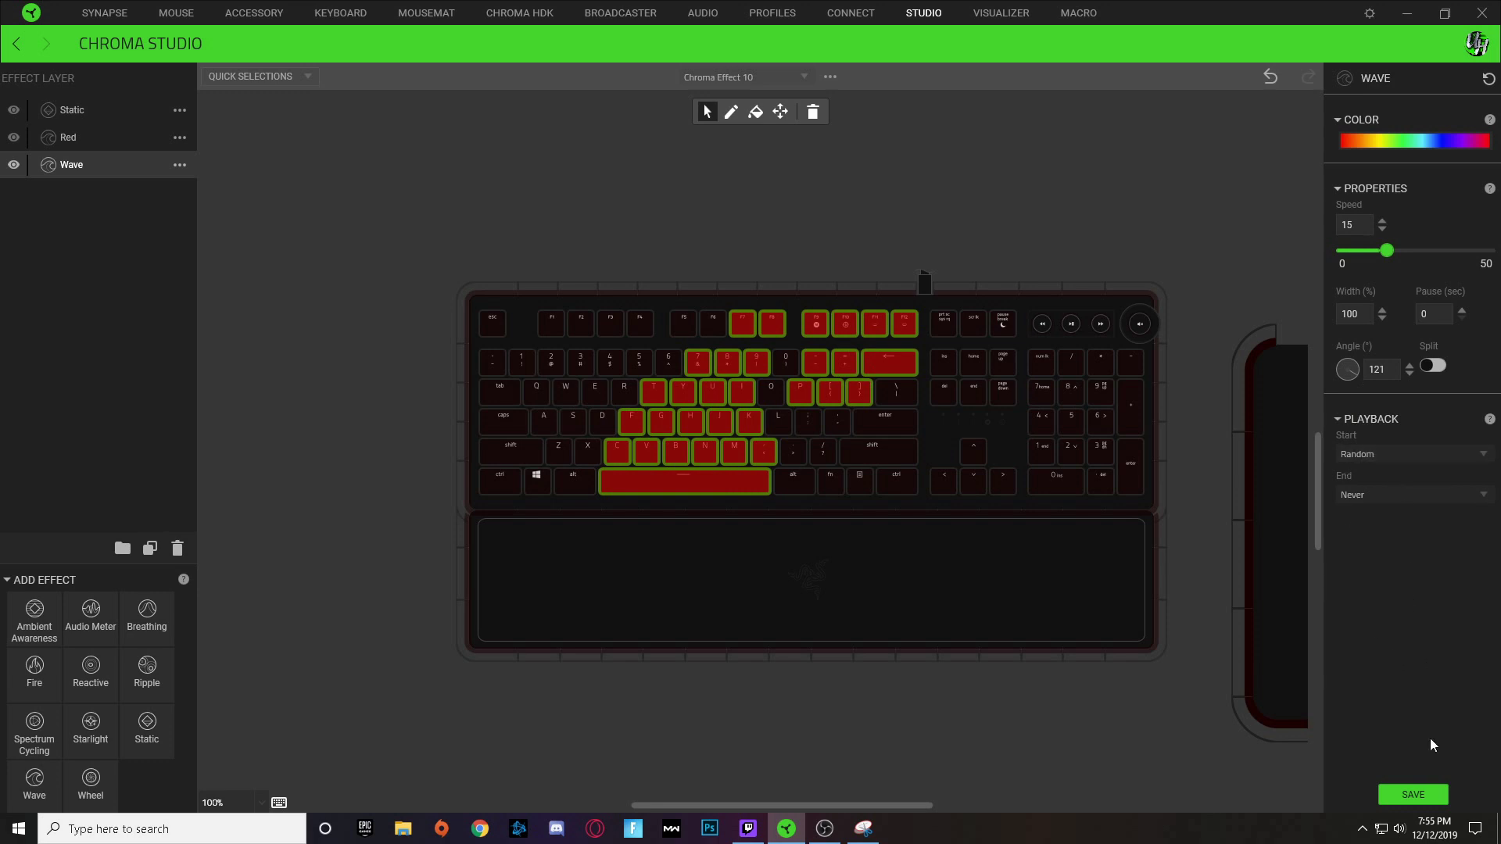
left_click(1420, 795)
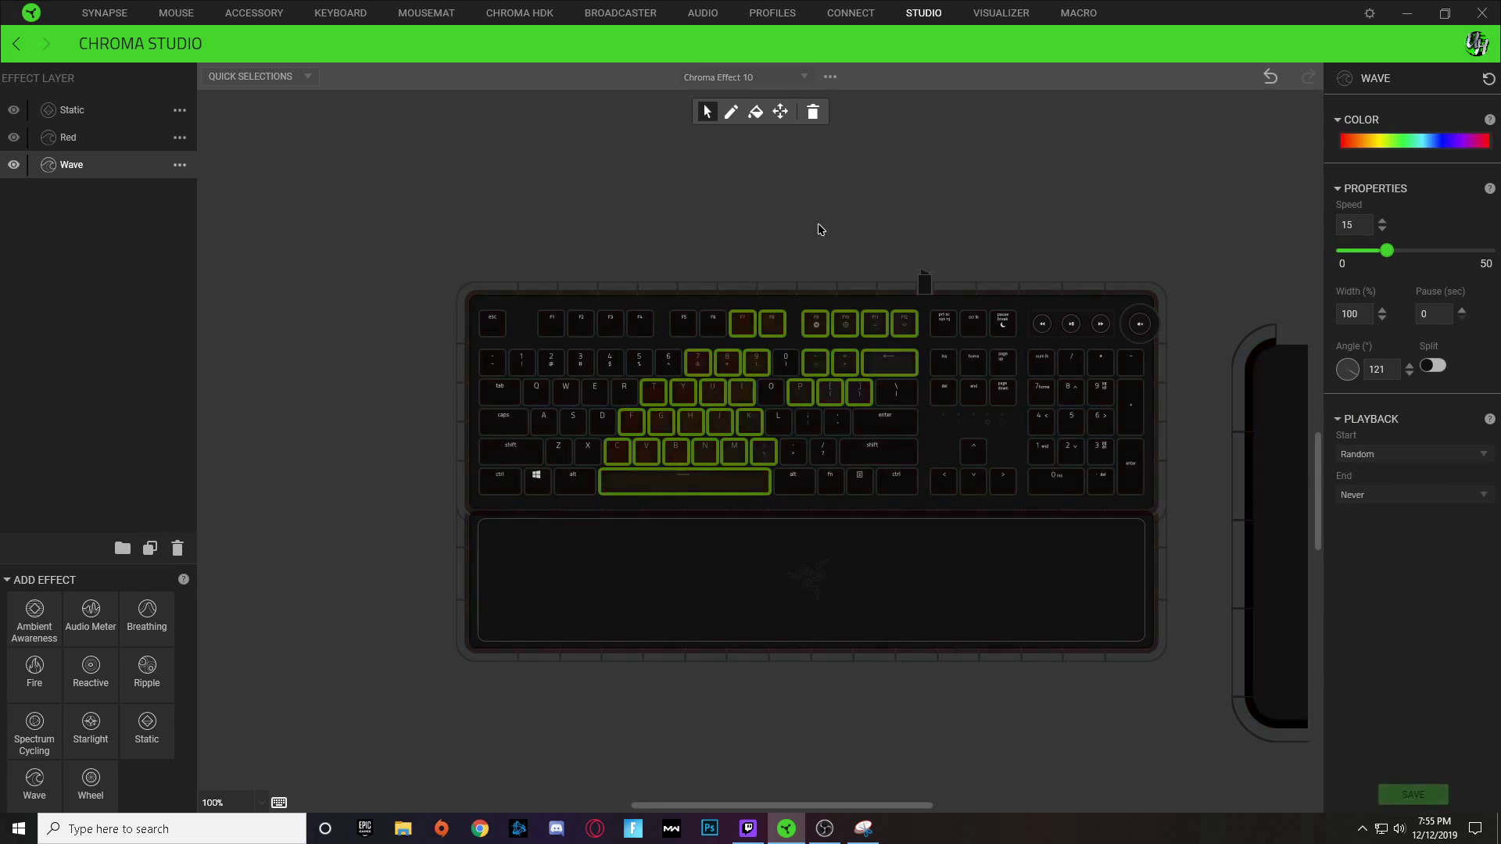
left_click(14, 139)
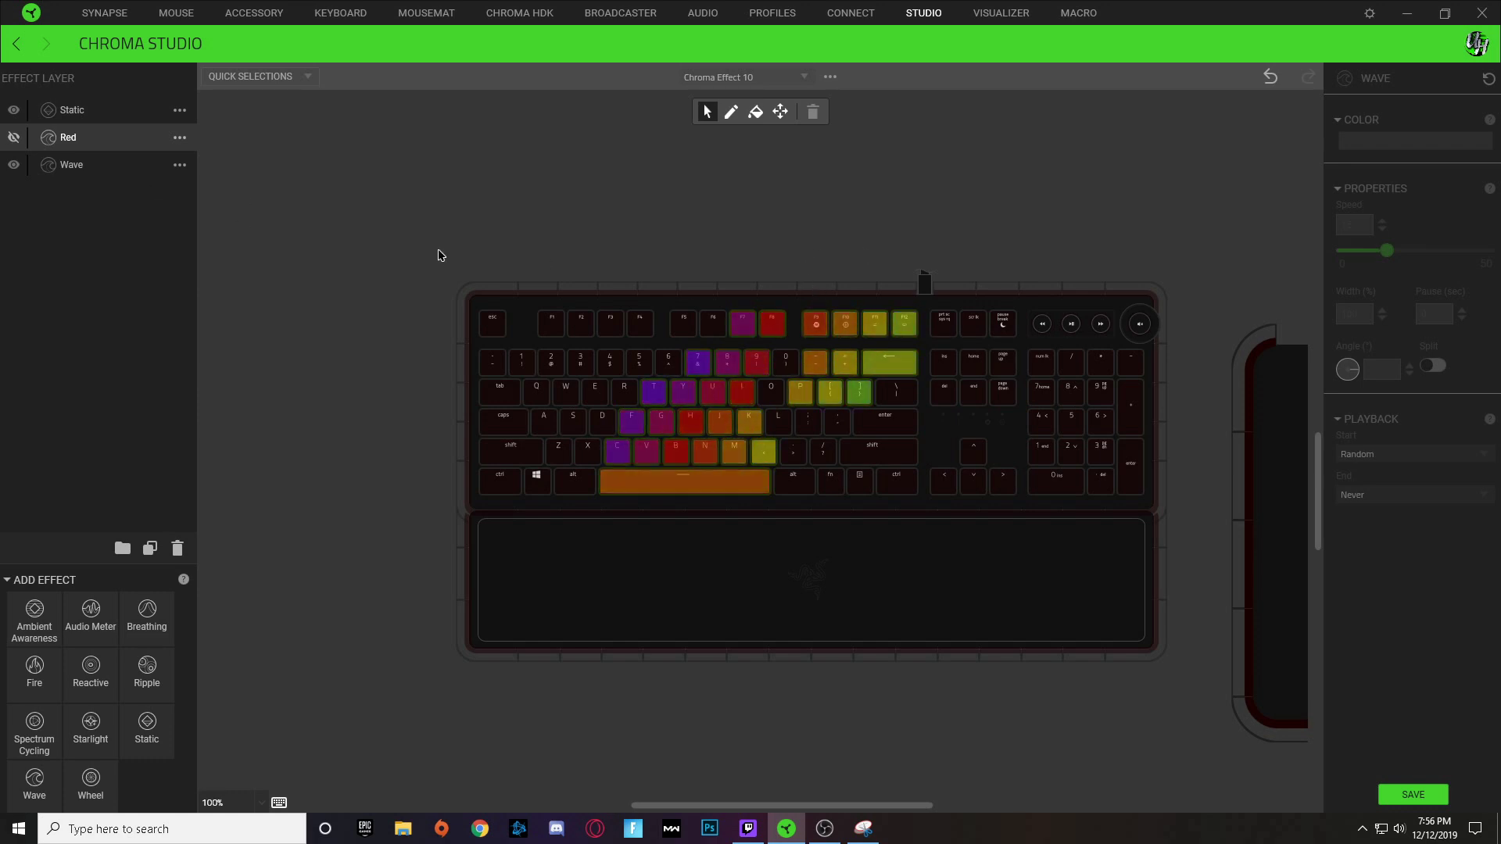
Step: Duplicate the rainbow Wave layer as a bottom layer named Blue and hide the original Wave layer
right_click(101, 170)
left_click(148, 208)
left_click_drag(90, 113, 123, 203)
double_click(88, 190)
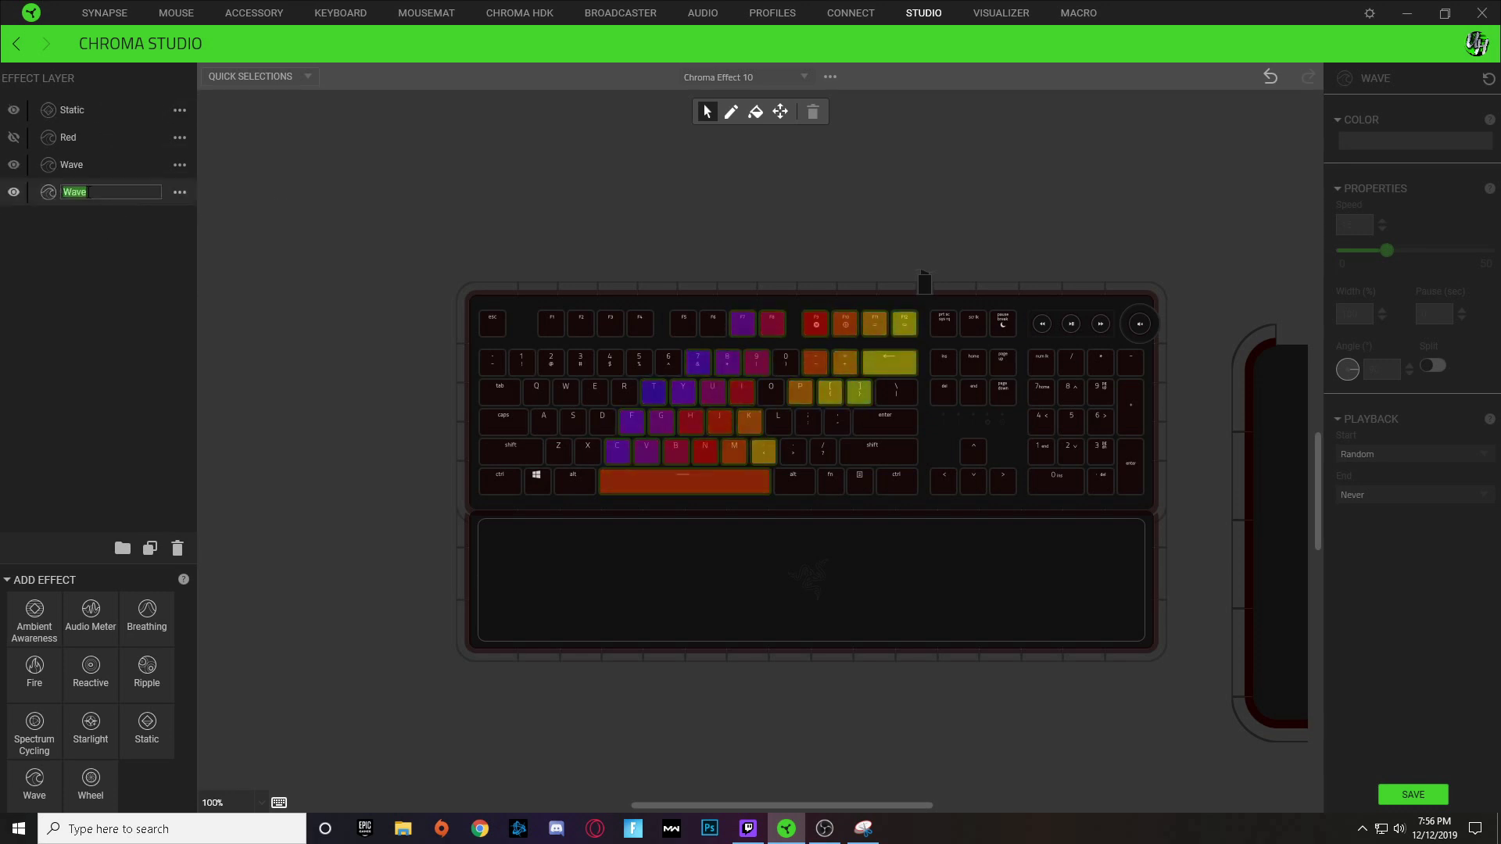
type("Blue")
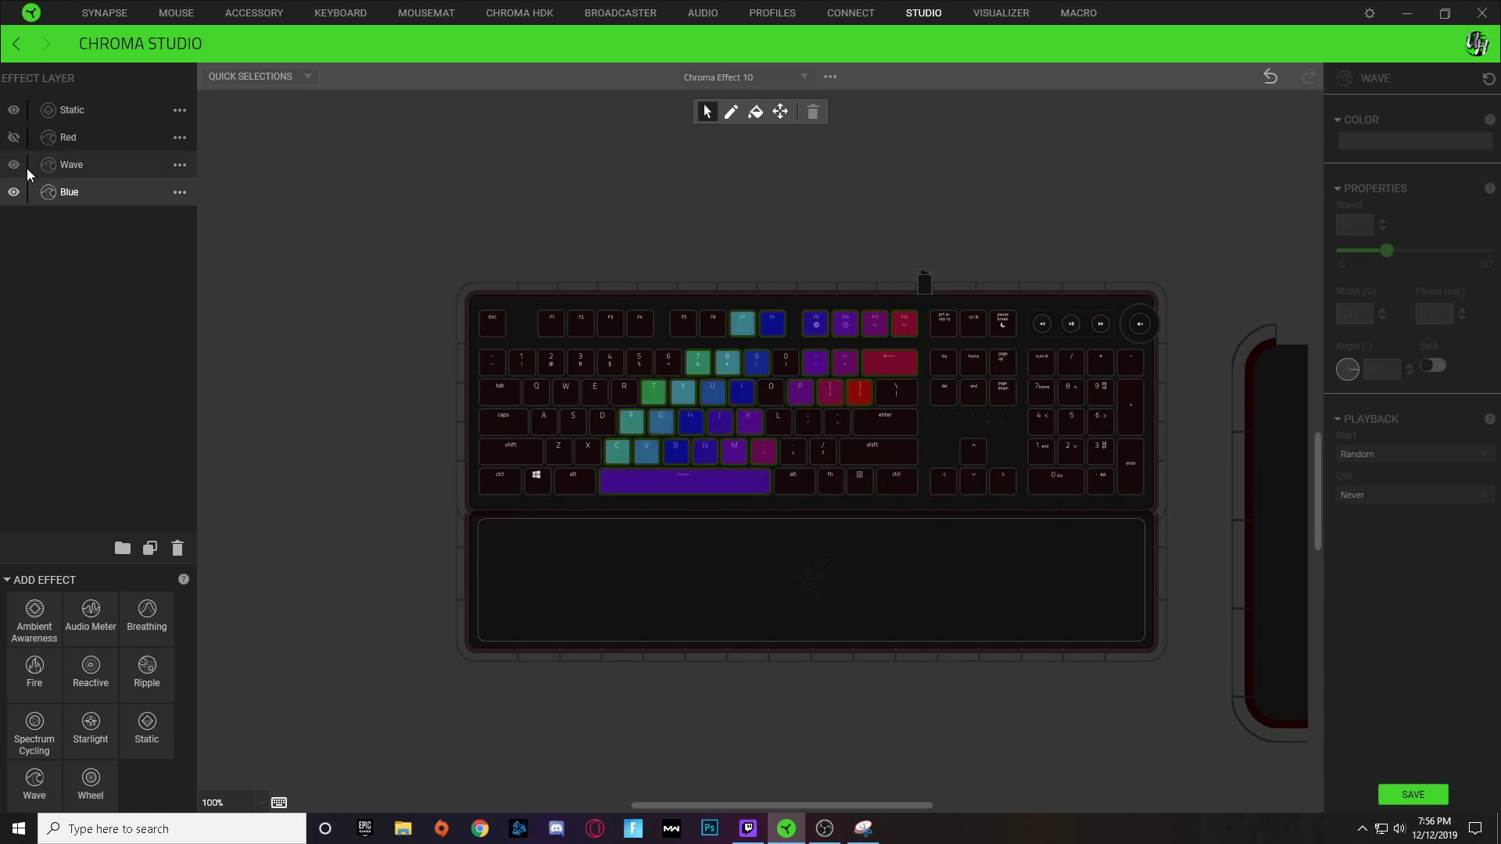
left_click(13, 165)
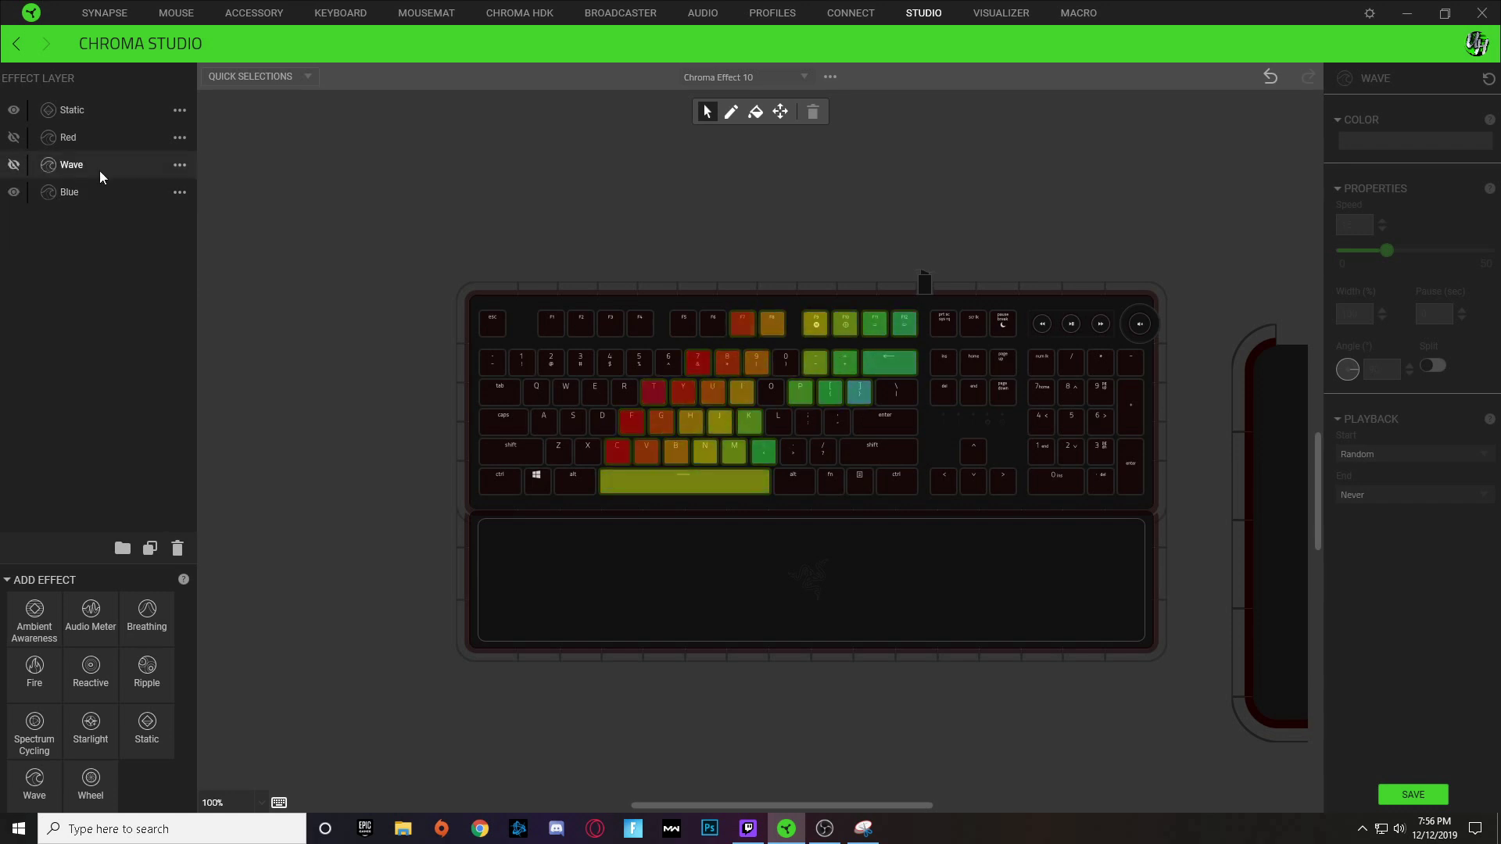
Step: Apply the black-green-black pattern to the Blue layer, recolor its middle stop blue and both end stops cyan 00FFFF, and save
left_click(71, 196)
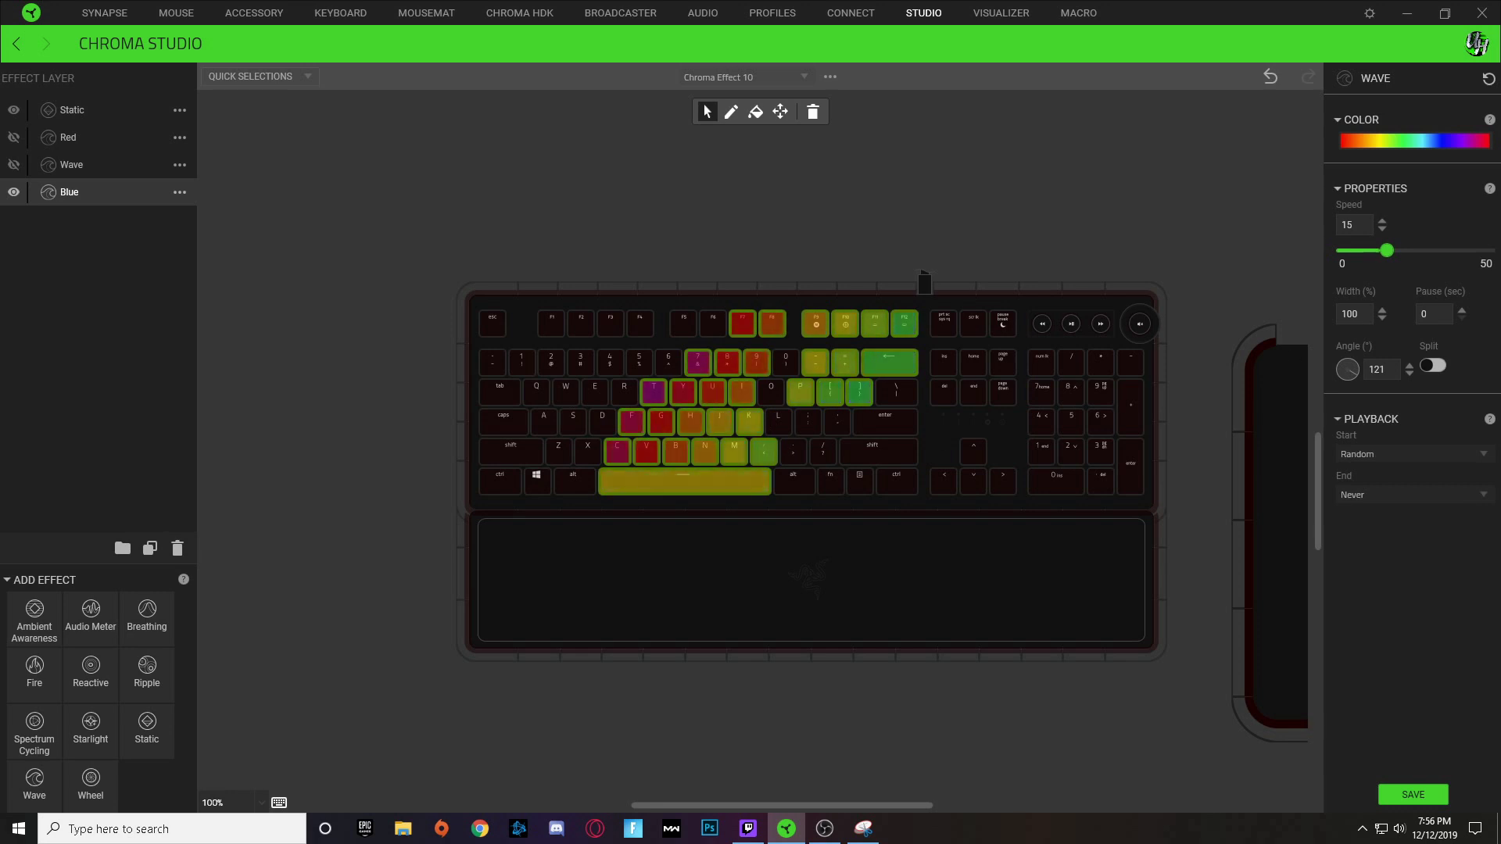
left_click(1389, 141)
left_click(1410, 187)
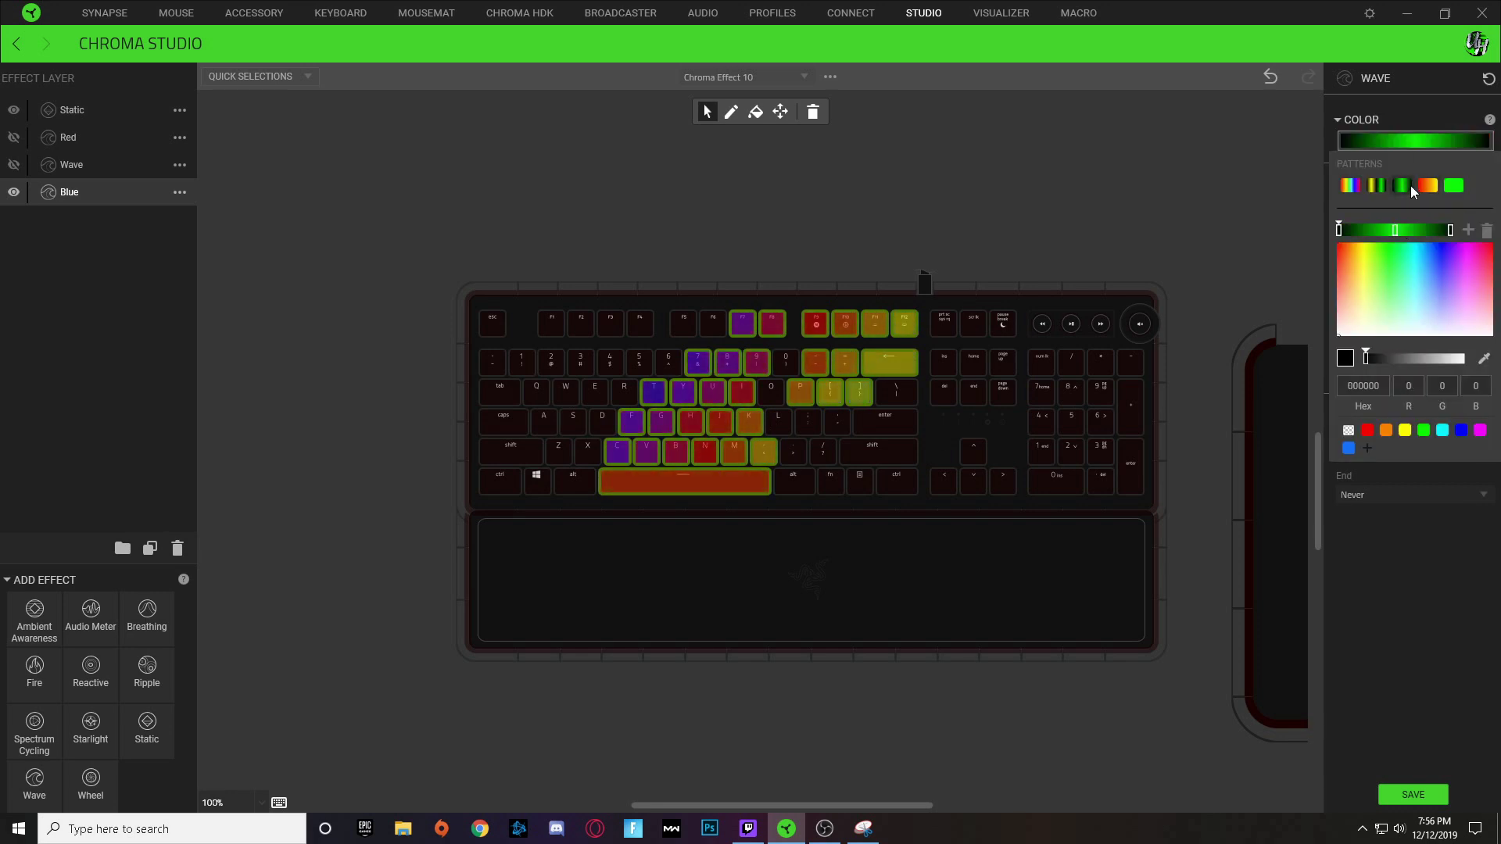
left_click(1396, 228)
left_click(1461, 430)
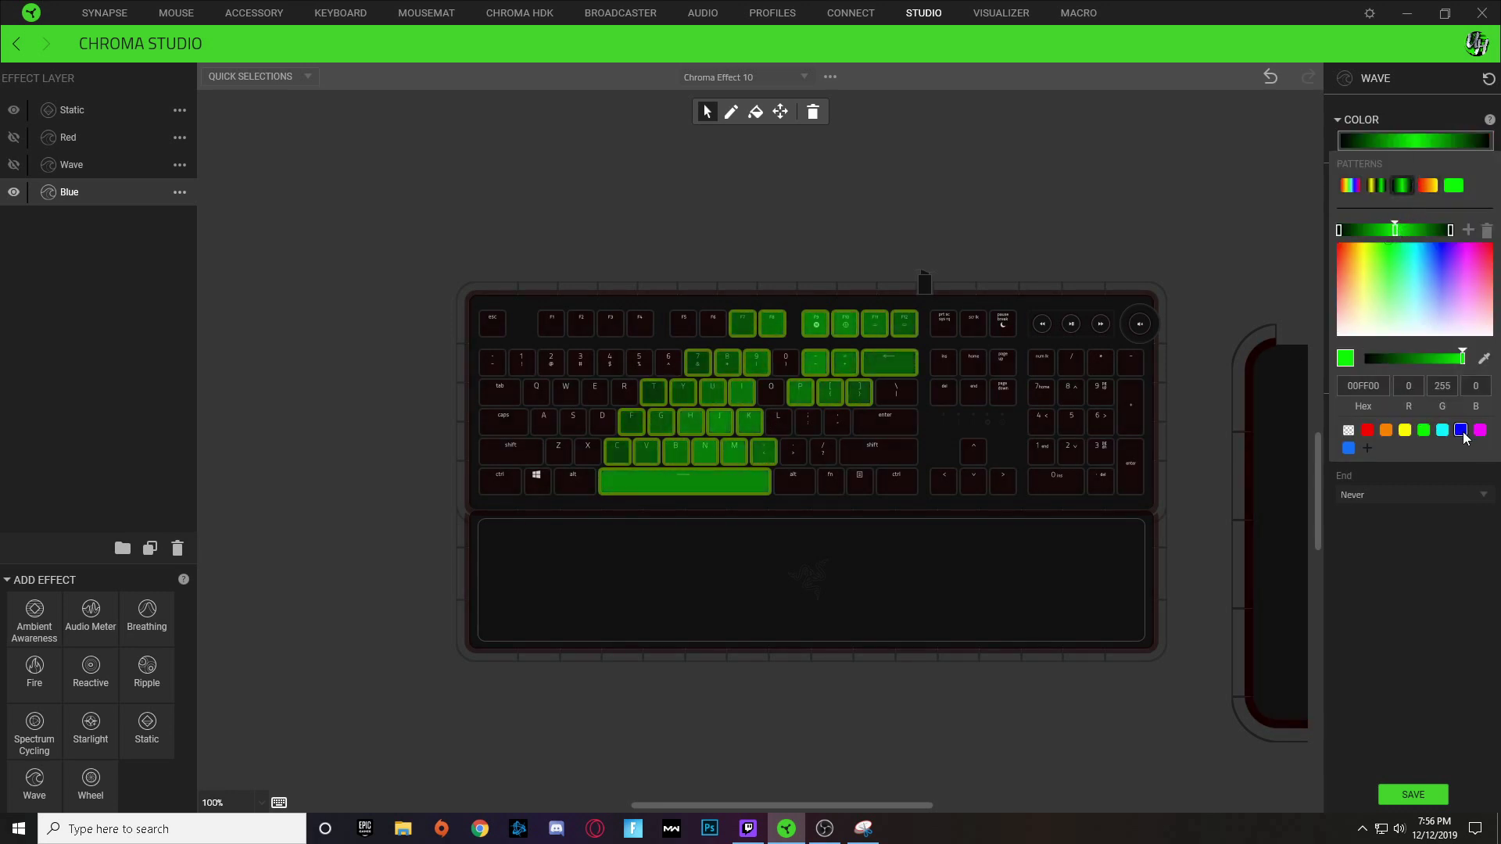
left_click(1338, 229)
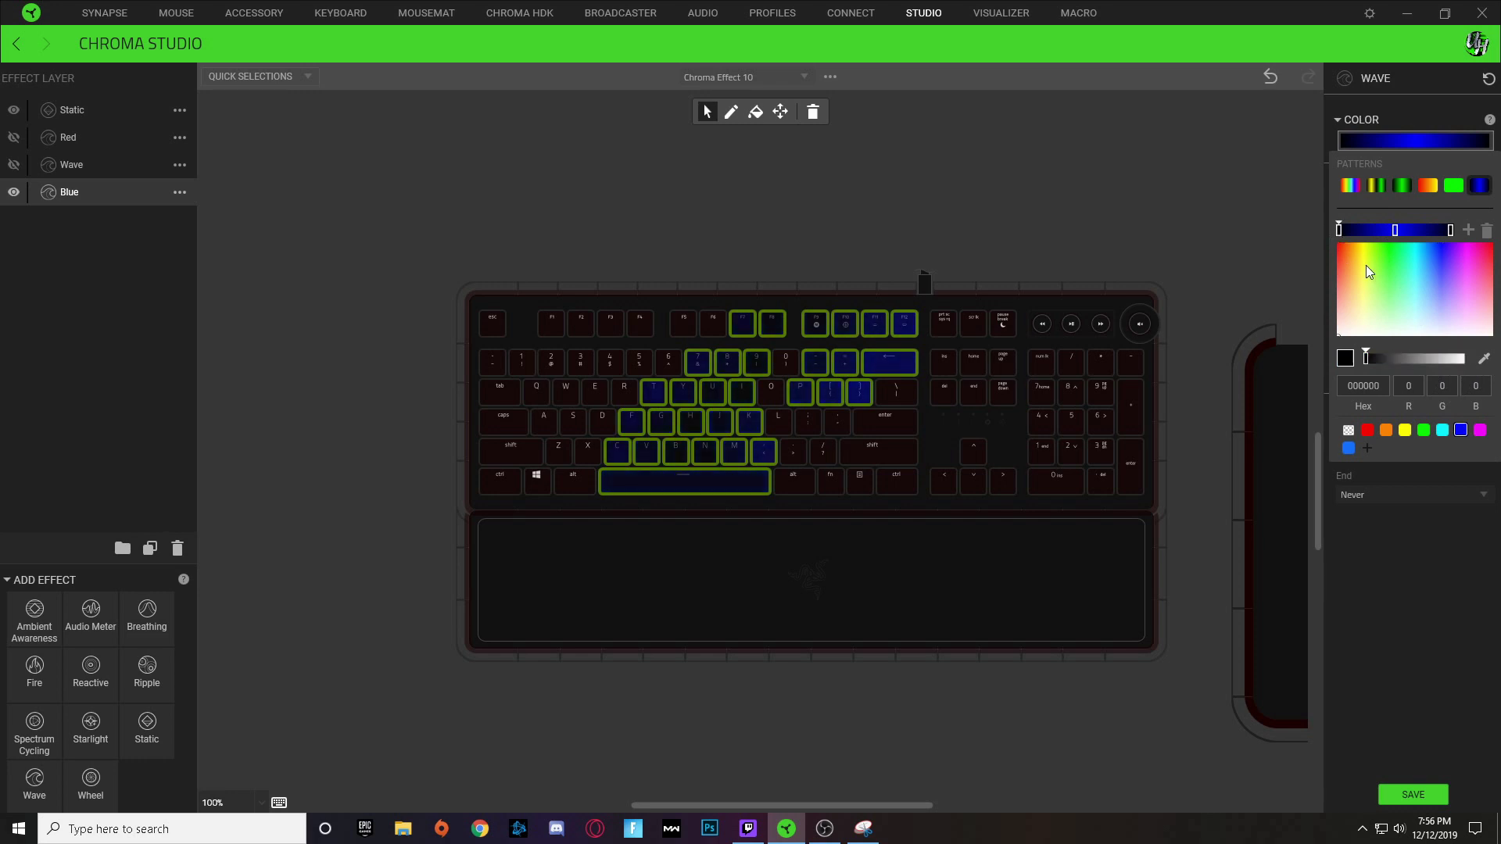
left_click(1443, 430)
left_click(1450, 230)
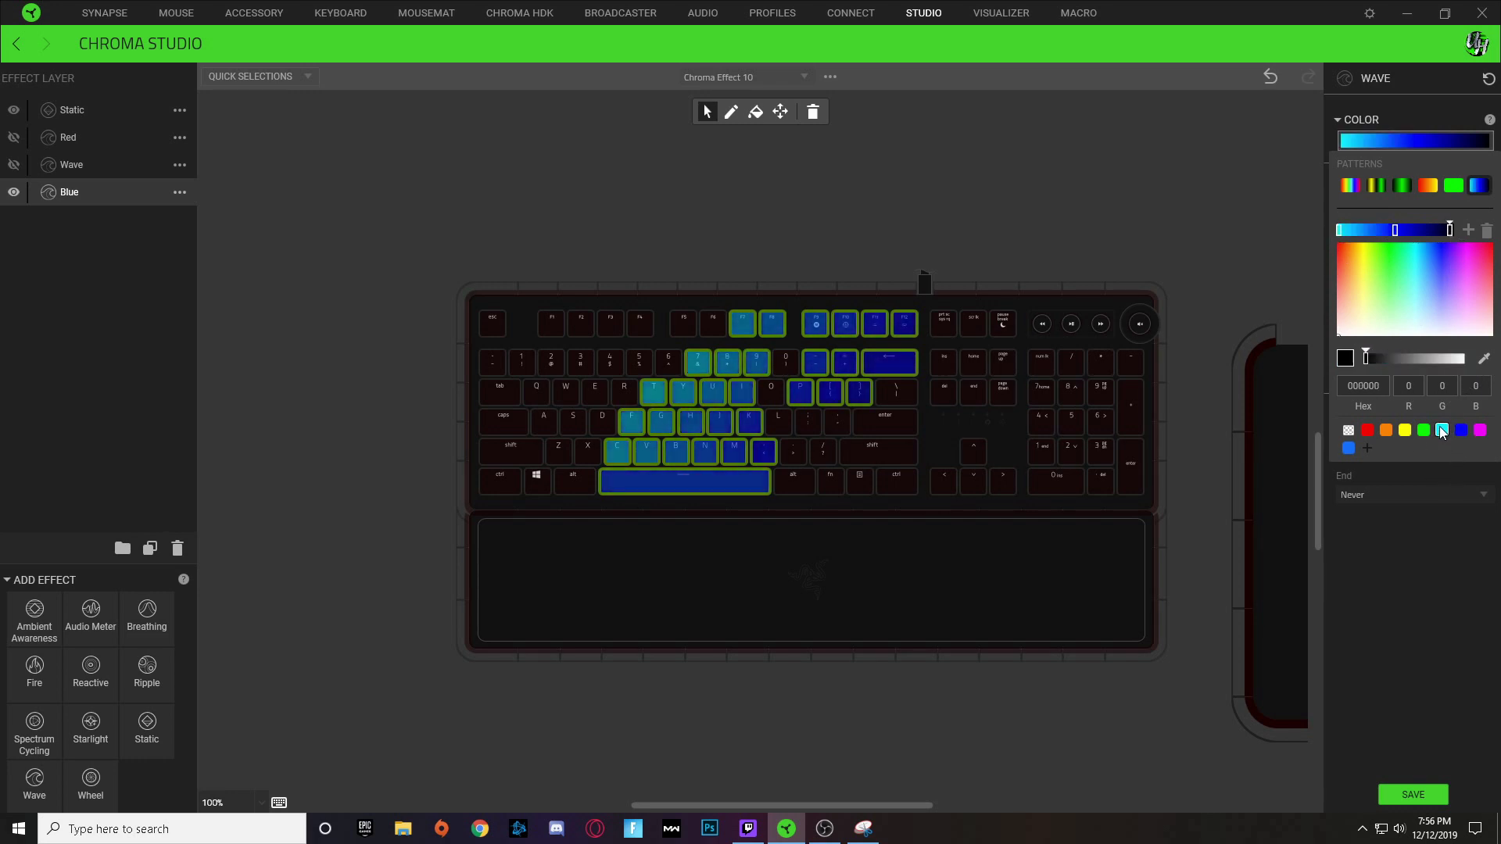
left_click(1442, 430)
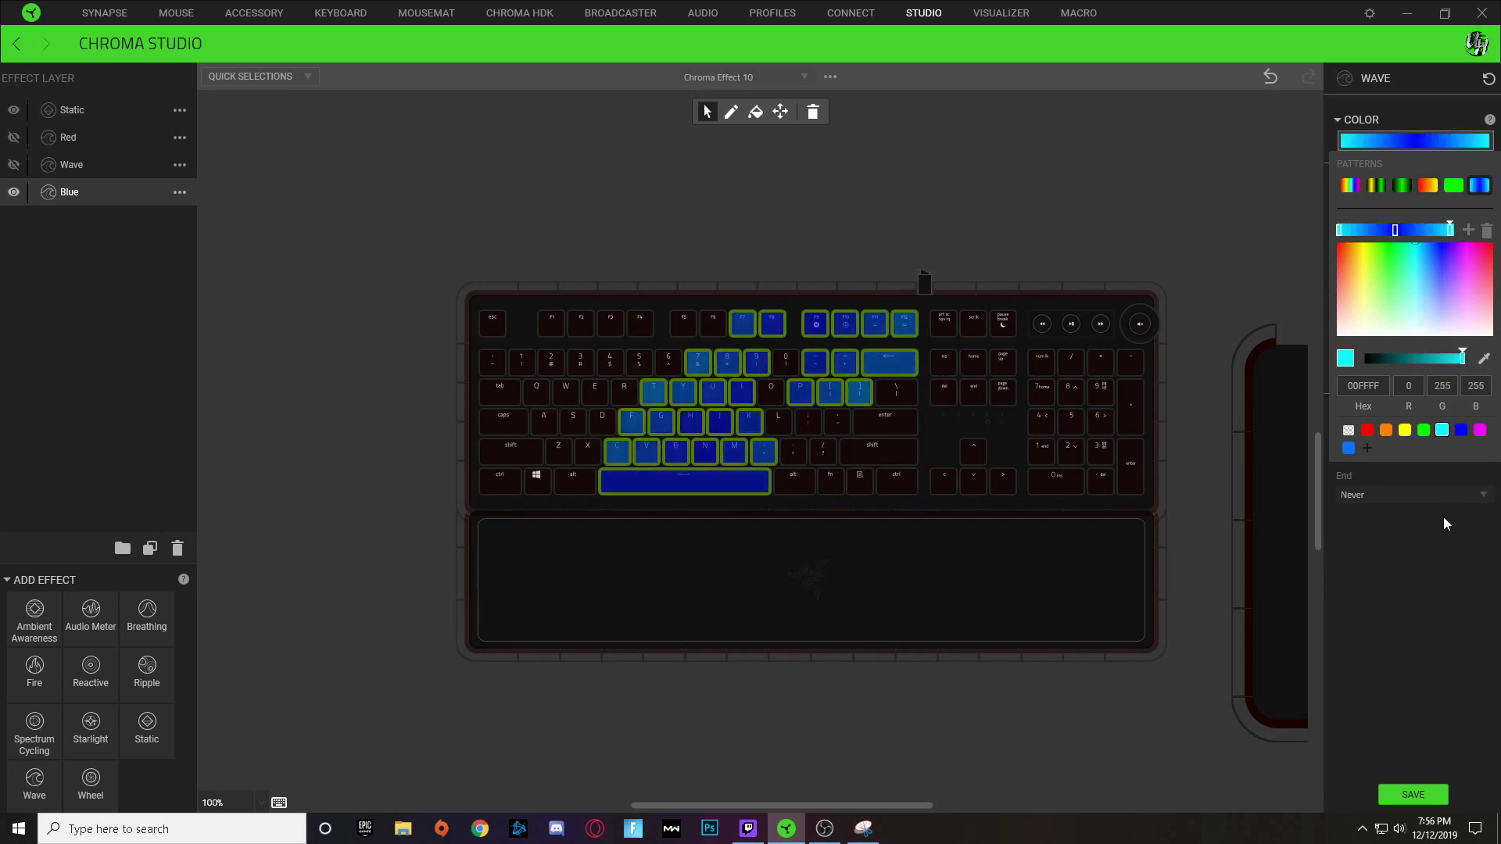
left_click(1434, 794)
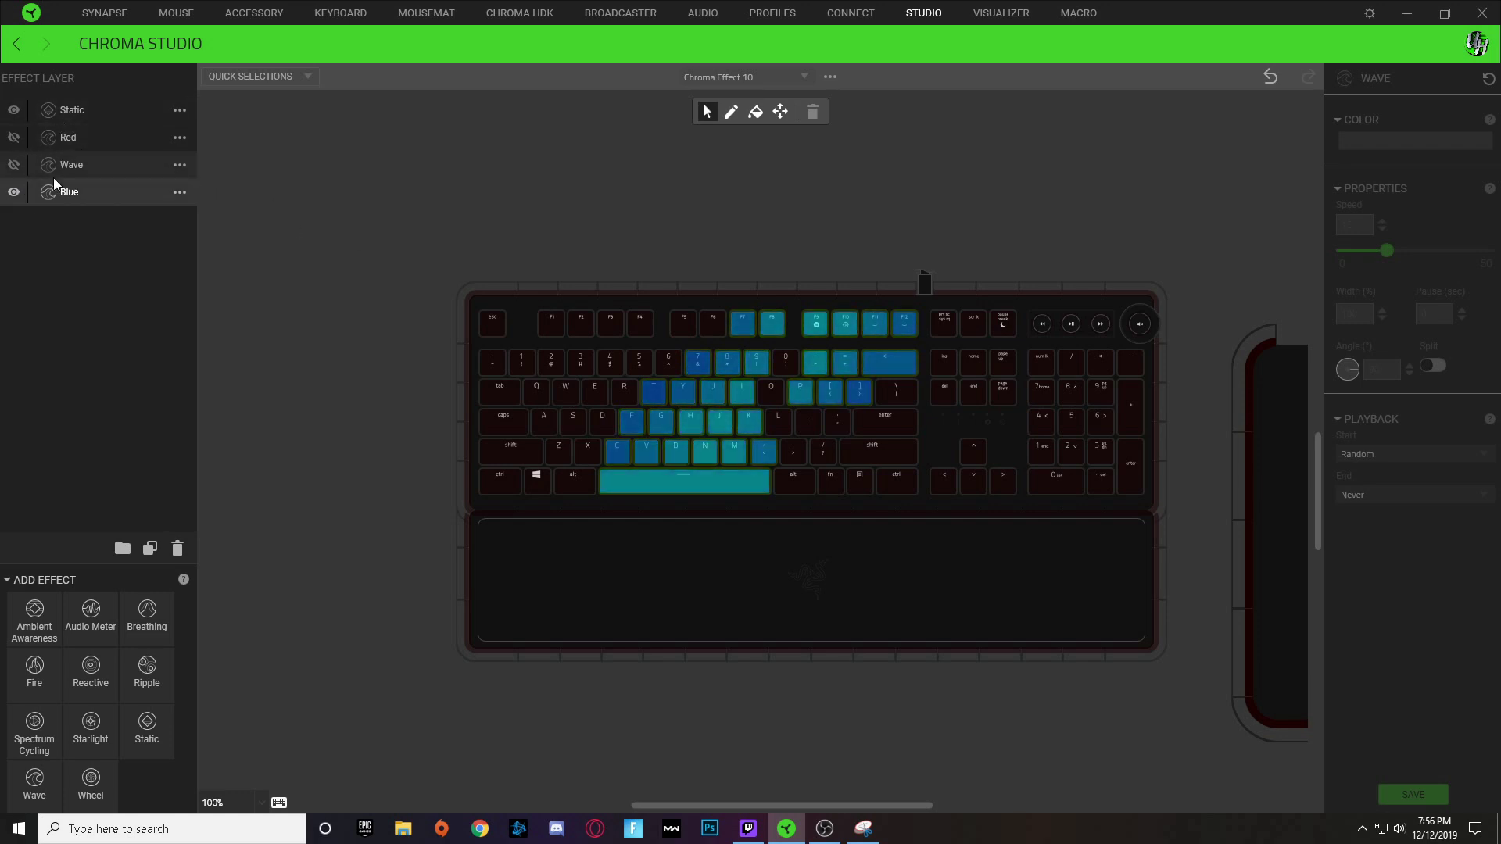
Step: Hide the Blue layer and show the Red layer again
left_click(13, 192)
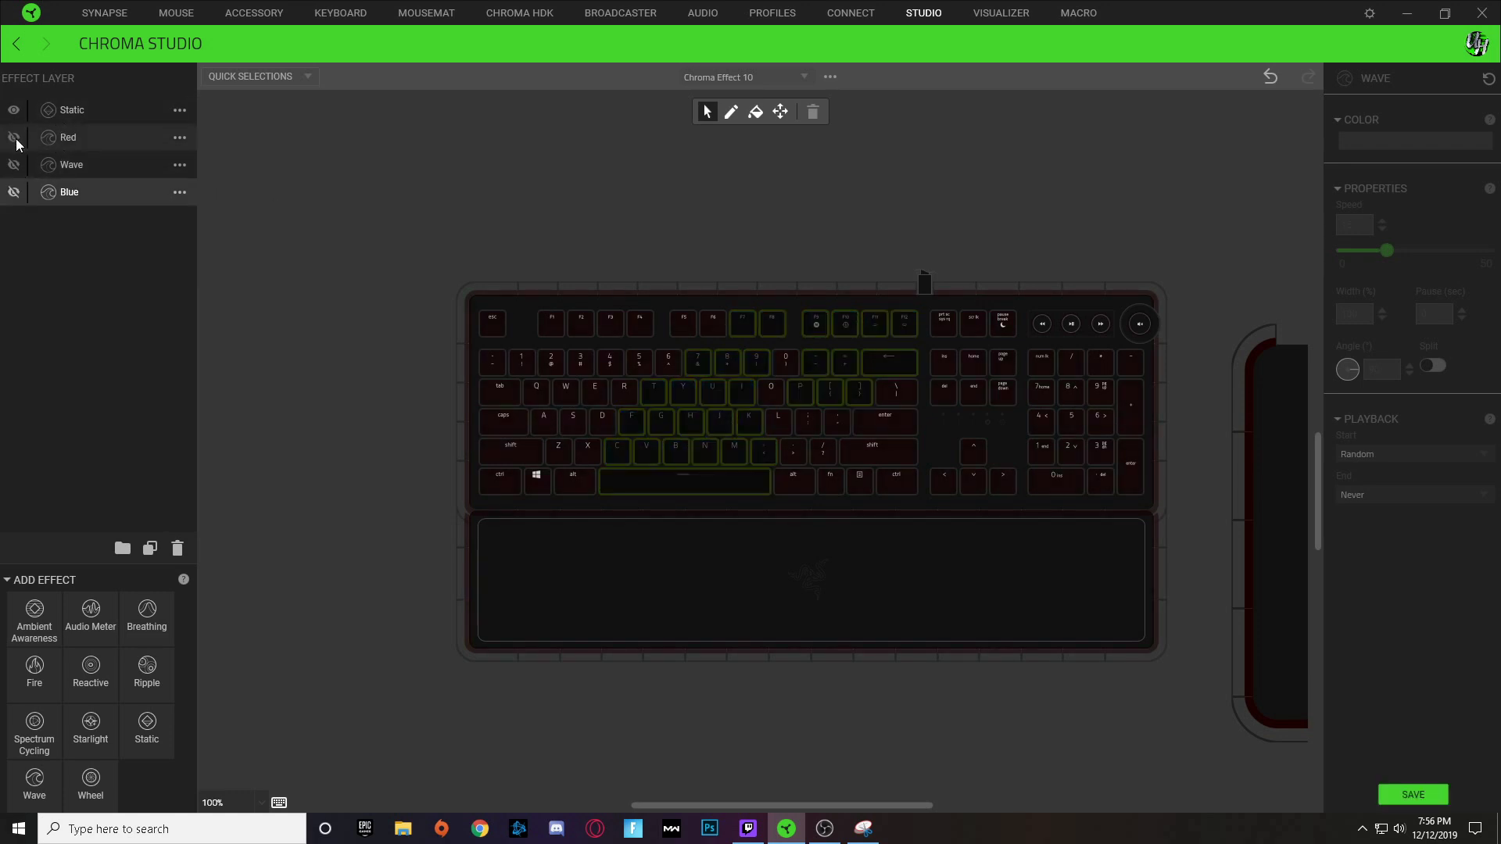
left_click(14, 139)
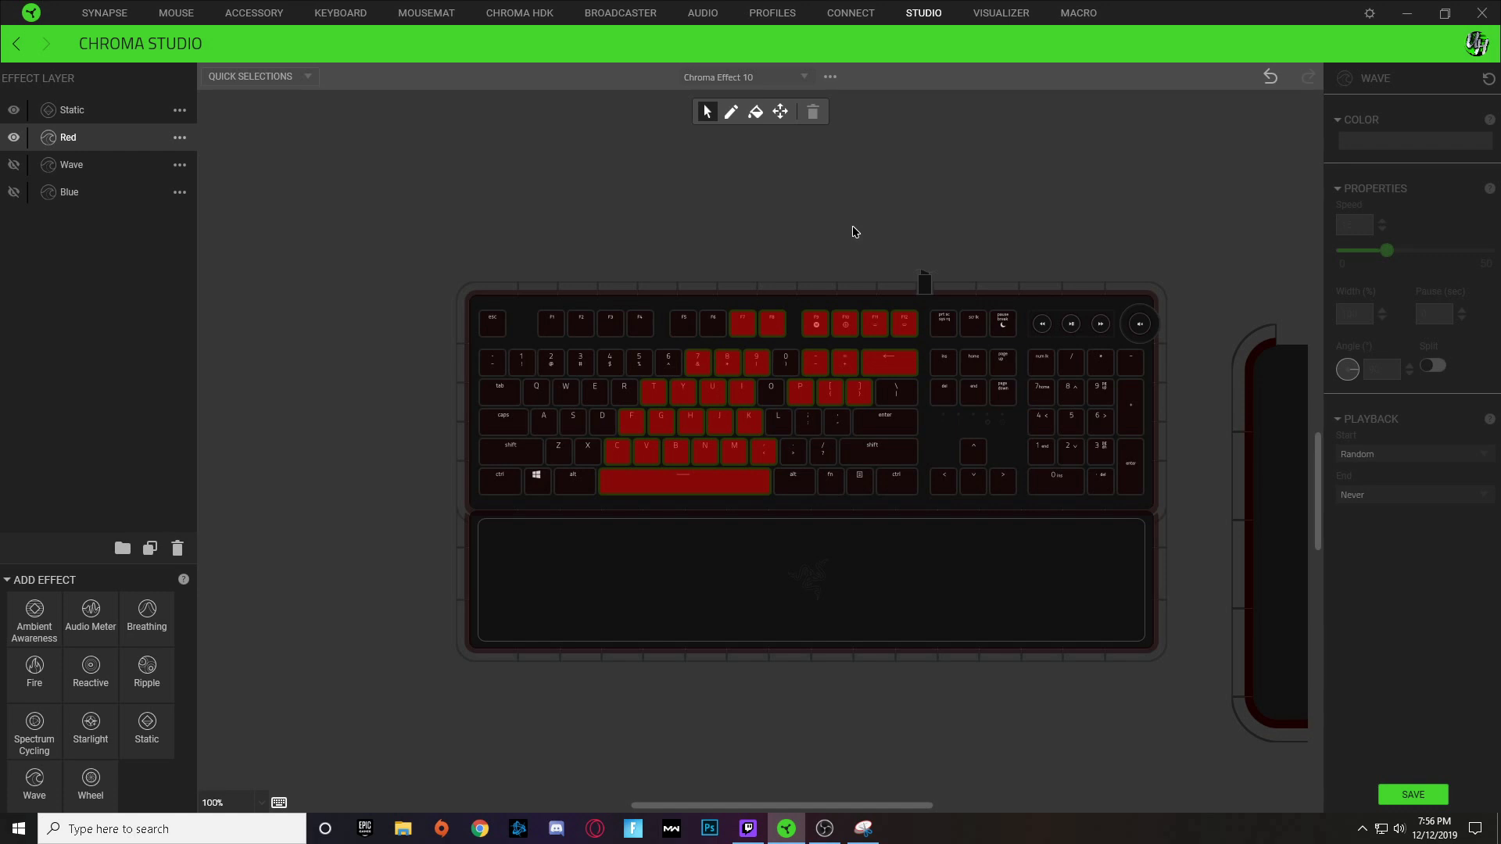
Step: Add another Wave layer above Static and assign it the spacebar and the C through comma keys
left_click(33, 776)
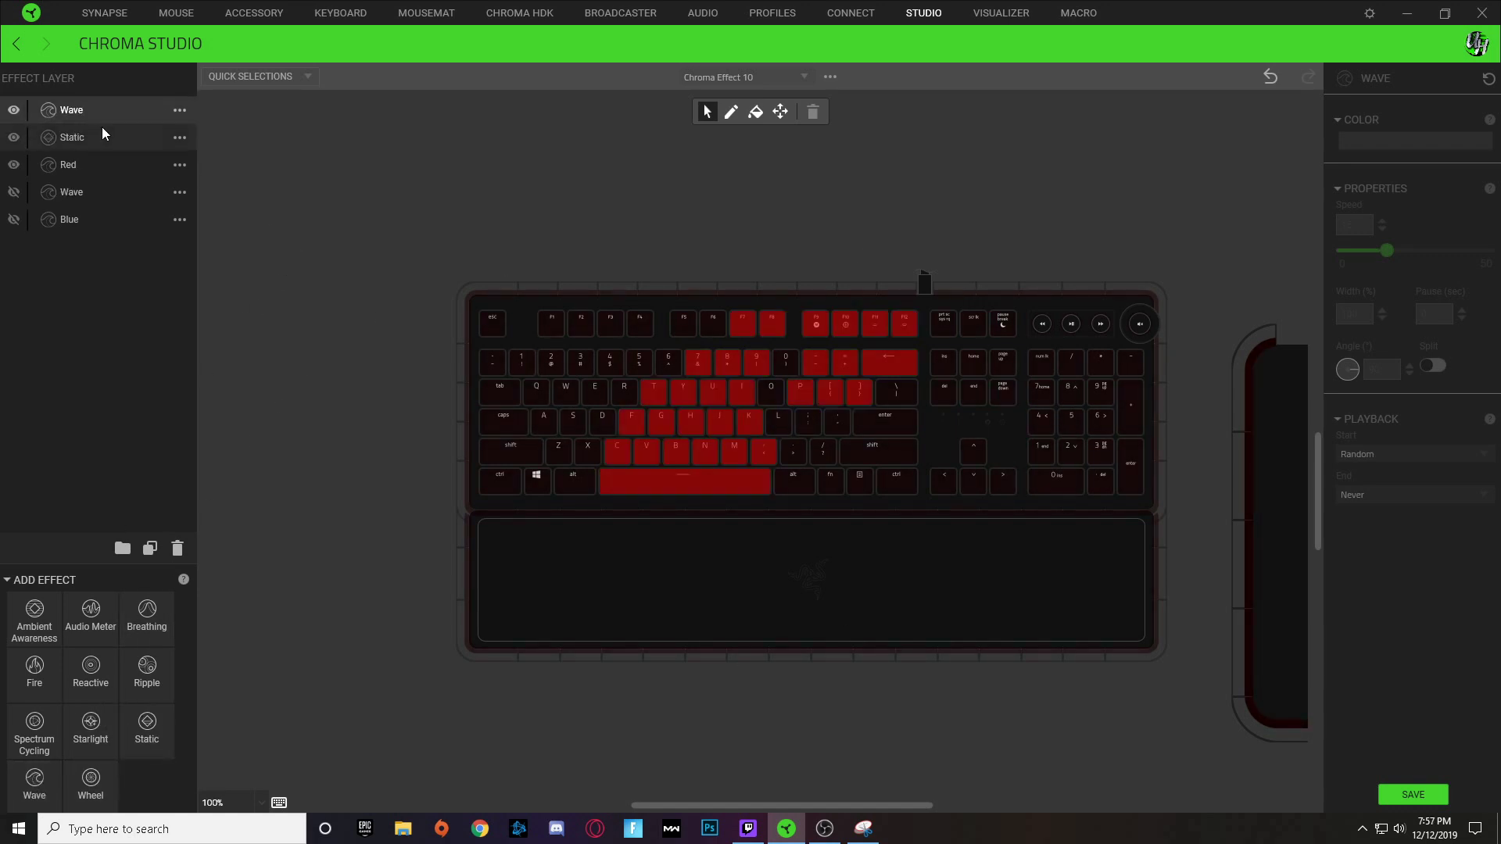
left_click(75, 109)
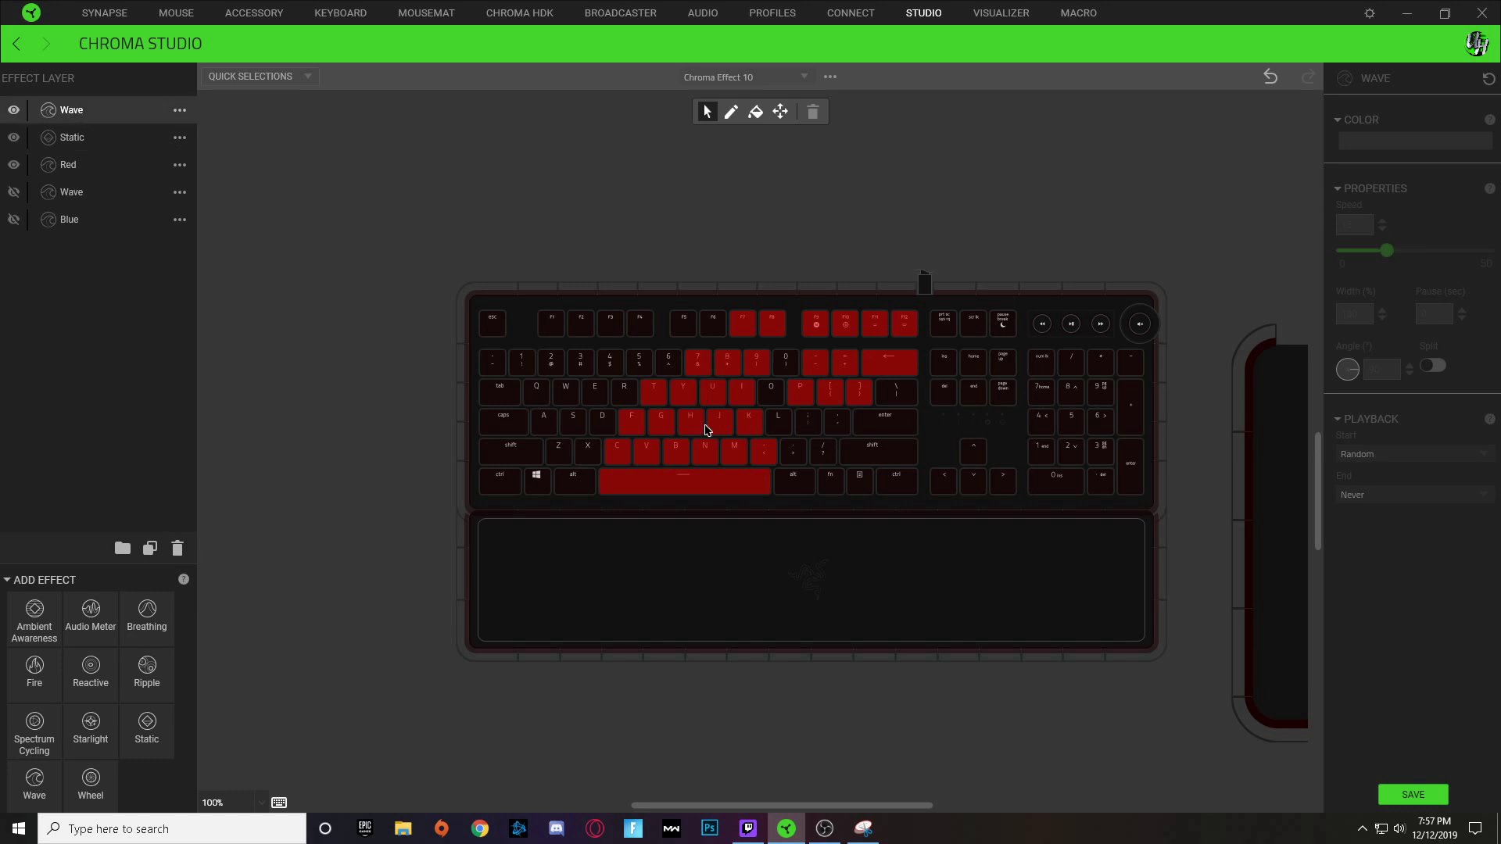
left_click_drag(625, 461, 784, 486)
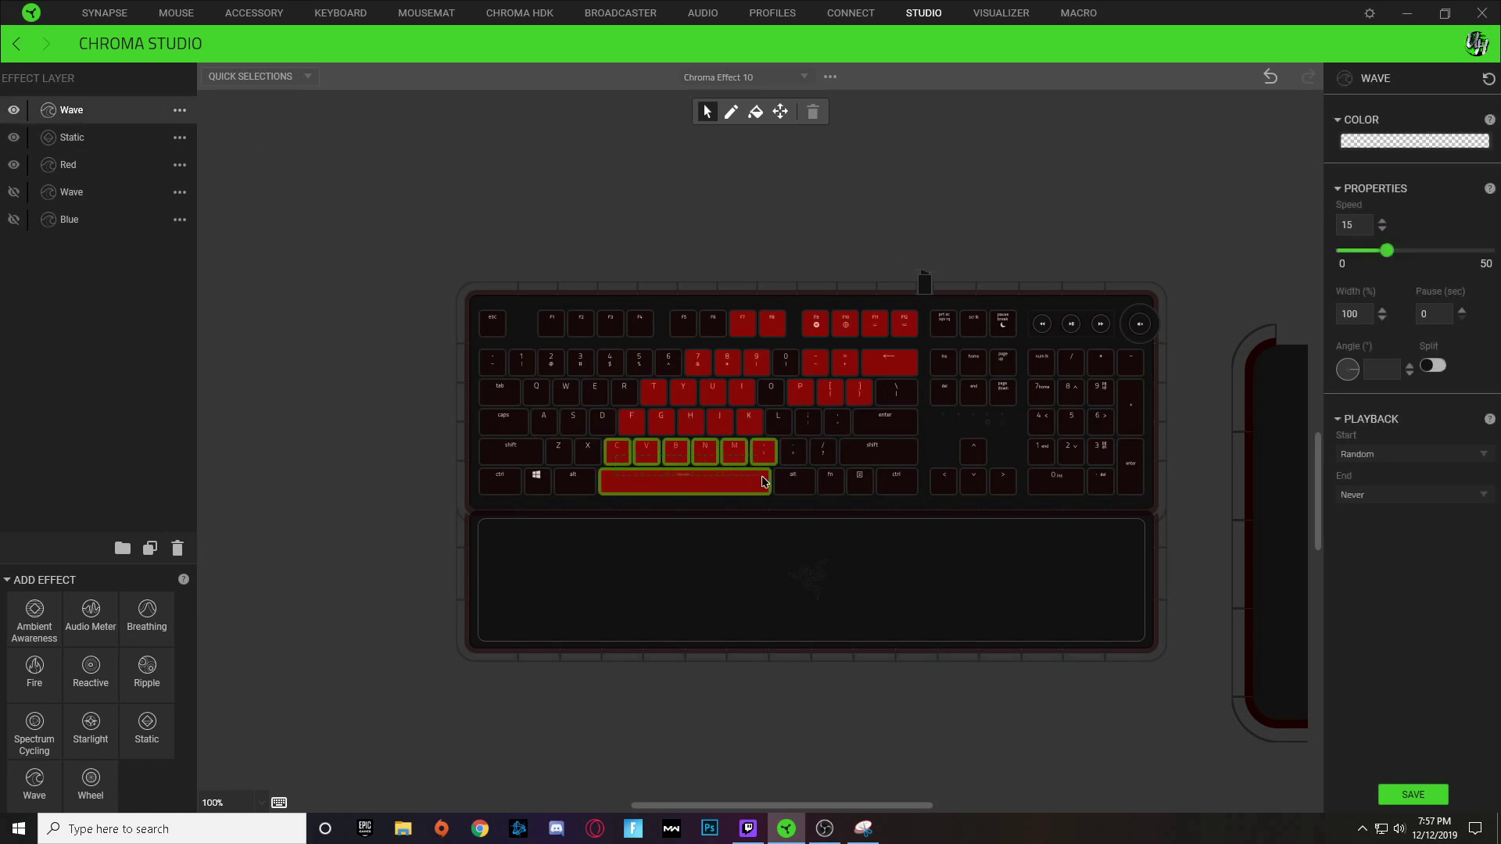
Step: Apply the red-to-yellow pattern to the top Wave layer and recolor both of its stops white FFFFFF
left_click(1411, 142)
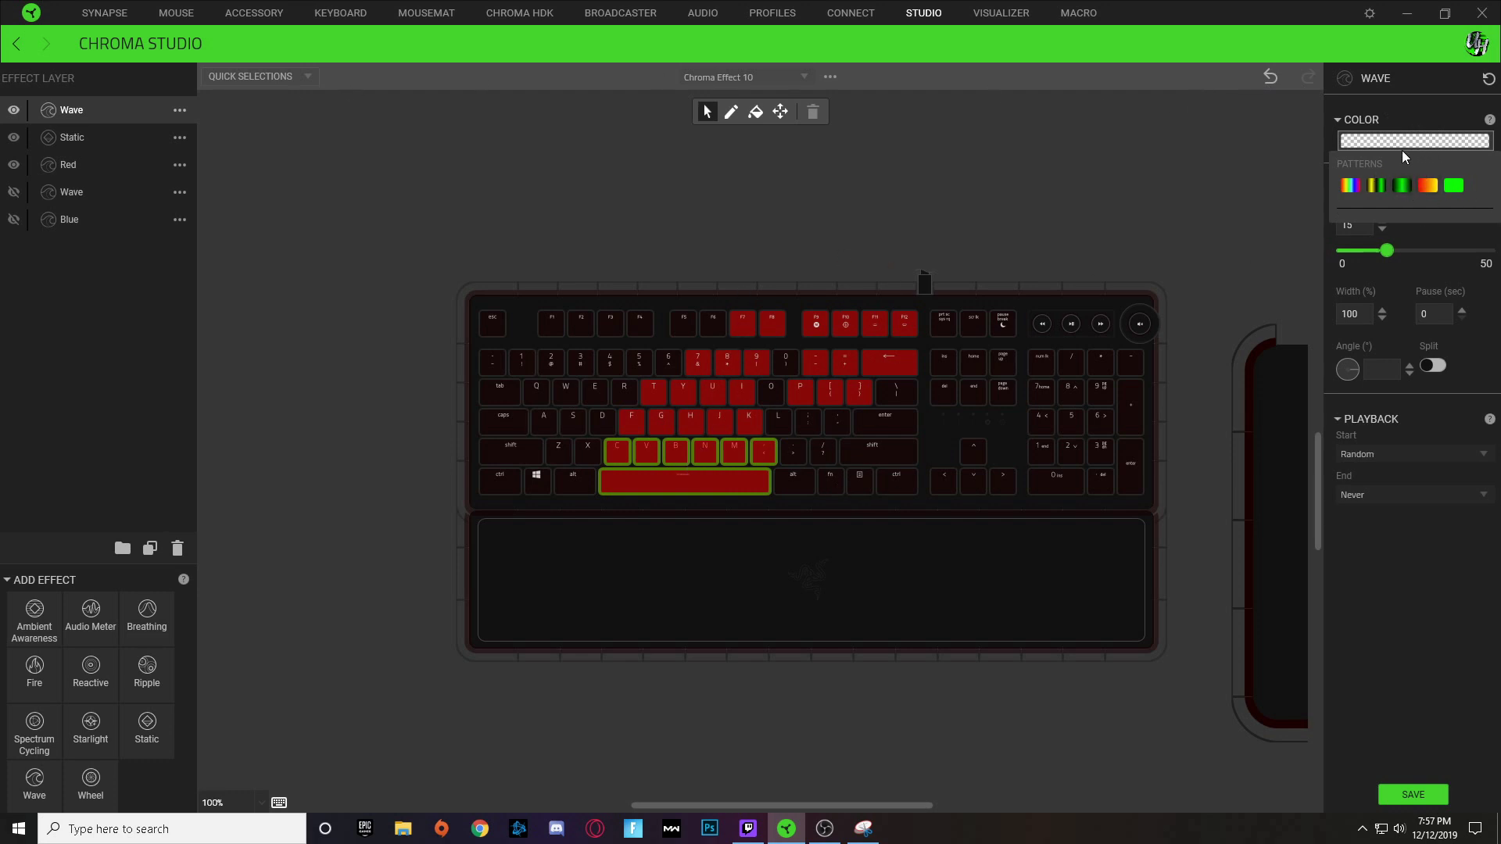
left_click(1430, 187)
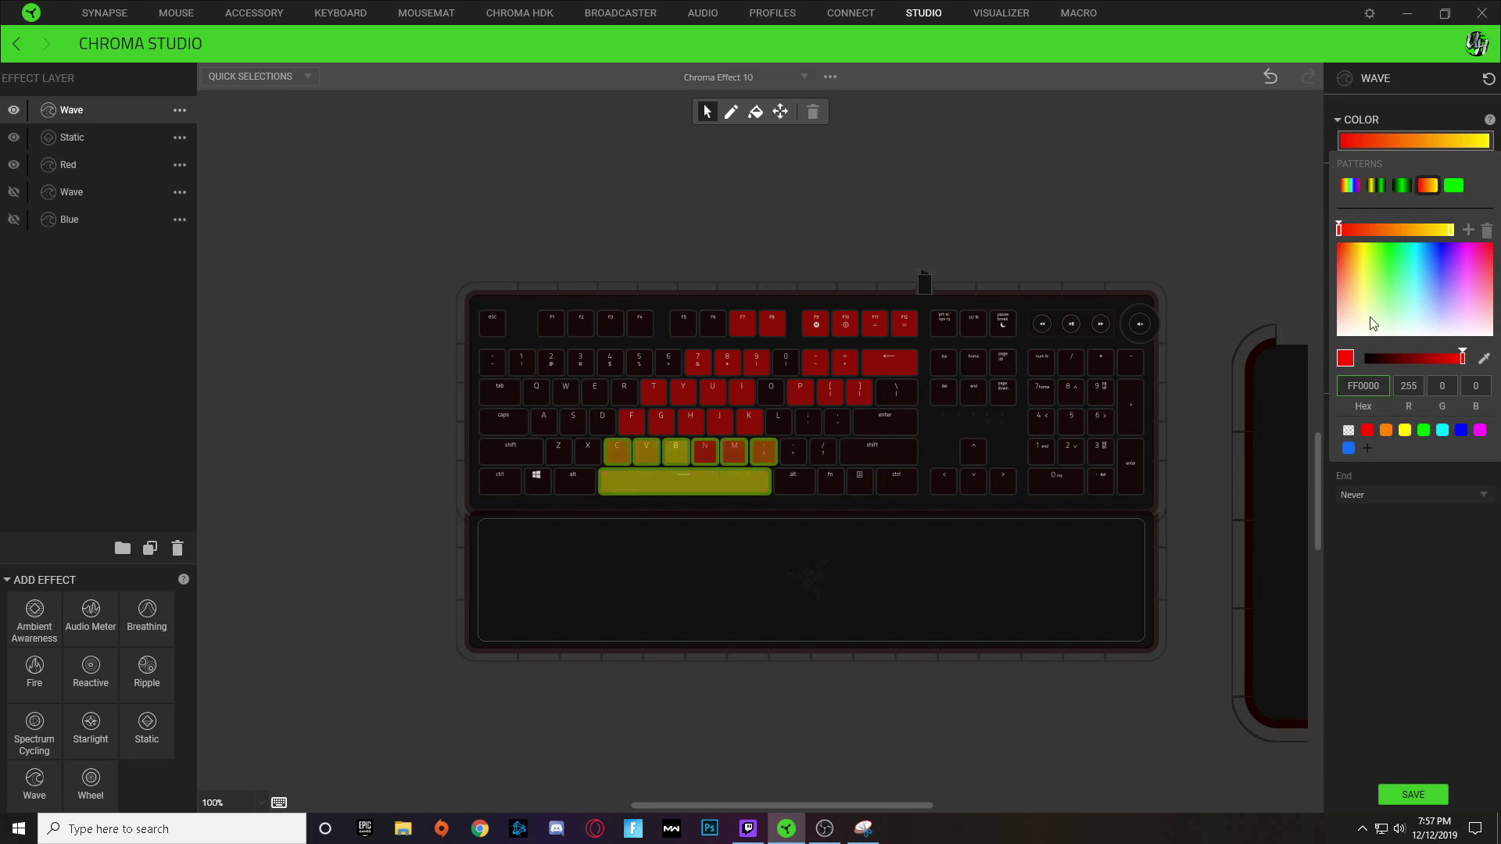
left_click(1363, 335)
left_click(1372, 336)
left_click_drag(1372, 338, 1377, 358)
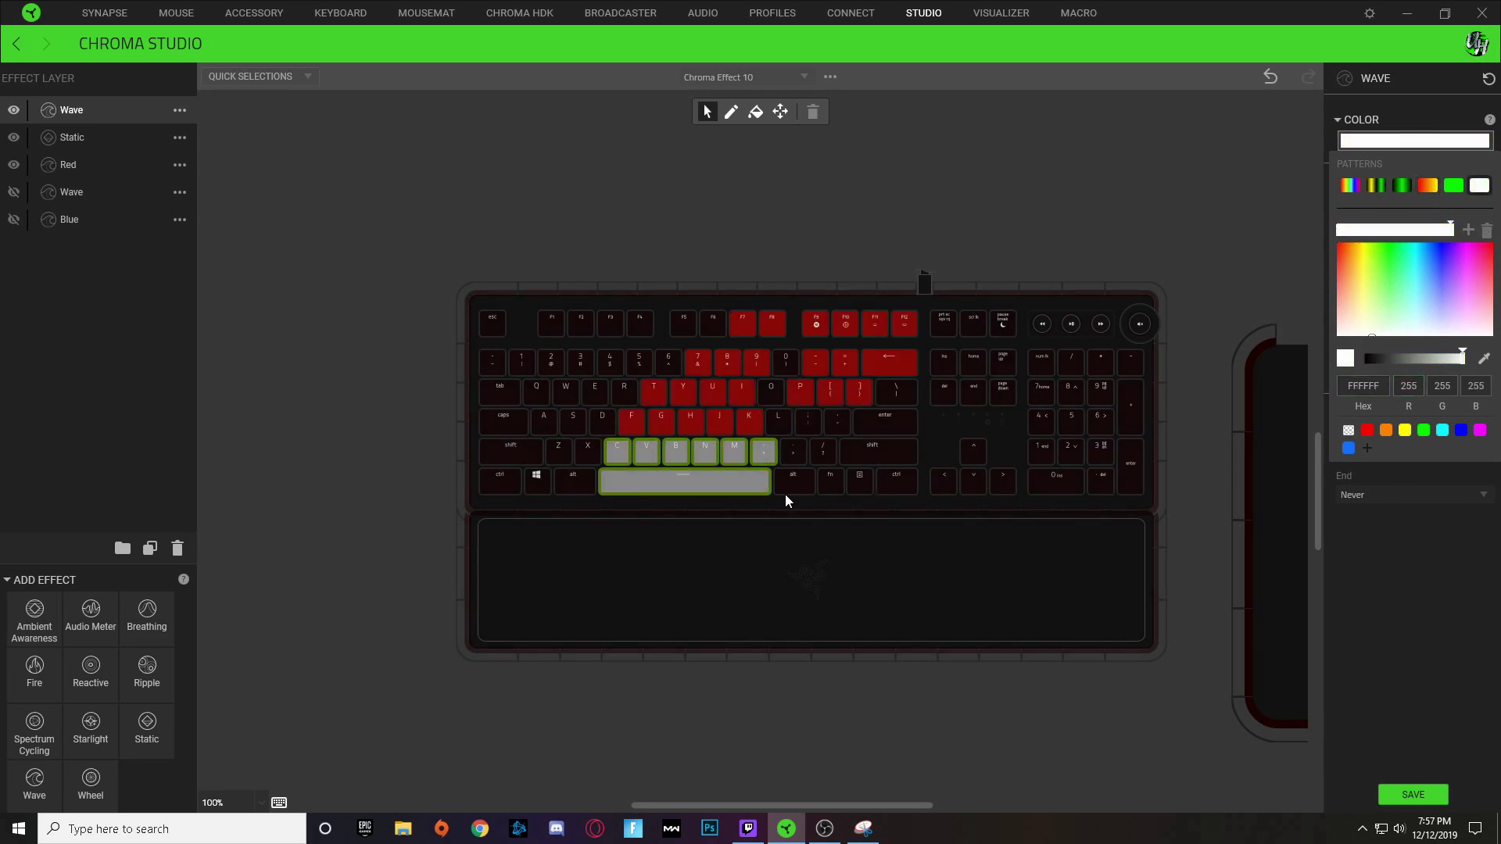
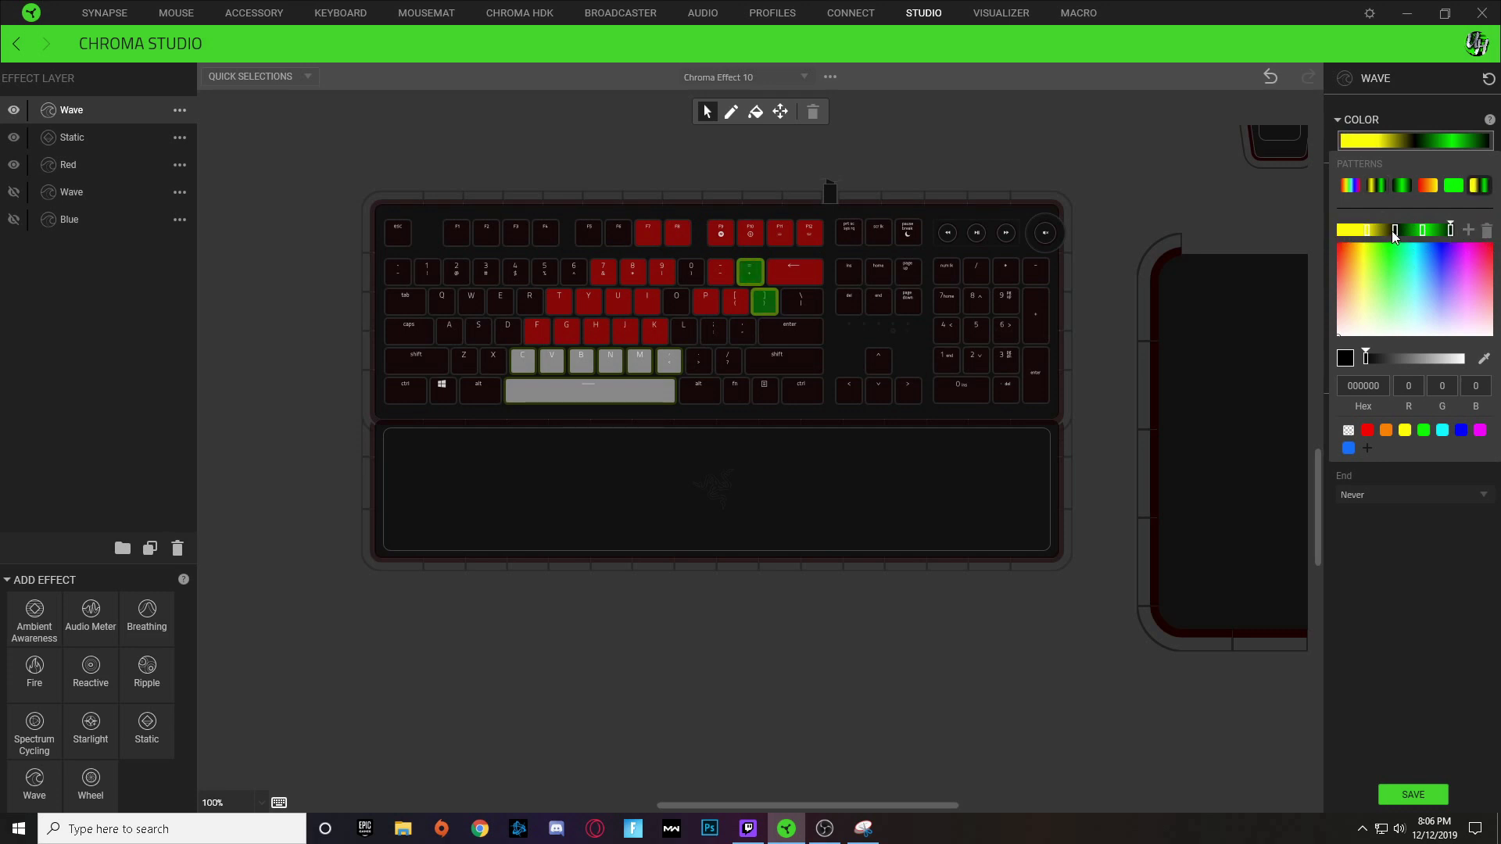
Step: Delete the extra black end stop from the wave on the = and ] keys, and select the Static layer's hex color 1A0000 for copying
left_click(1484, 236)
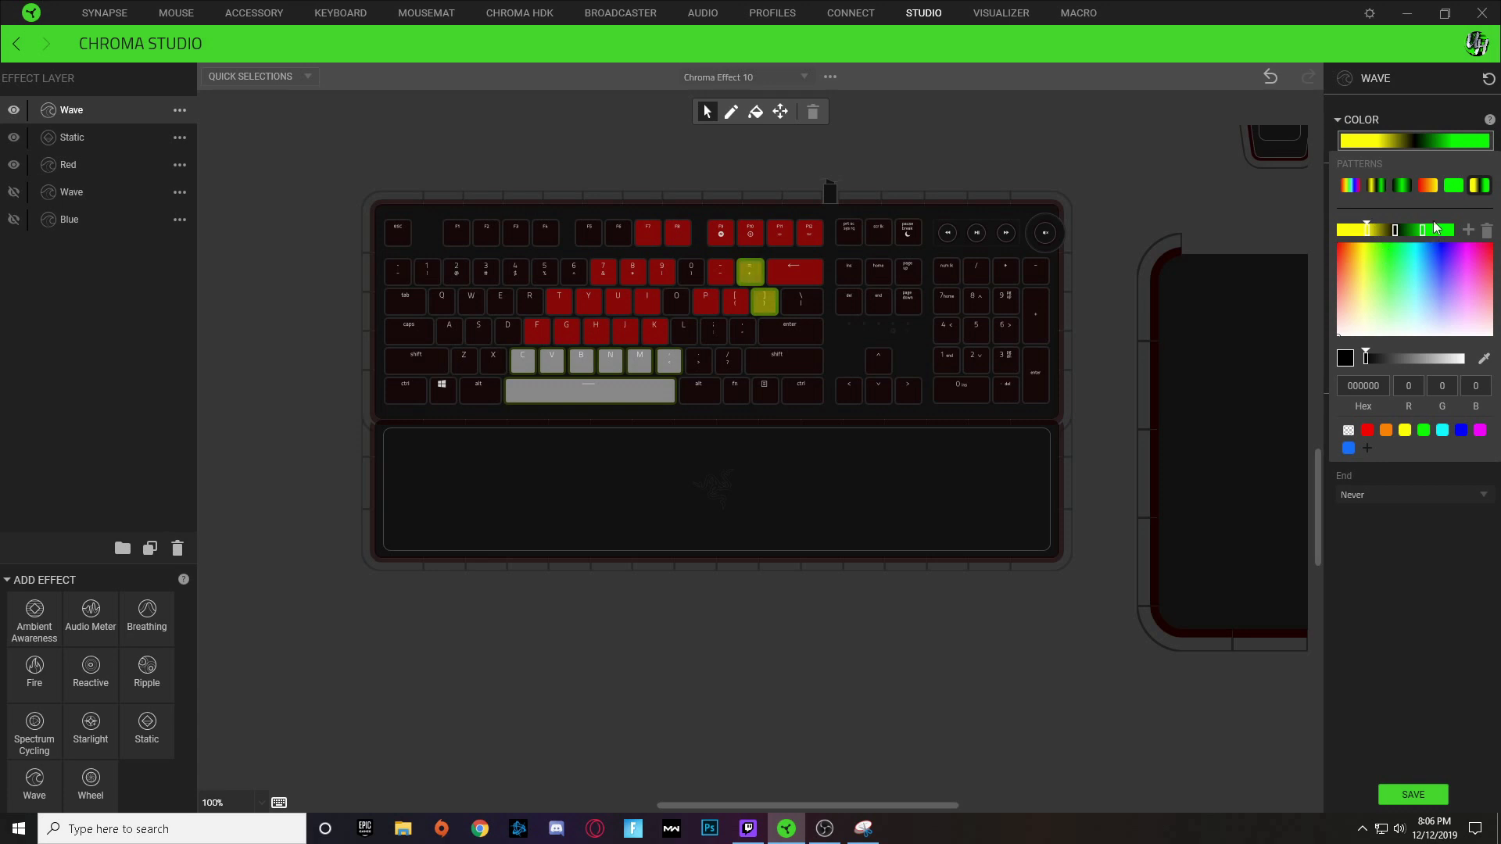
left_click(76, 142)
left_click(76, 142)
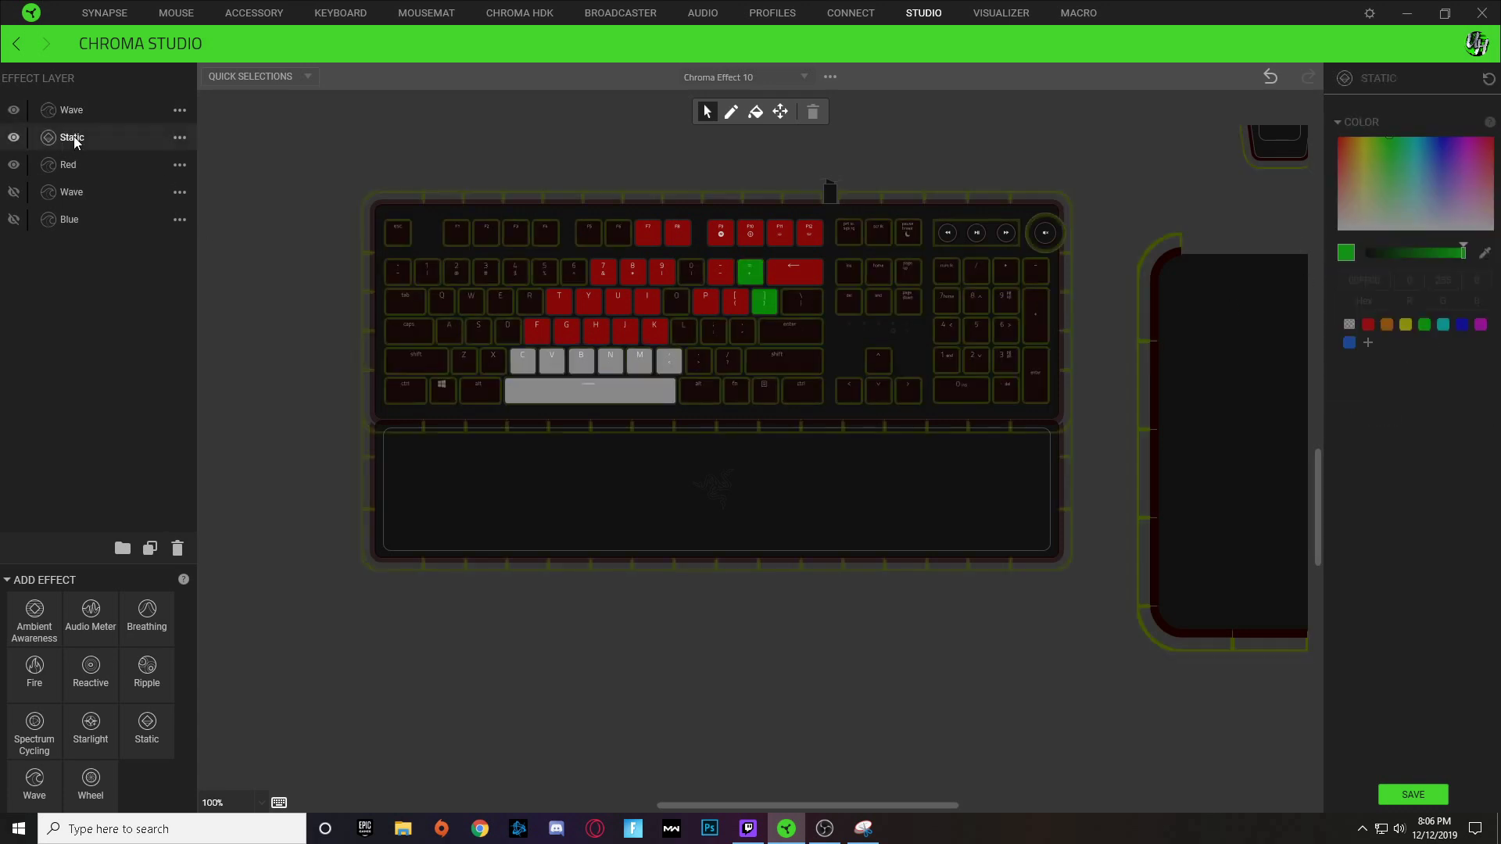
left_click(1364, 280)
key("ctrl+c")
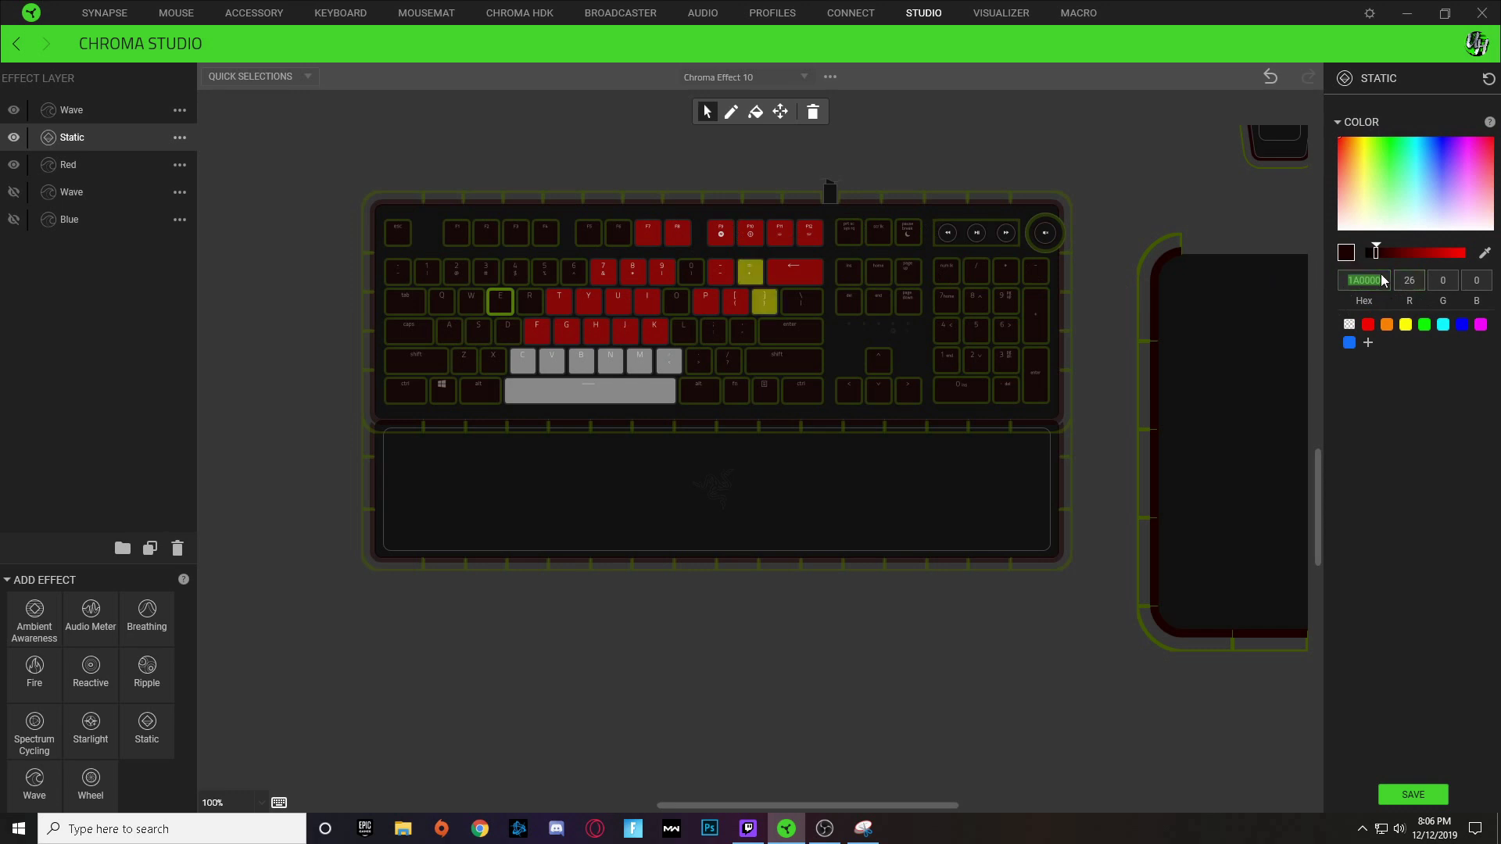
Step: Recolor the first and last stops of the wave on the = and ] keys to dark red 1A0000
left_click(86, 111)
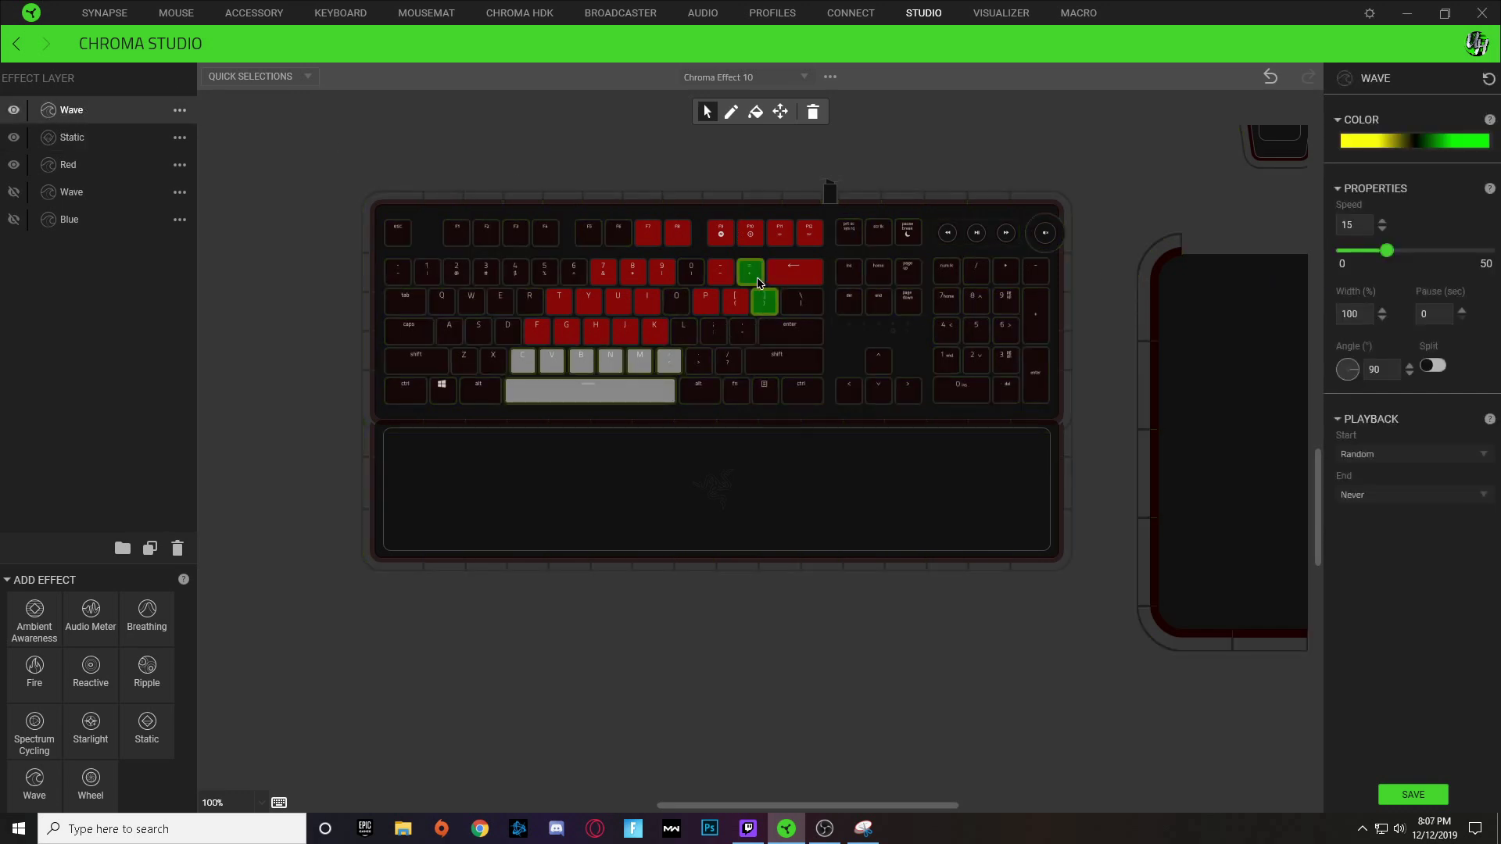
left_click(1424, 140)
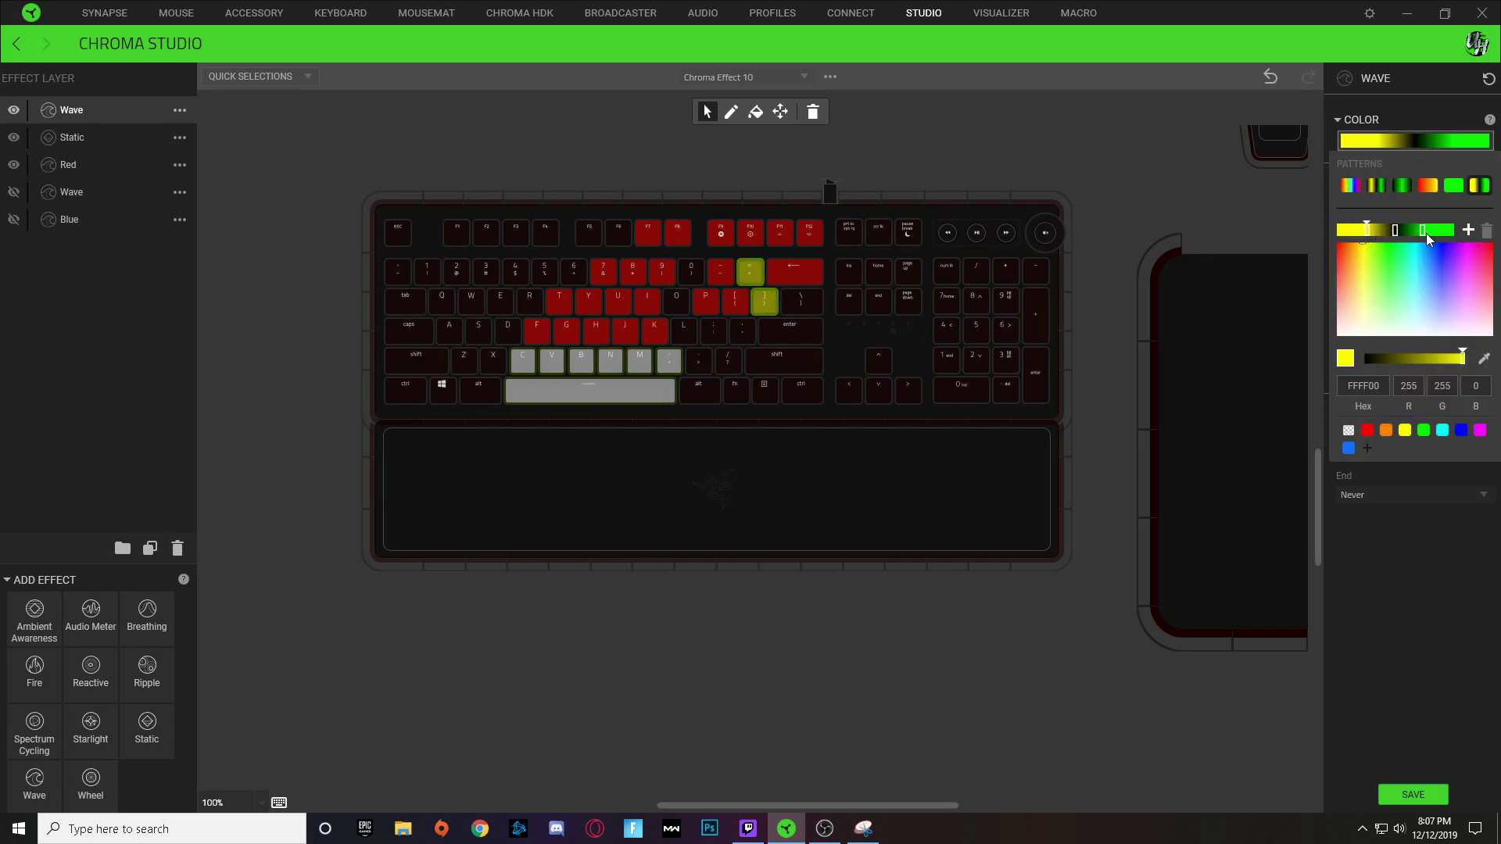
double_click(1367, 389)
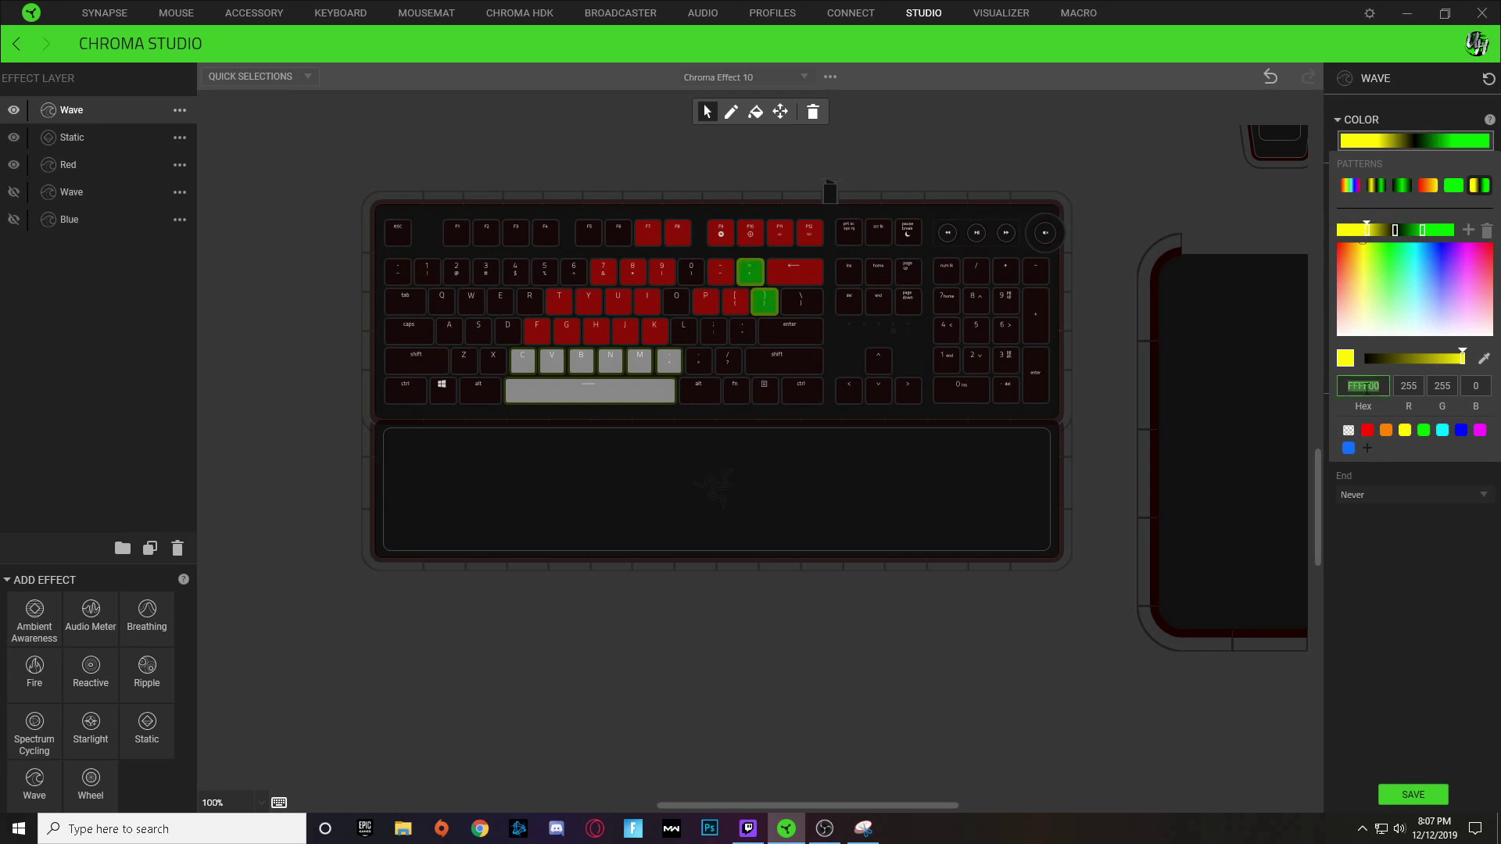
key("ctrl+v")
left_click(1424, 162)
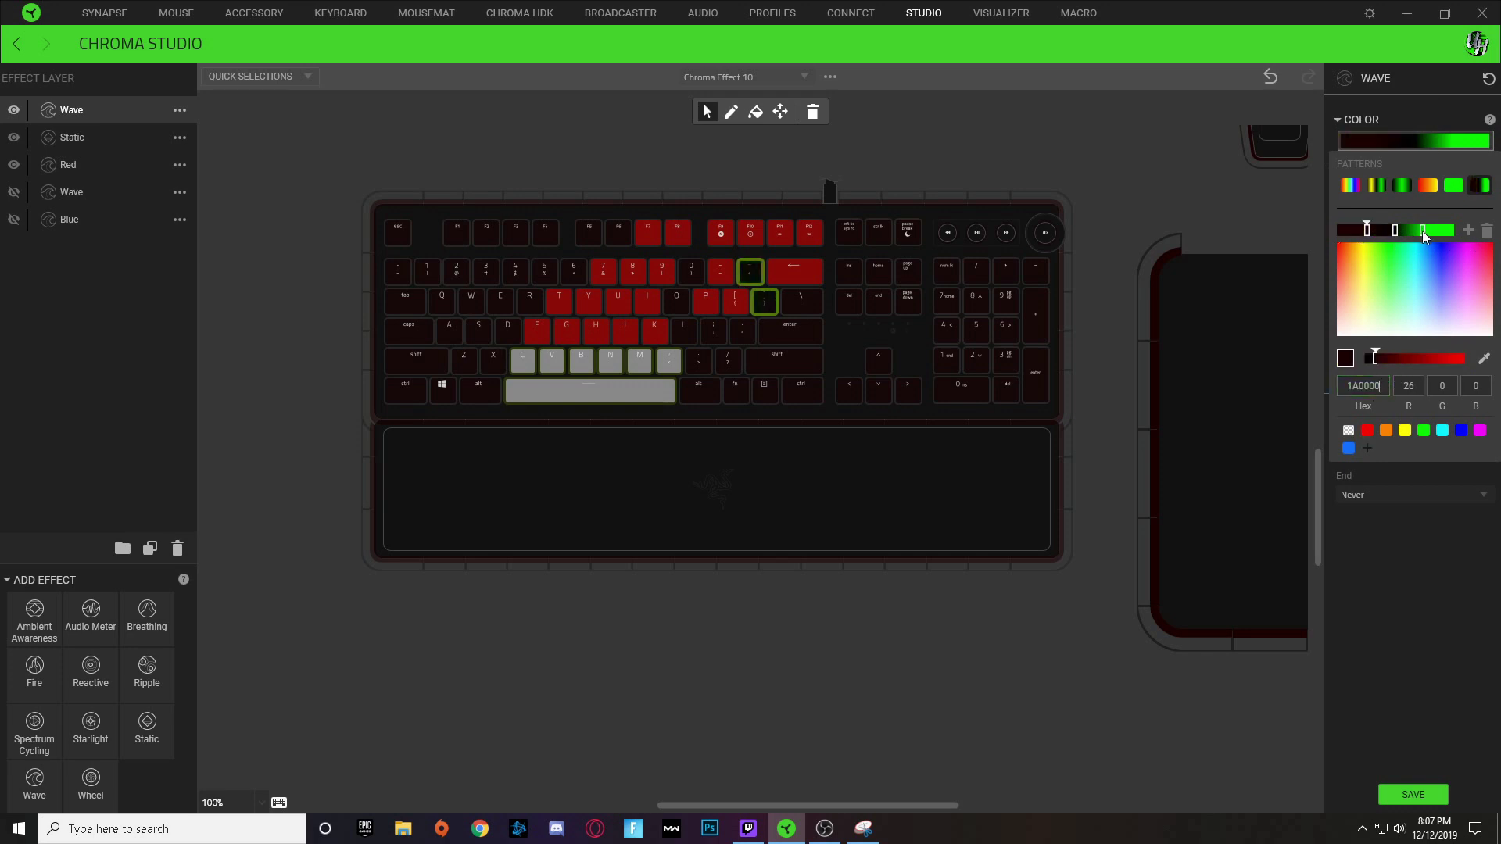
left_click(1423, 231)
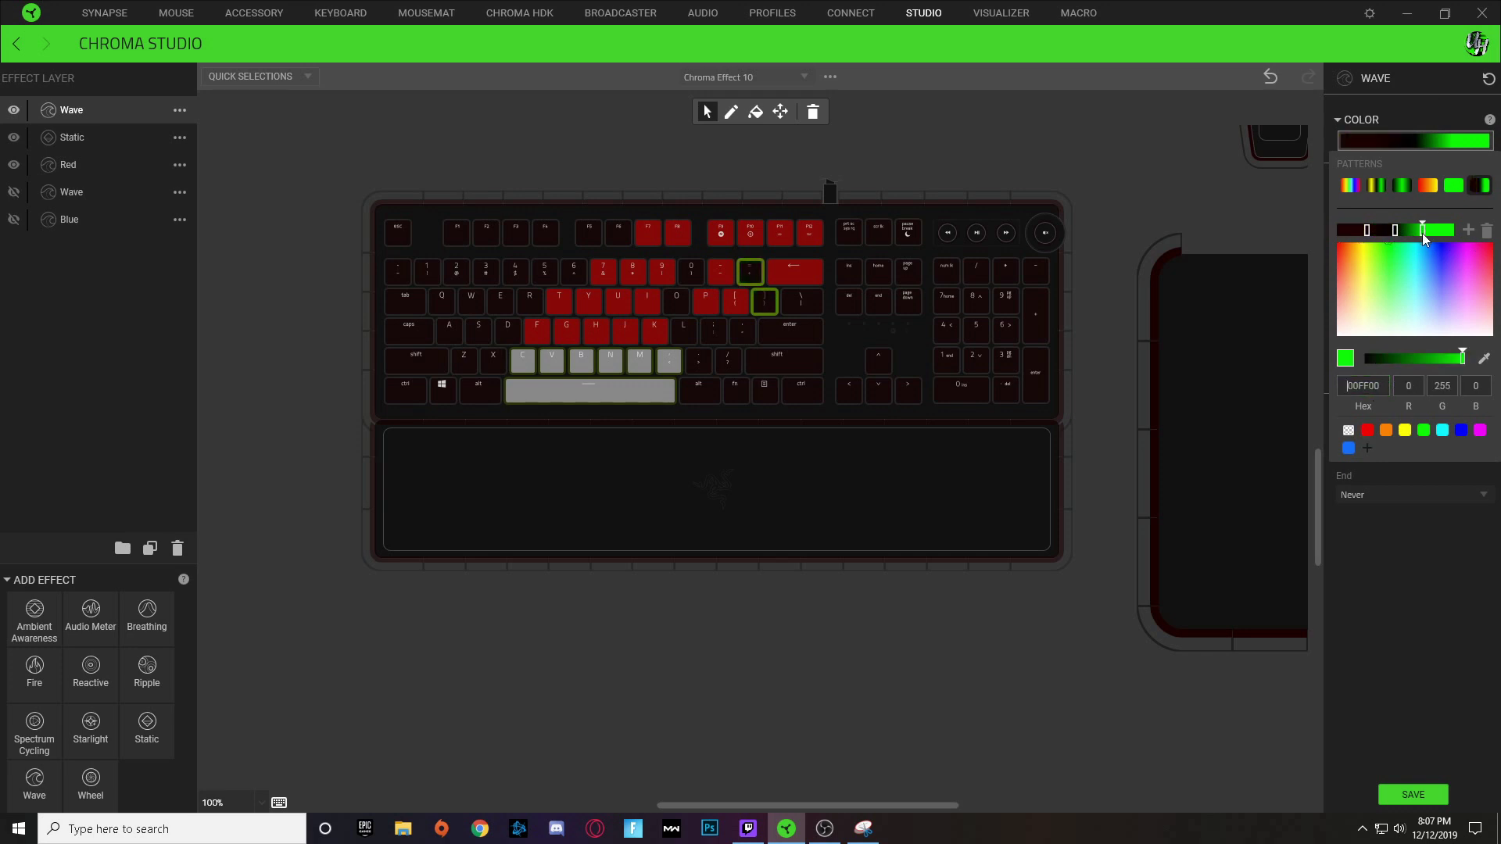
double_click(1363, 391)
key("ctrl+v")
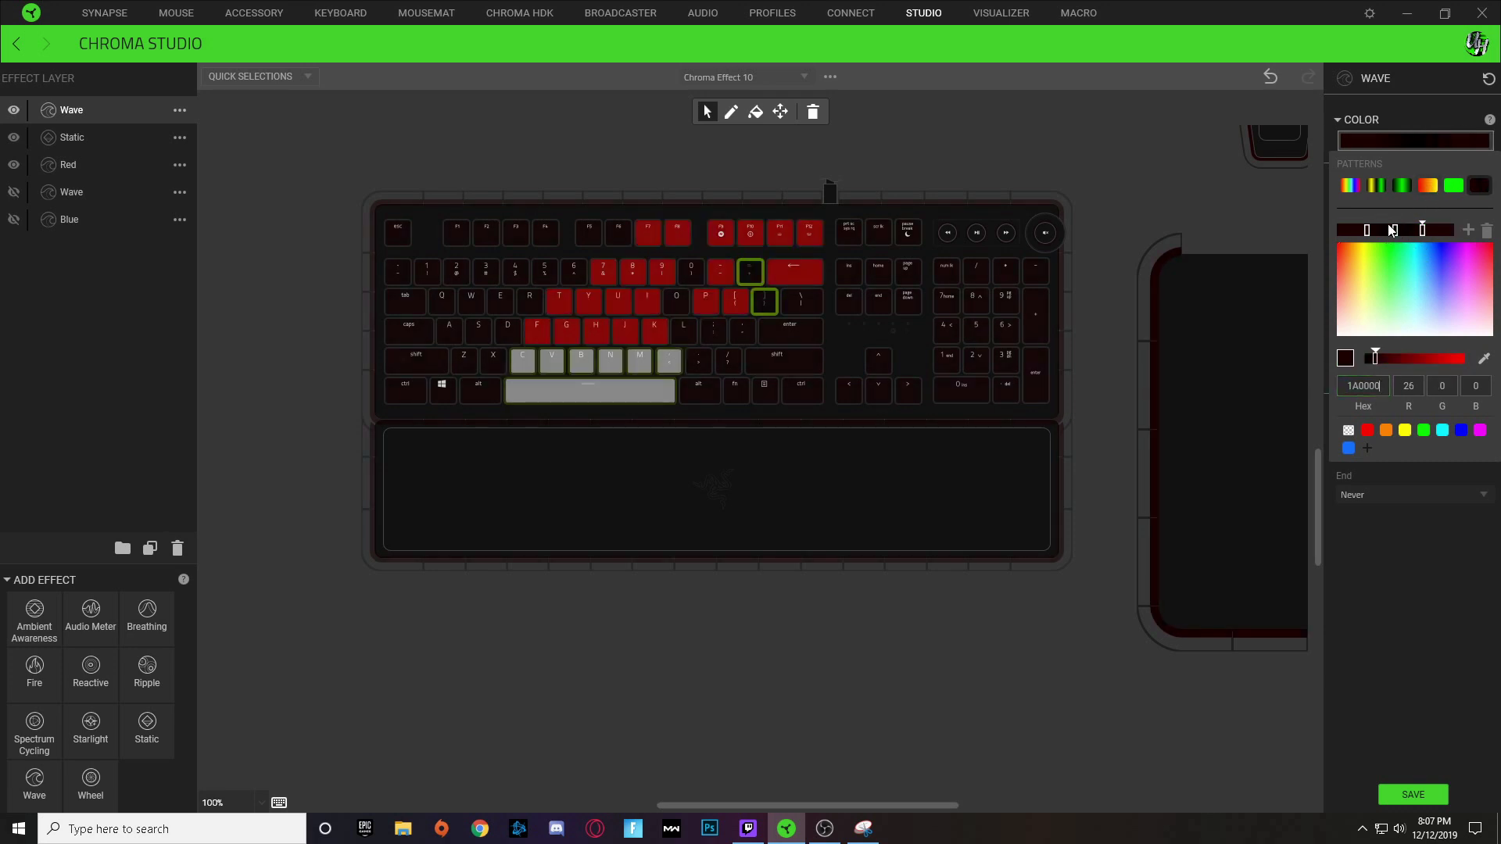
Step: Recolor the middle black stop white FFFFFF, then add another stop and position it to form a sharp-edged white band
left_click_drag(1397, 231, 1364, 237)
double_click(1362, 386)
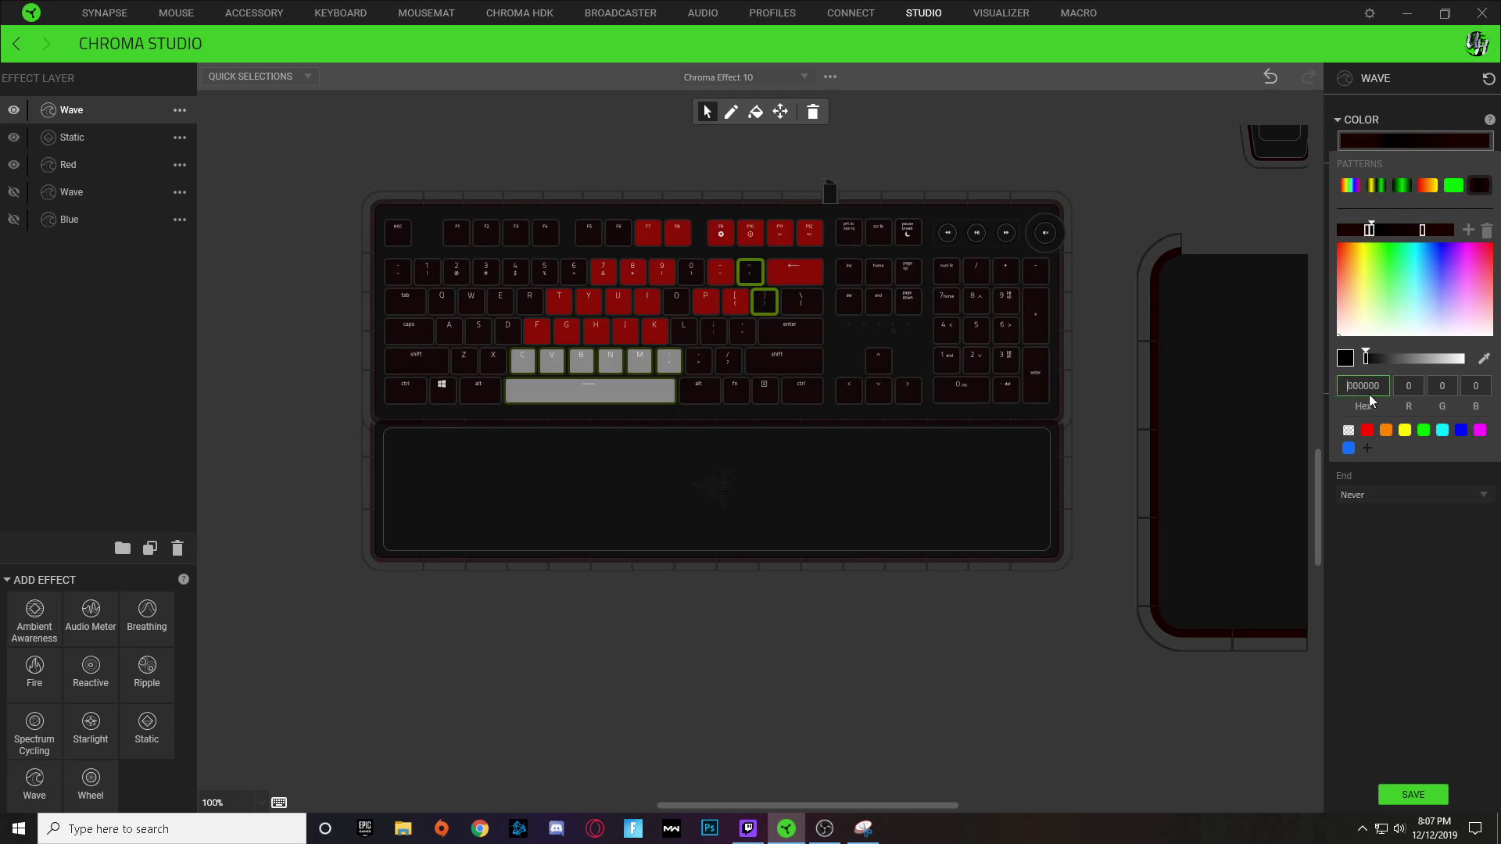
type("ffffff")
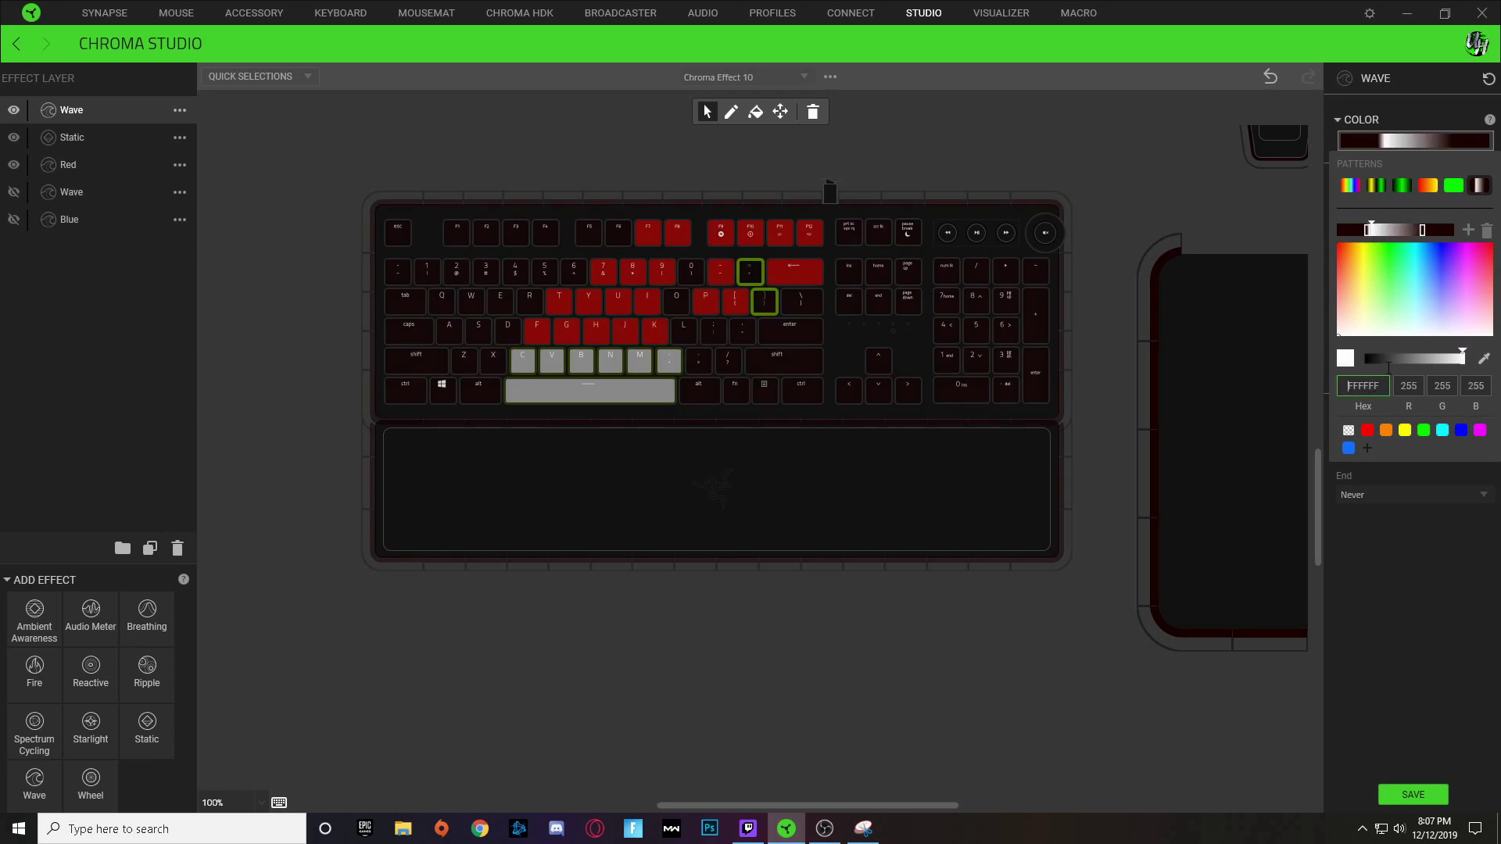
left_click(1472, 229)
left_click_drag(1395, 231, 1419, 235)
left_click(1326, 374)
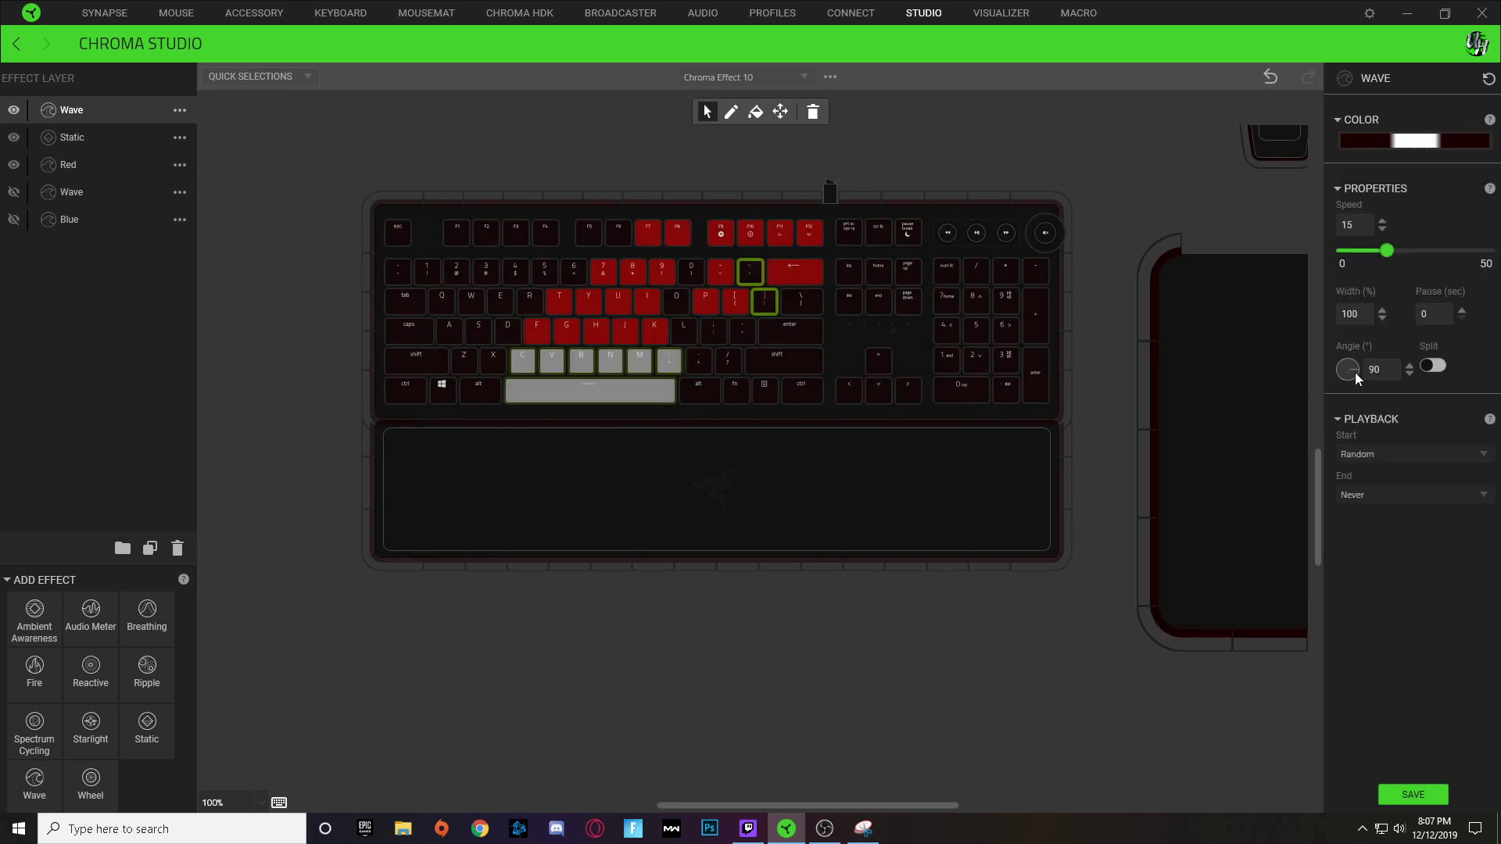
Step: Set the wave on the = and ] keys to an angle of 180 degrees and a speed of 5
left_click_drag(1355, 398, 1348, 410)
double_click(1390, 370)
Step: Change the first dark stop of the ] key's wave to hex 1A0001 and save the effect
left_click(768, 303)
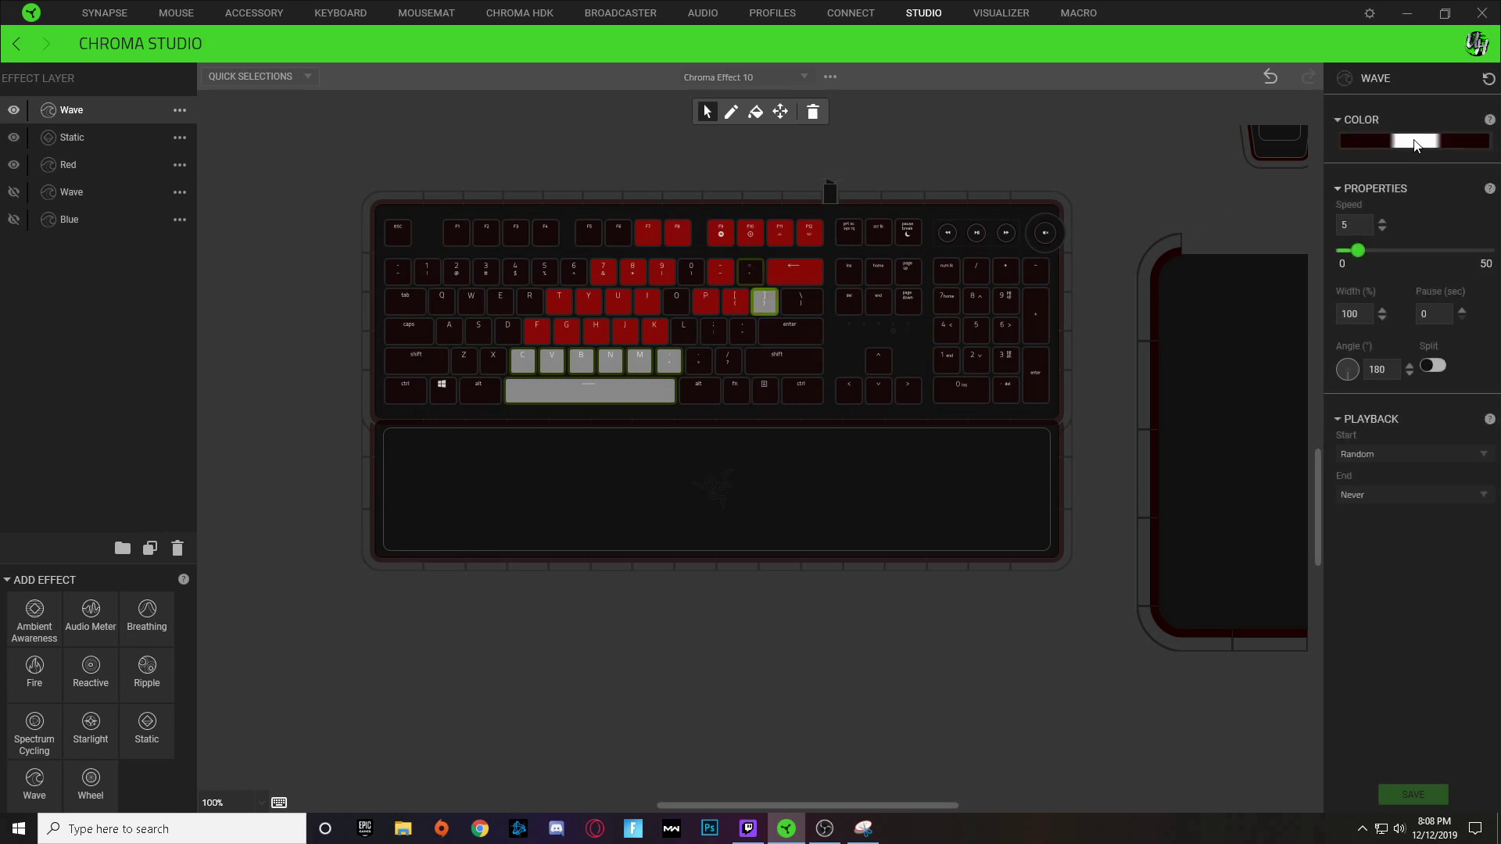
left_click(1415, 145)
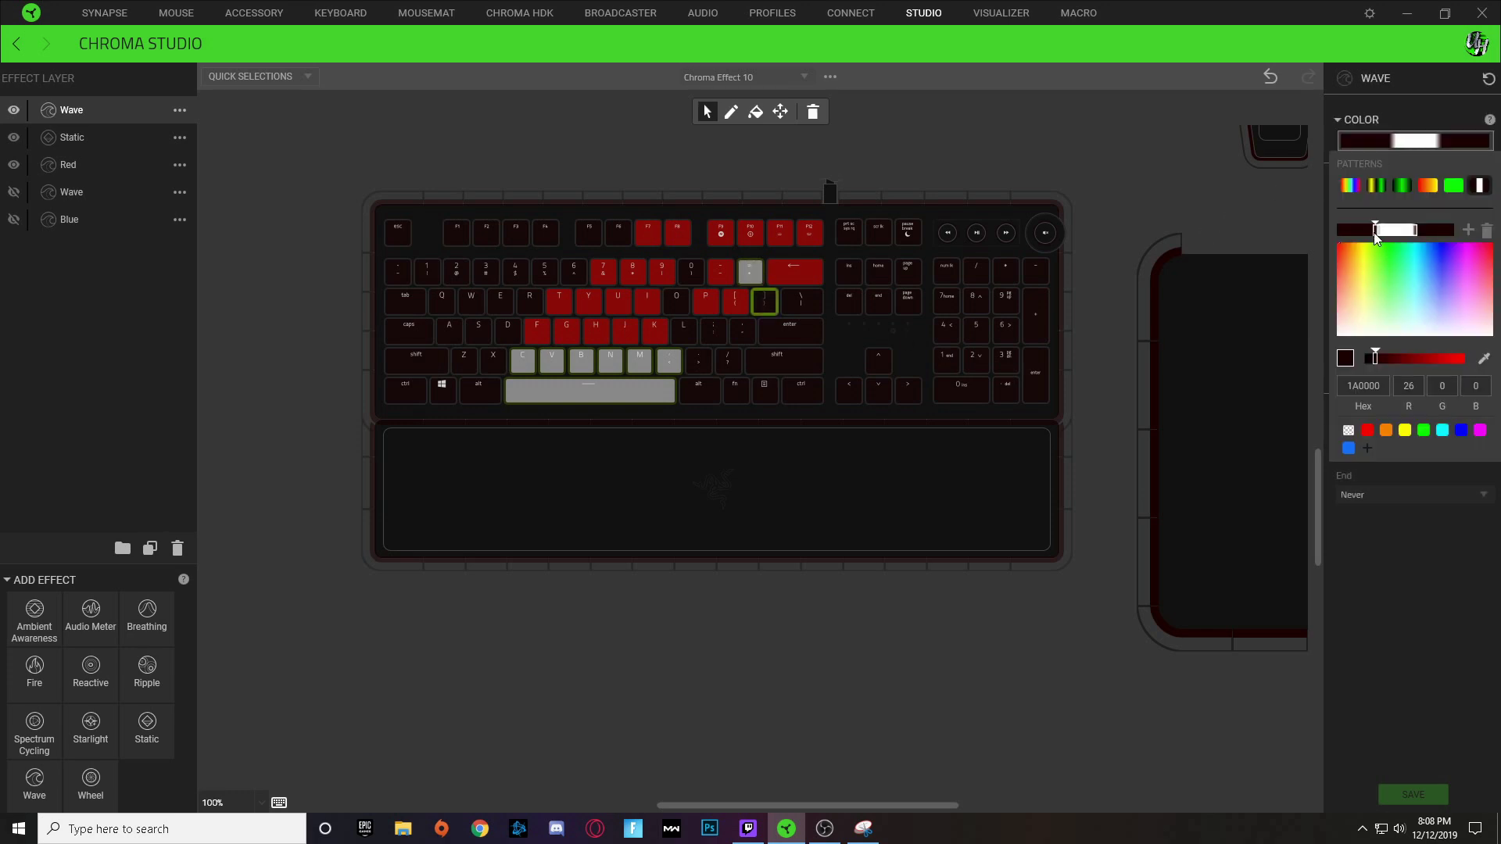
left_click(1384, 385)
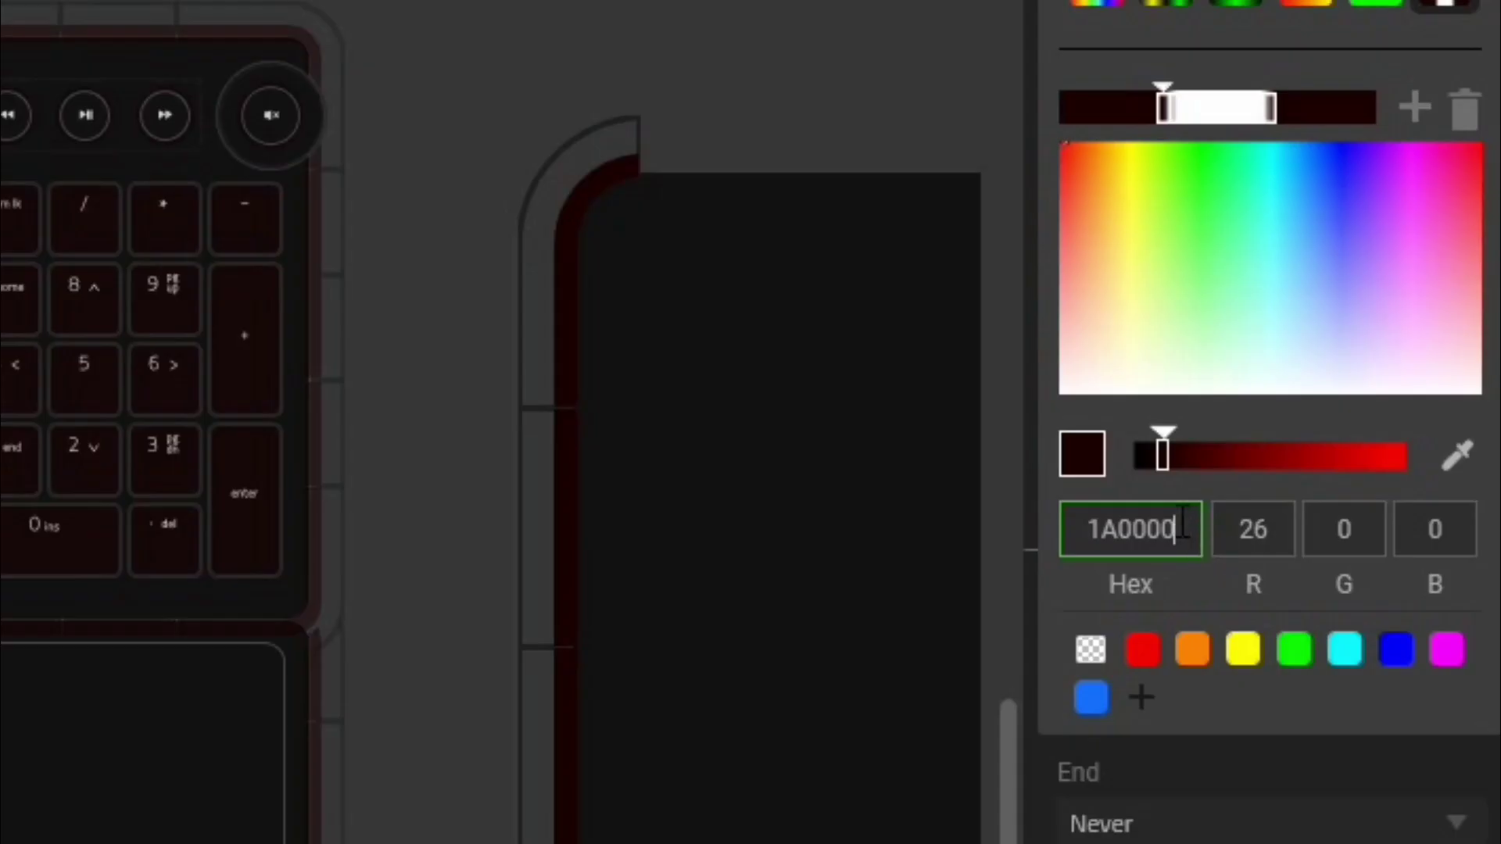
key("BackSpace")
type("1")
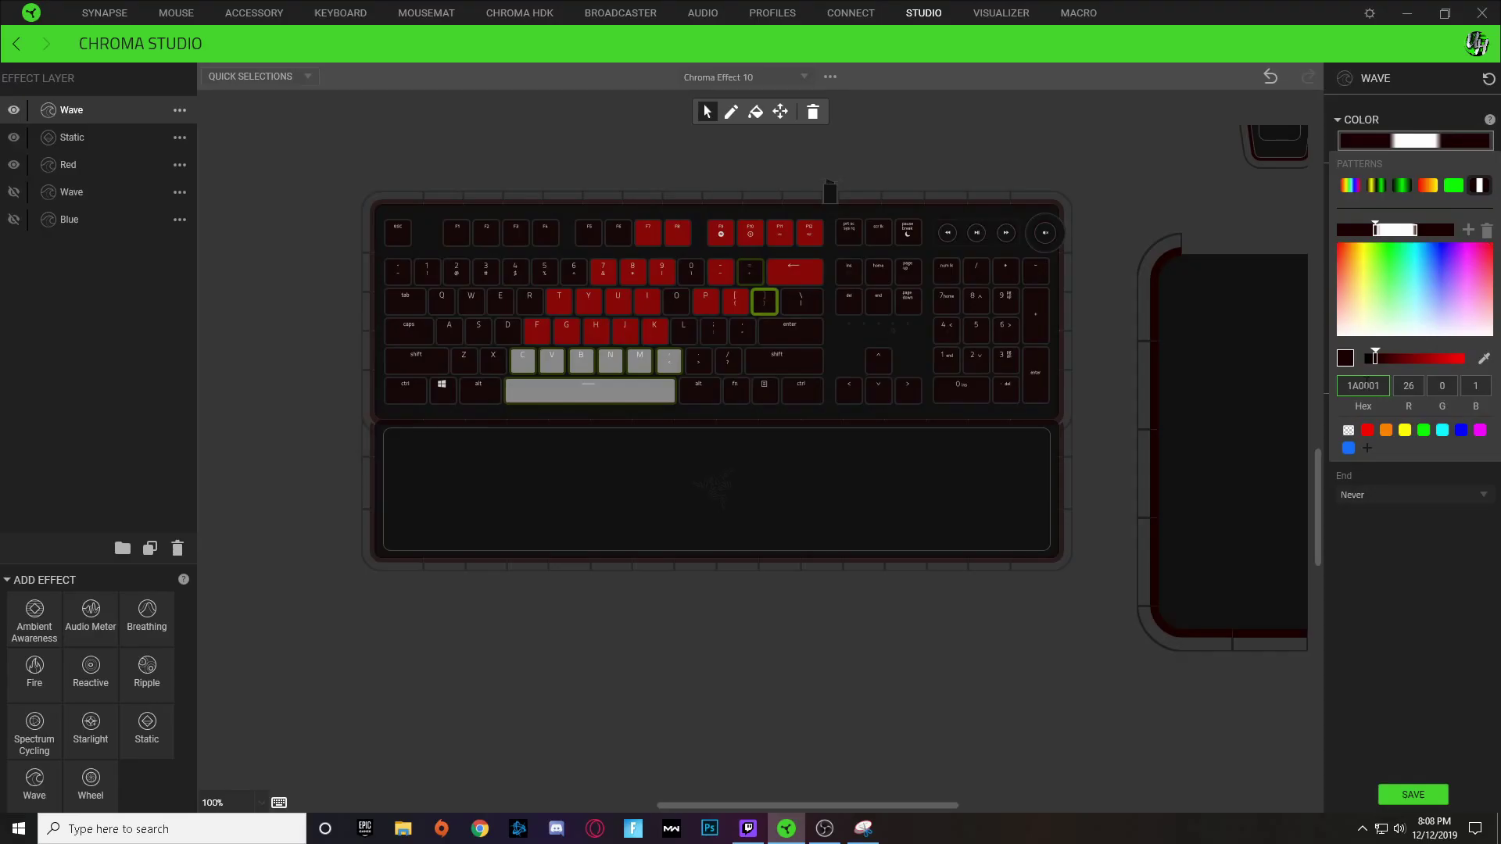
left_click(505, 432)
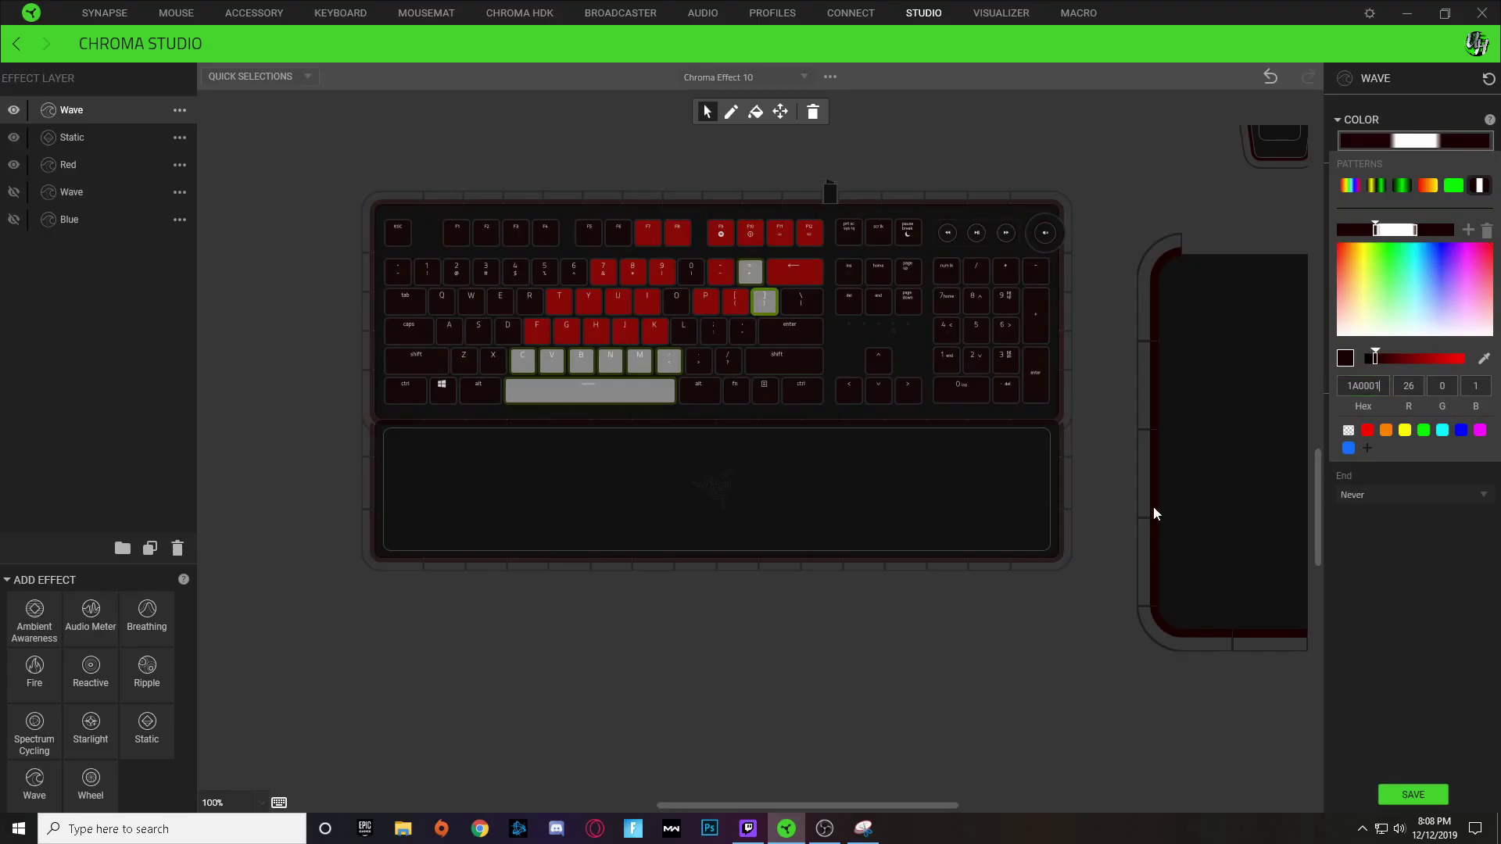
left_click(1428, 788)
left_click(1426, 791)
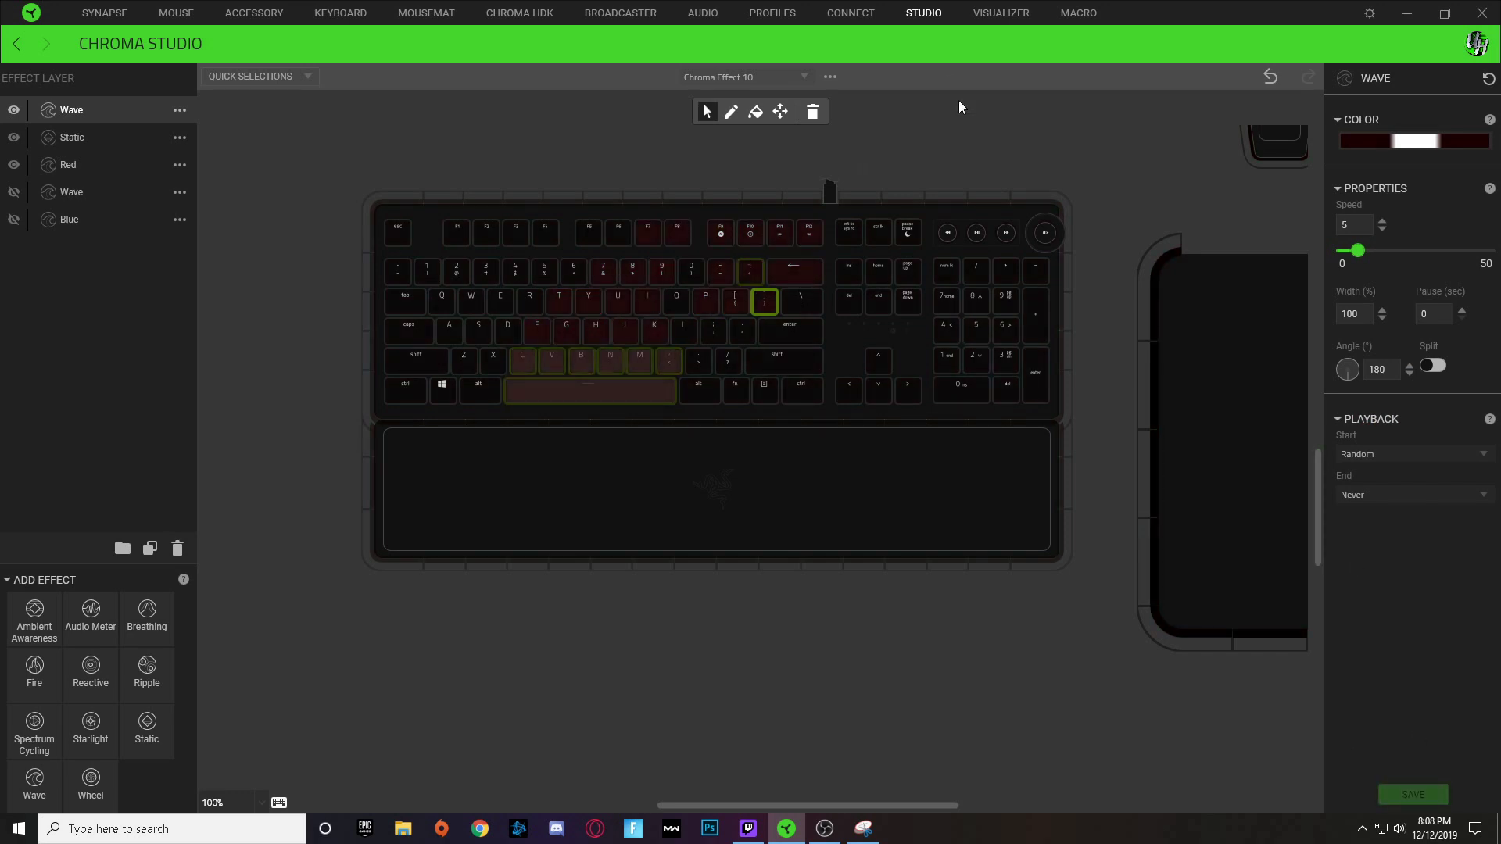
Step: Add the [ key to the top Wave layer and shift its white band toward the start of the gradient
left_click(737, 305)
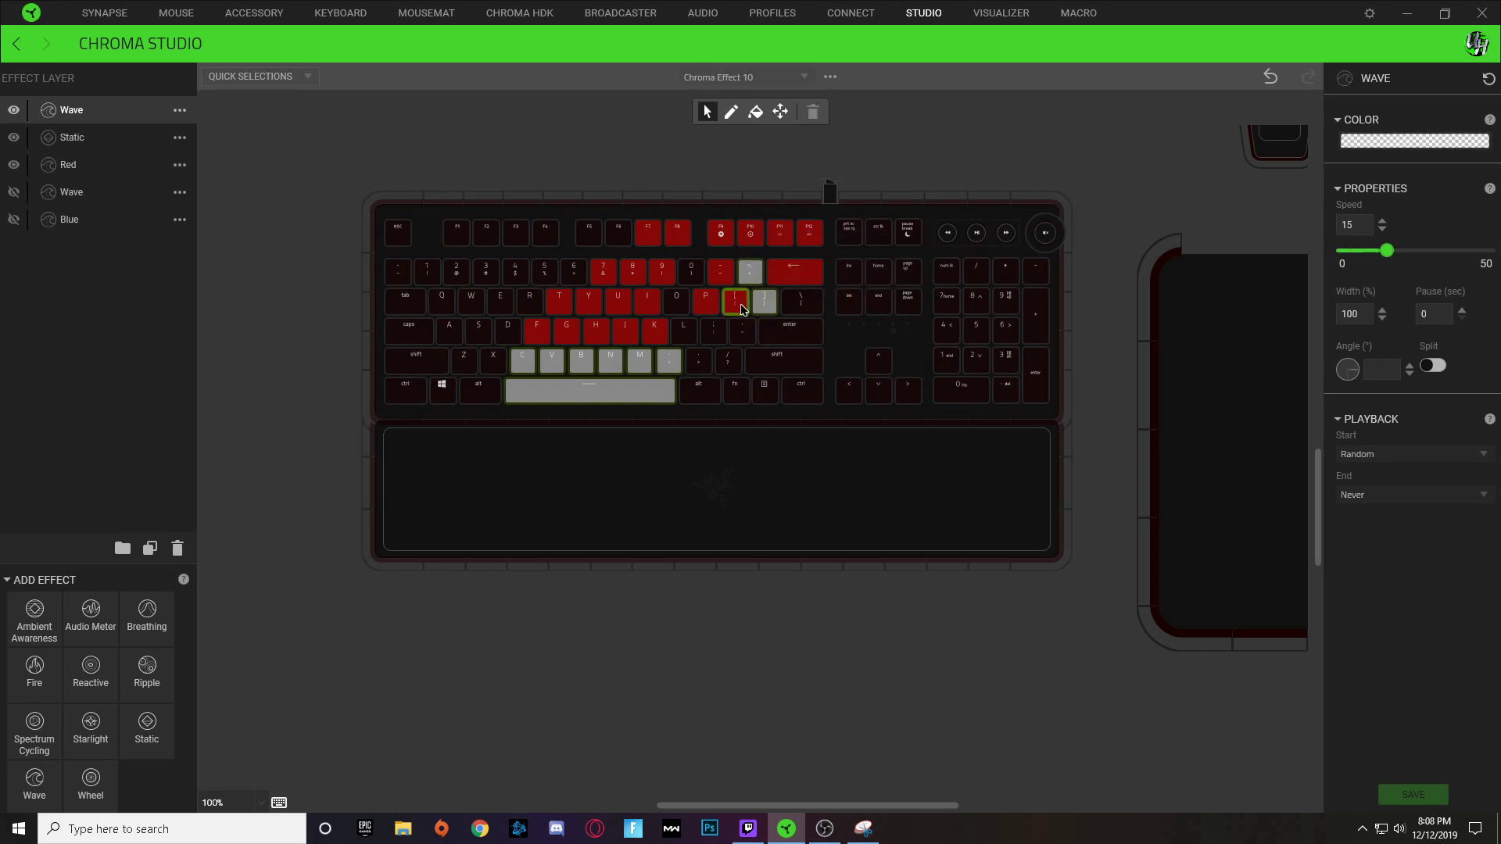
left_click(742, 309)
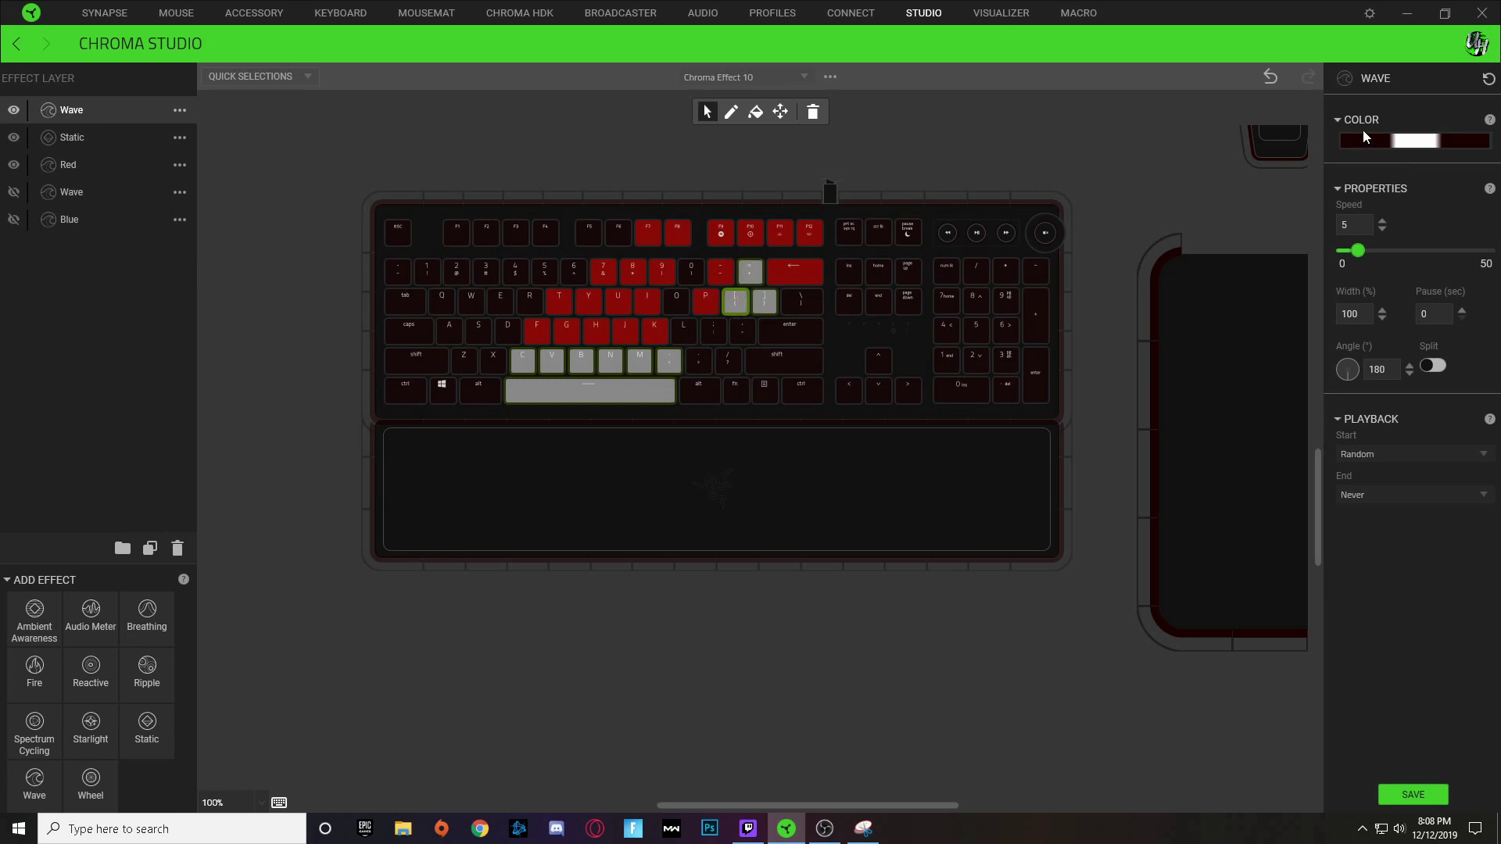
left_click(1365, 139)
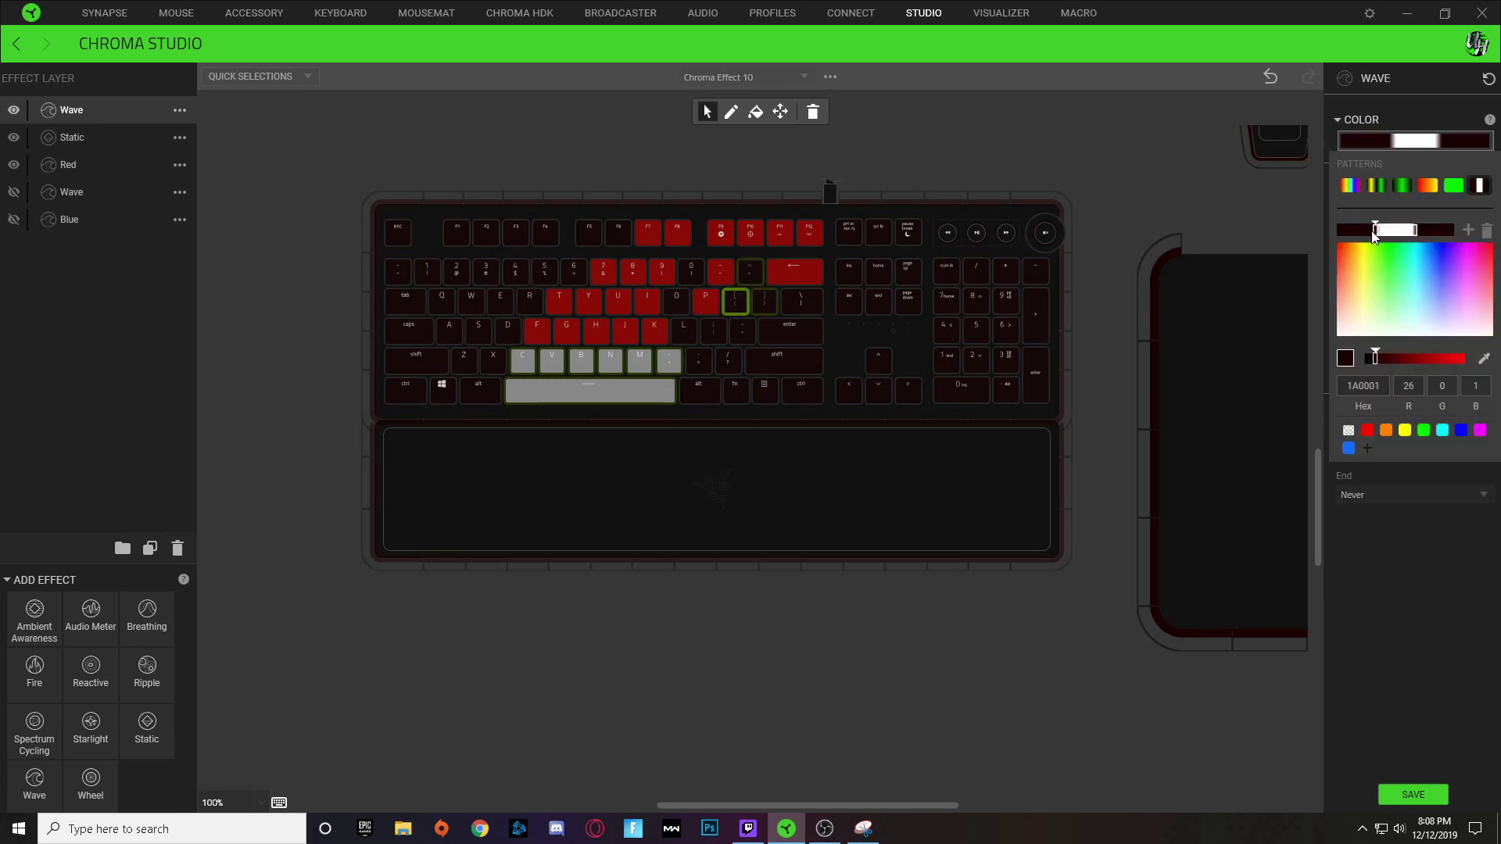
left_click_drag(1374, 230, 1344, 230)
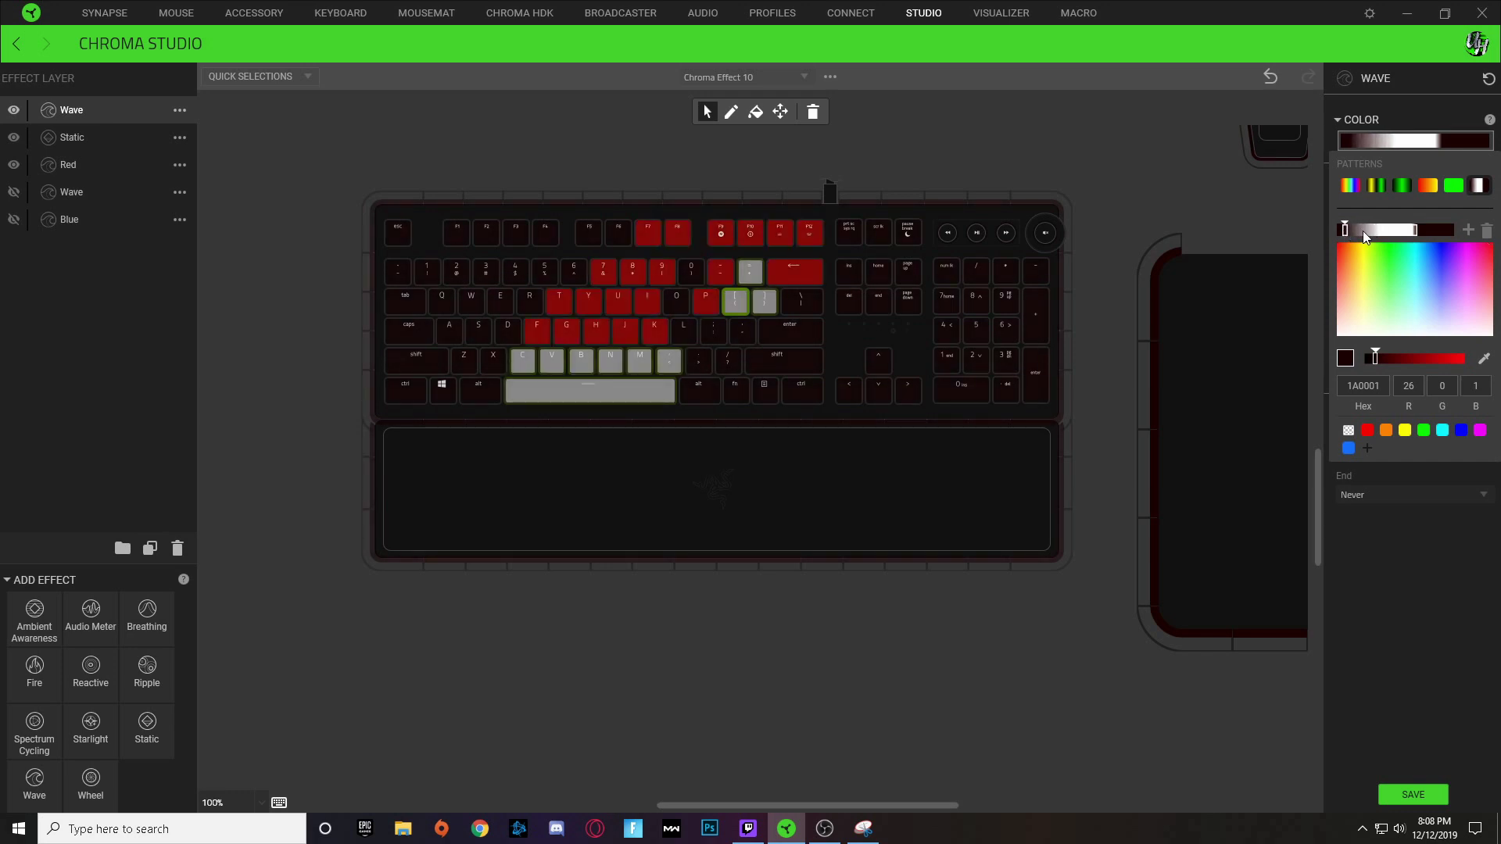
mouse_move(1380, 231)
left_mouse_down()
mouse_move(1350, 230)
mouse_move(1409, 231)
mouse_move(1382, 232)
left_mouse_up()
left_click(1053, 148)
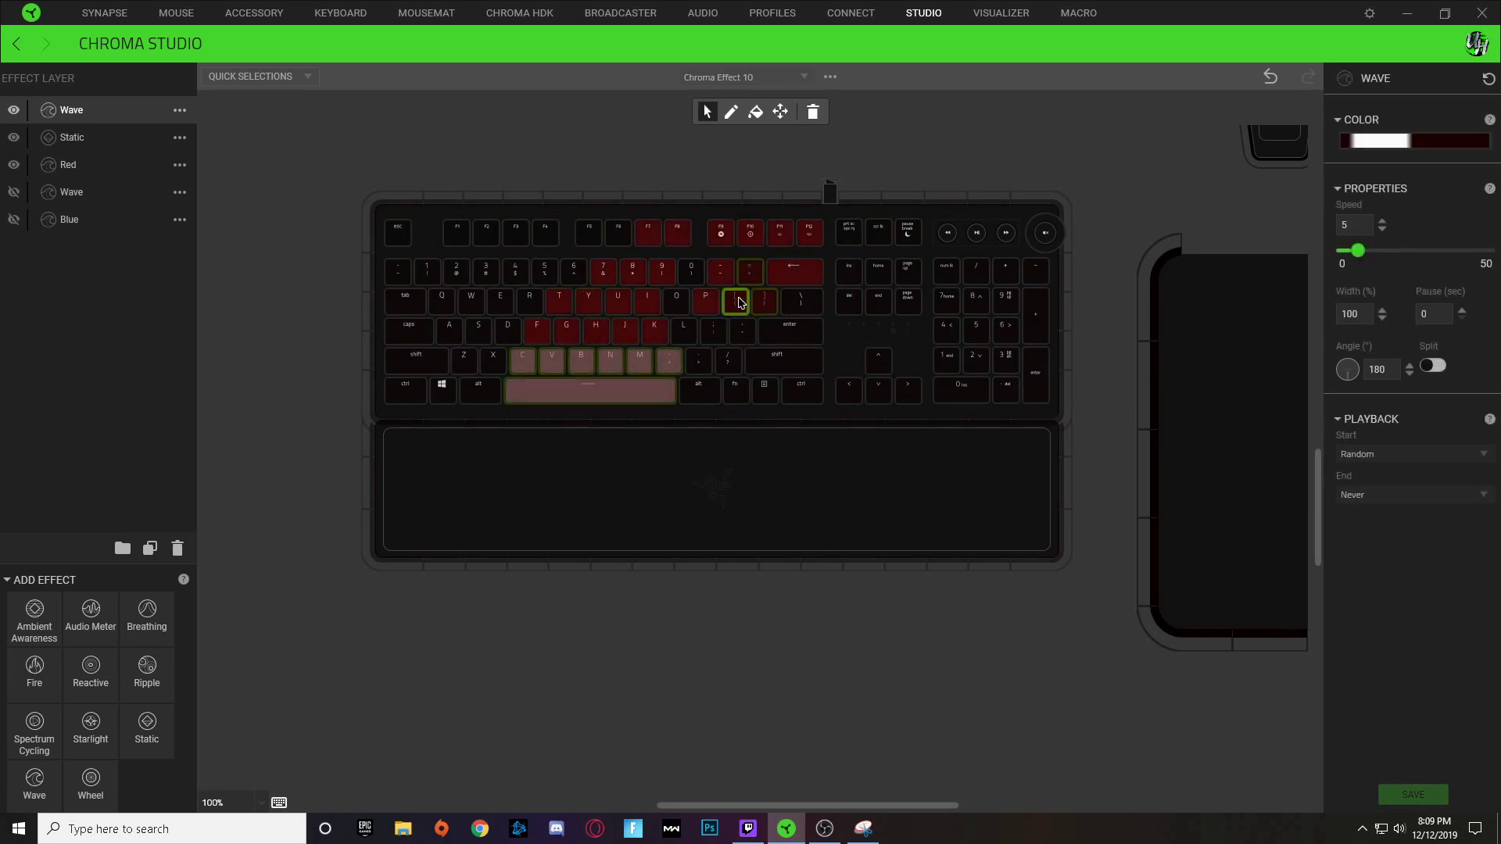
Step: Add the P key to the top Wave layer and adjust the leading edge of its white band
left_click(709, 304)
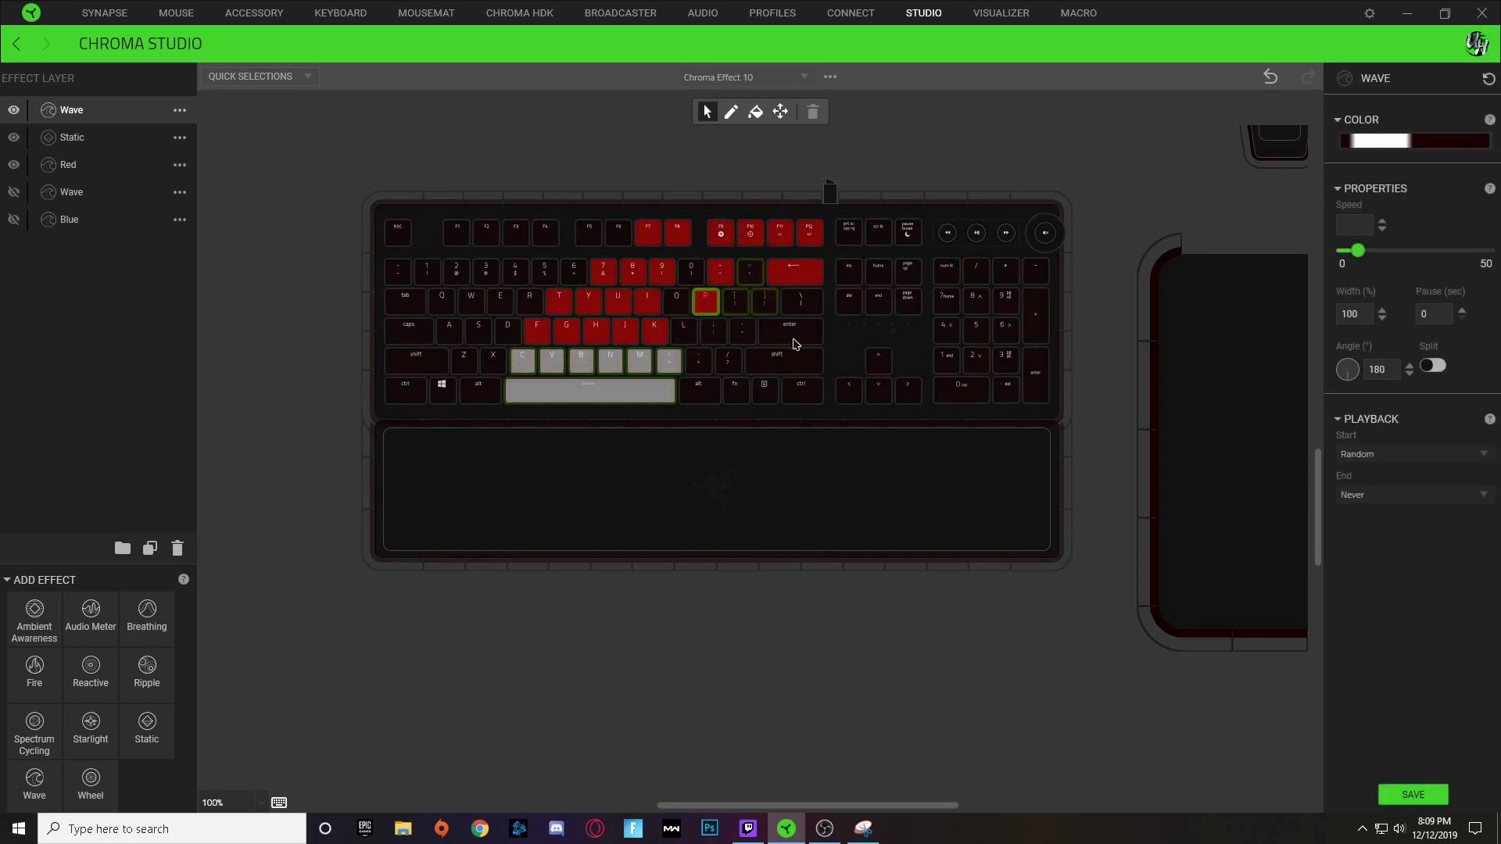
left_click(1403, 145)
mouse_move(1351, 234)
left_mouse_down()
mouse_move(1388, 230)
mouse_move(1351, 232)
left_mouse_up()
Step: Delete the dark red starting stop from the = key's wave so its gradient begins with white
left_click(749, 271)
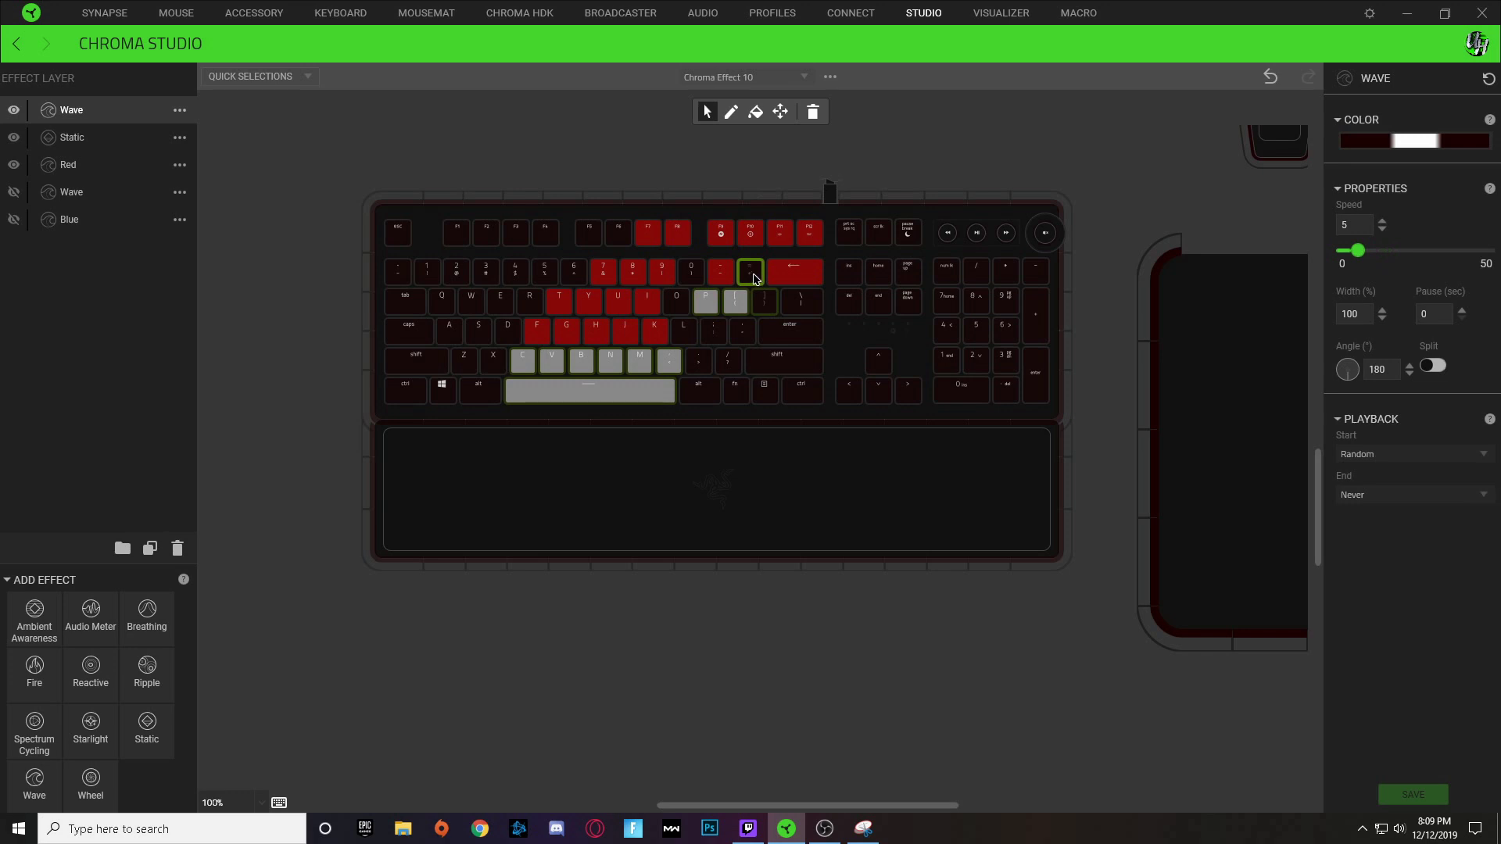
left_click(1408, 141)
left_click_drag(1376, 233, 1328, 227)
left_click(1338, 232)
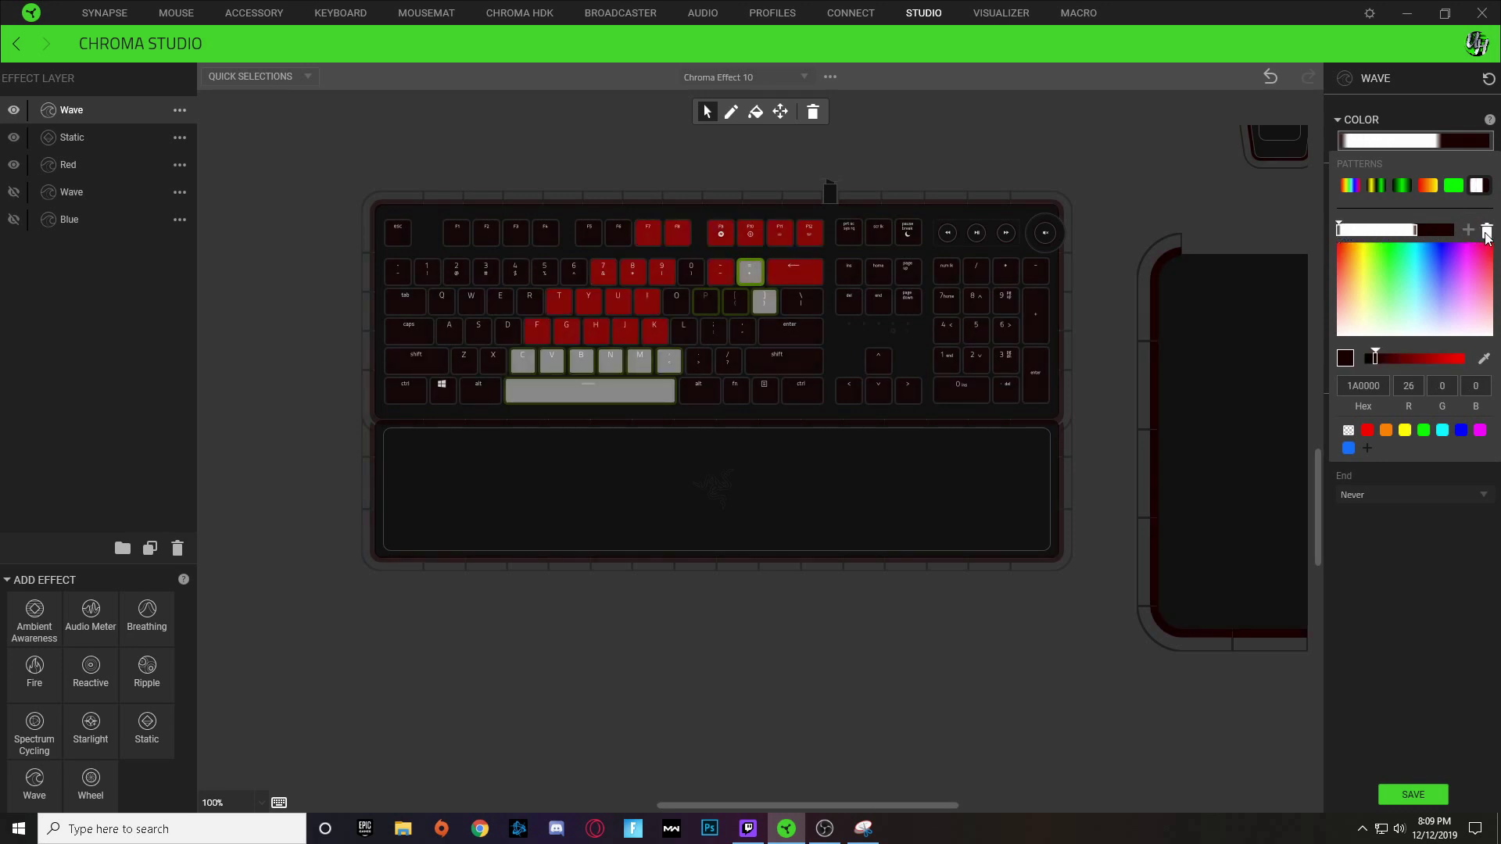
left_click(1487, 232)
left_click(1345, 232)
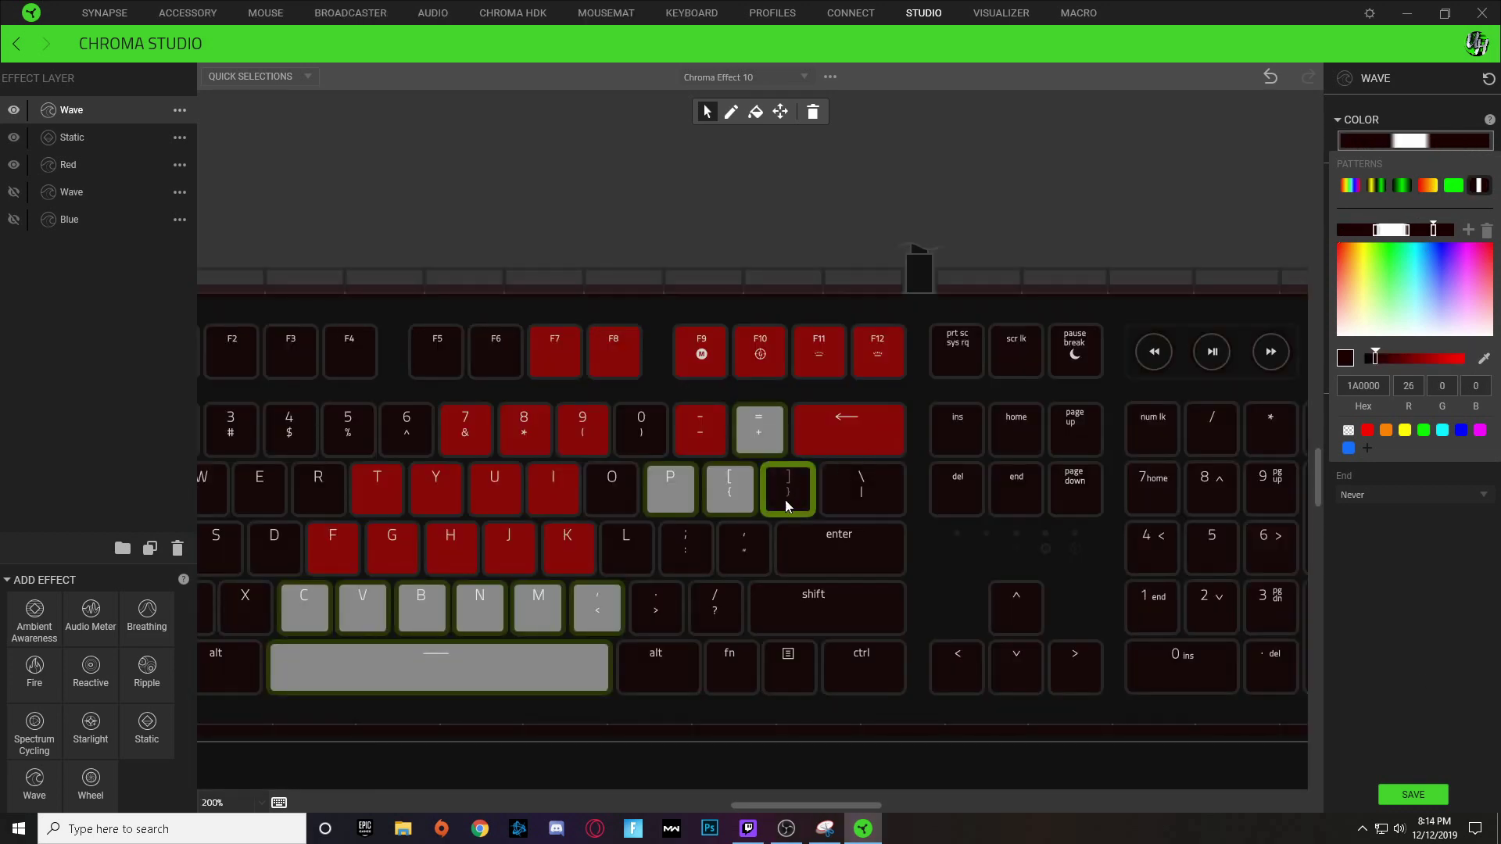
Step: Add a white FFFFFF stop near the end of the ] key's gradient and place the dark red stop right beside it
left_click(784, 501)
left_click(1443, 142)
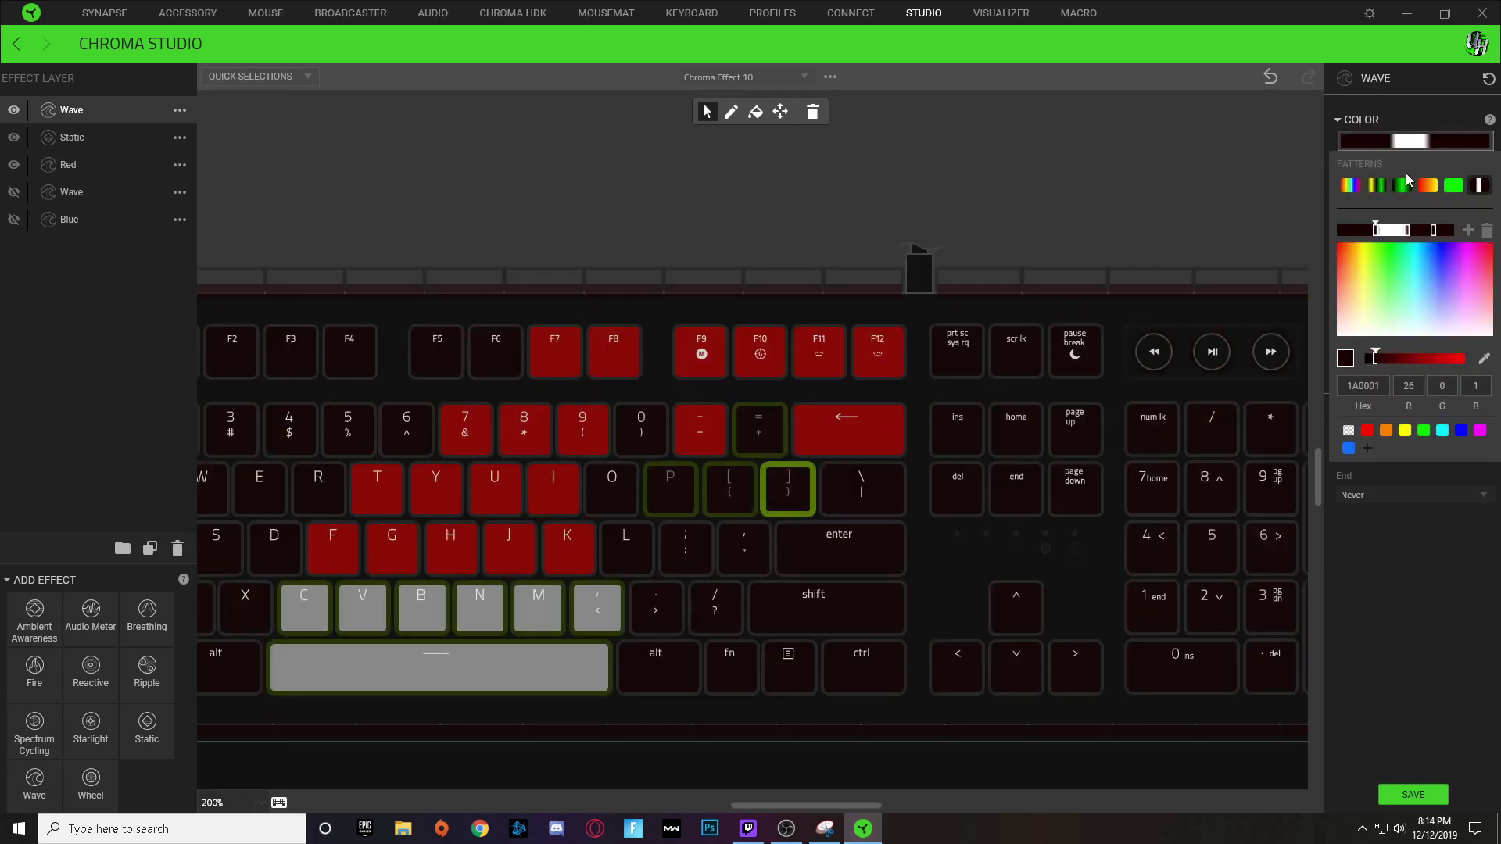
left_click(1408, 232)
left_click_drag(1434, 232, 1424, 235)
left_click(1469, 231)
left_click(1374, 386)
type("FFFFFF")
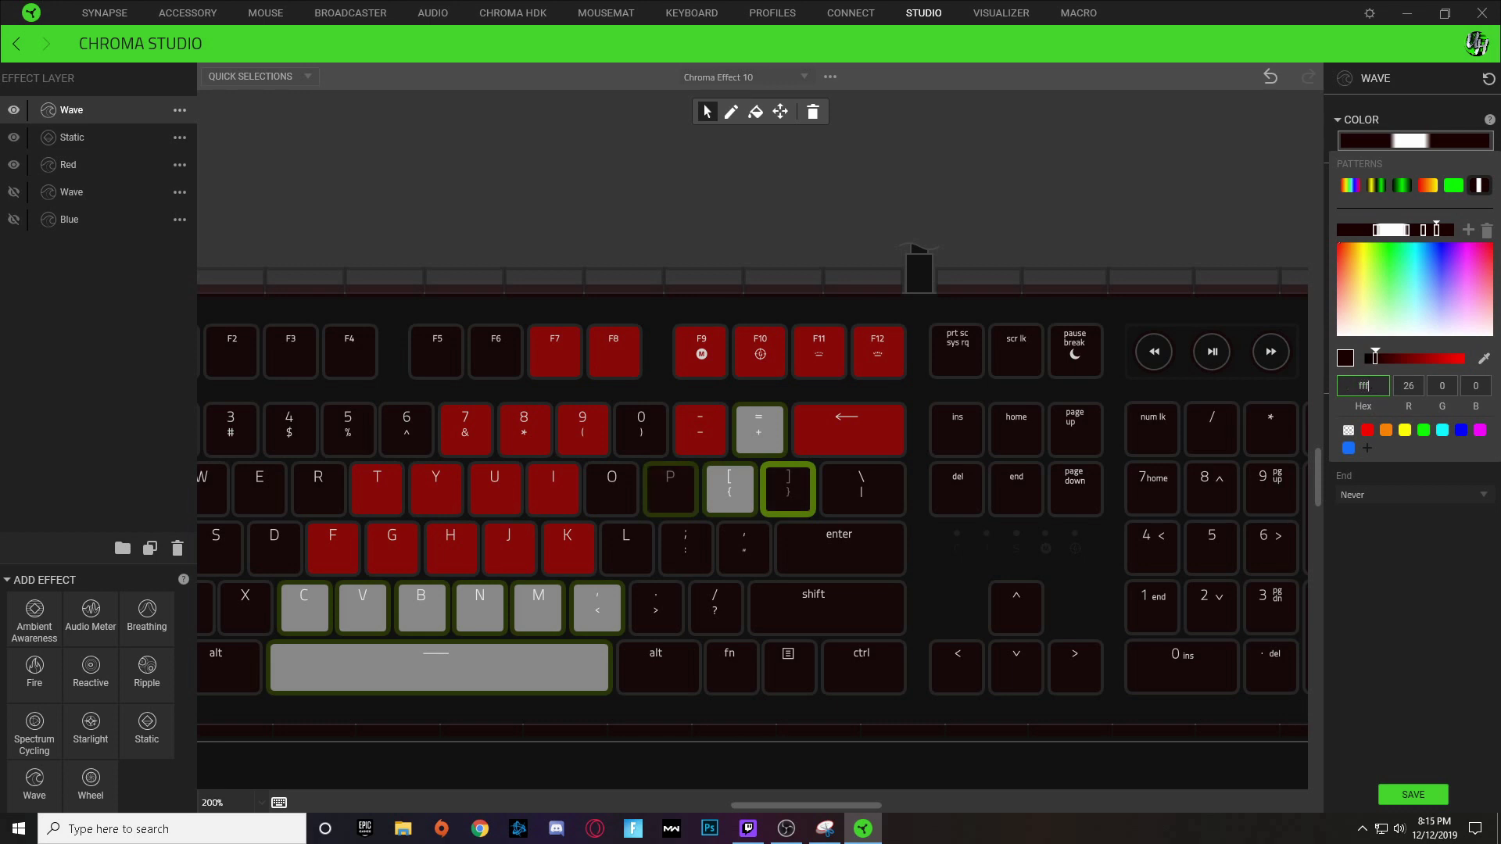
key("Return")
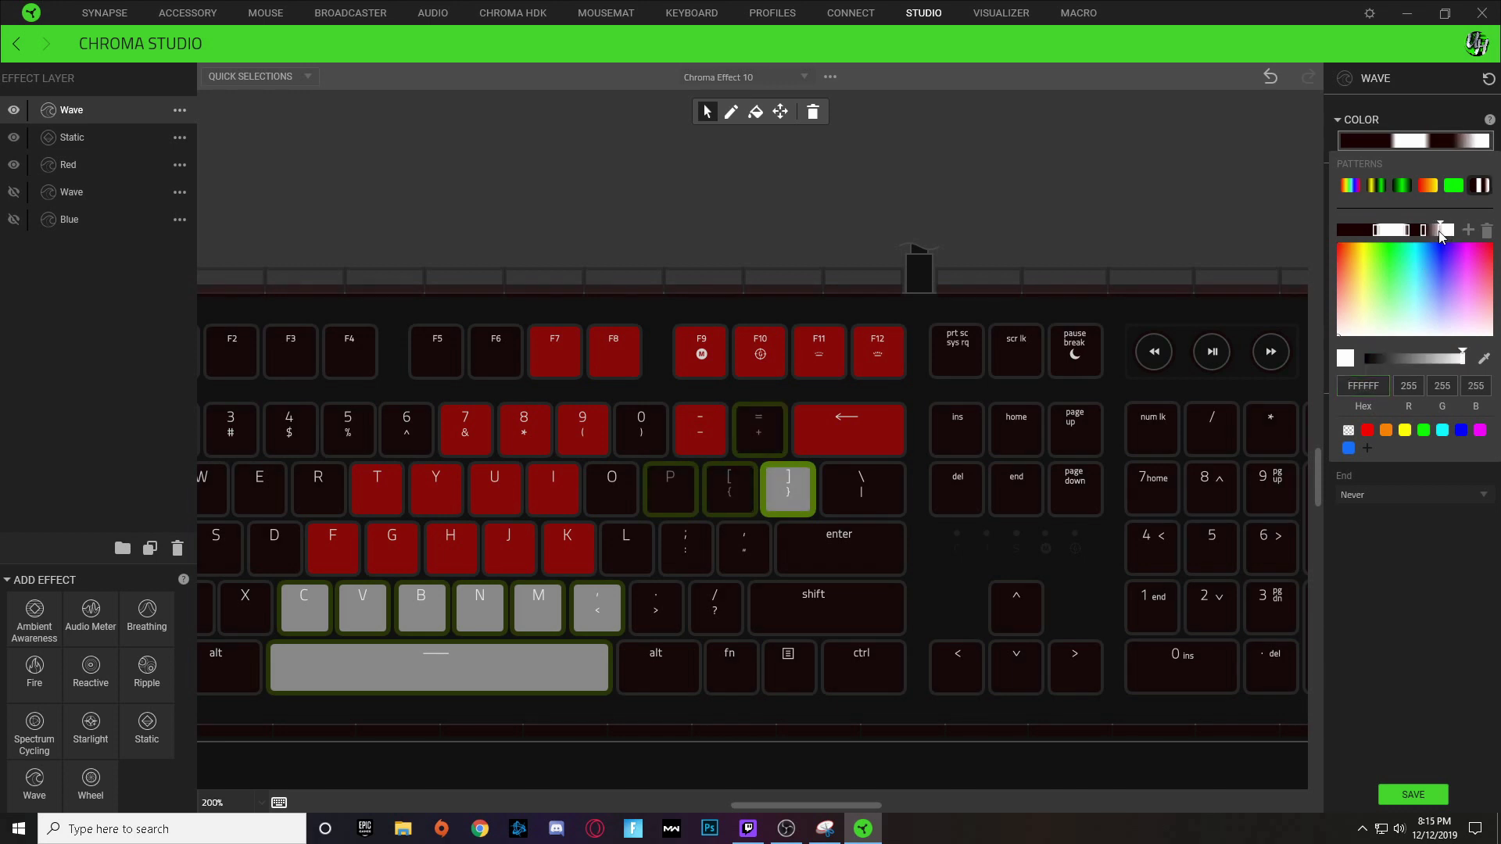
left_click(1439, 232)
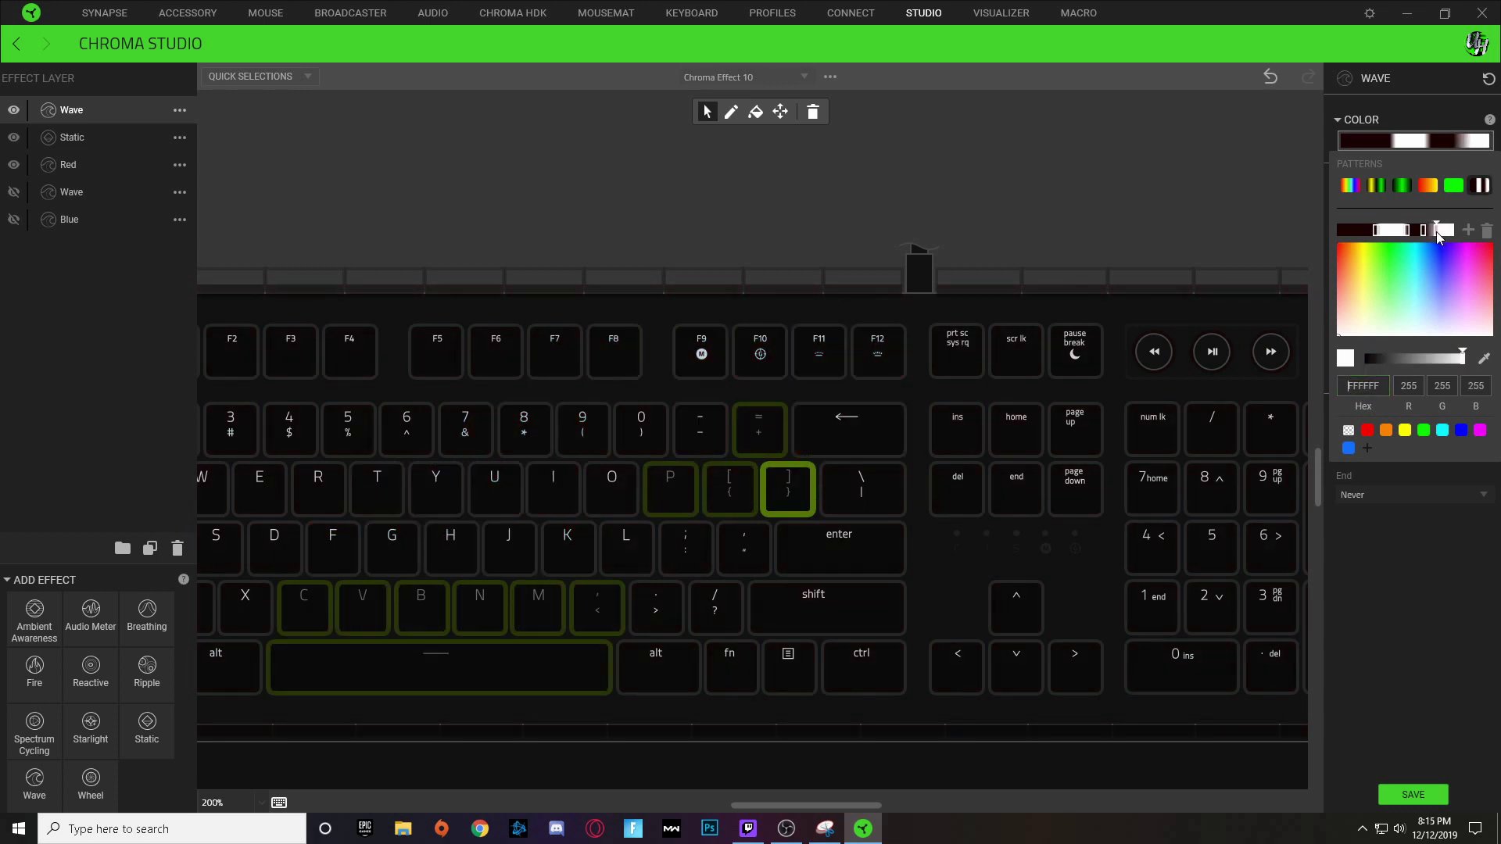
left_click_drag(1423, 231, 1432, 232)
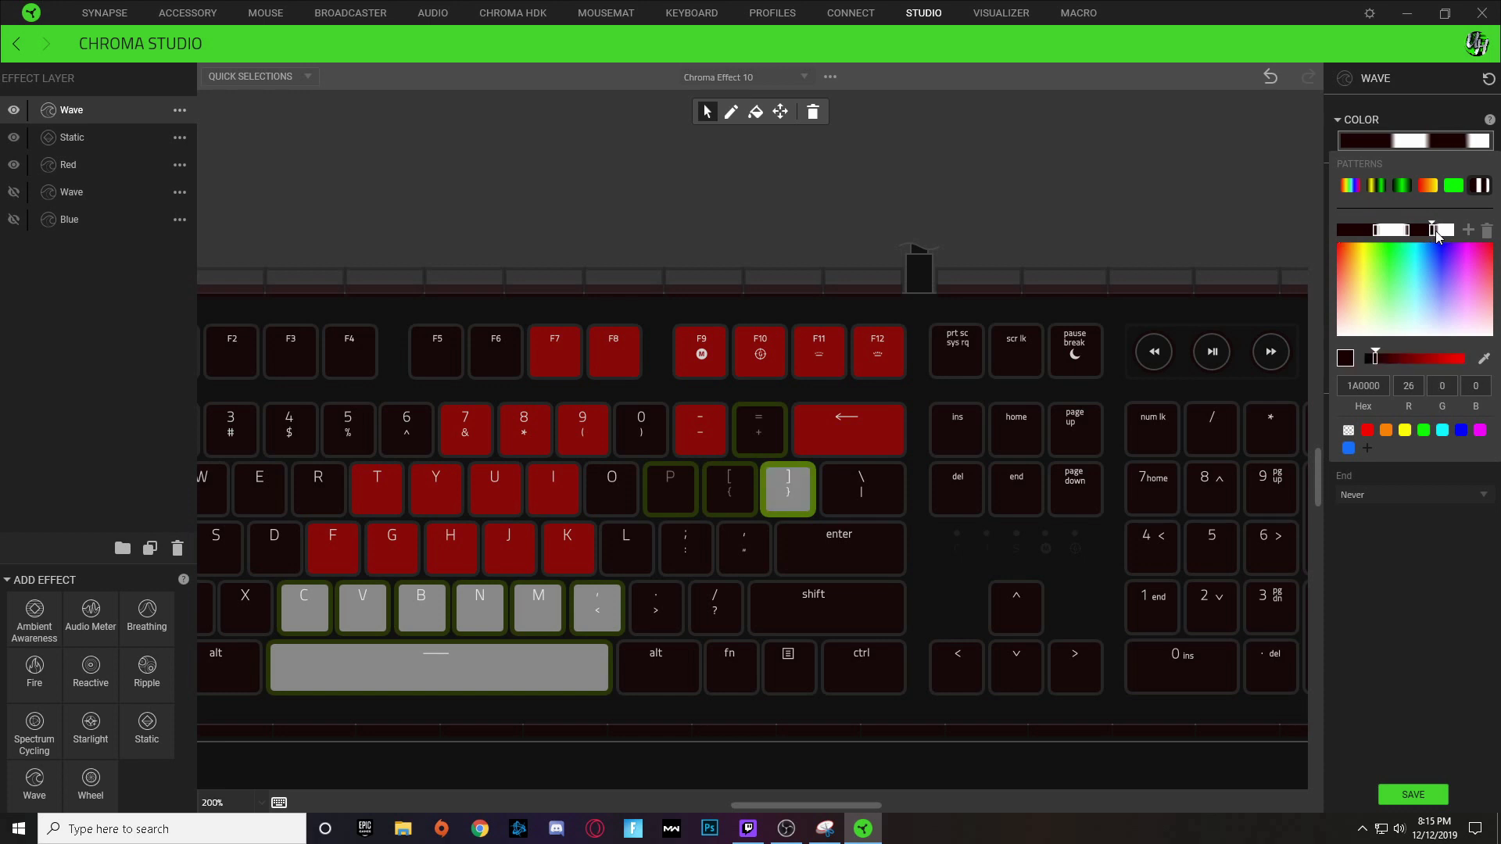
Step: Shift the trailing edge of the = key's opening white band slightly earlier in its wave gradient
left_click(779, 431)
left_click(1481, 144)
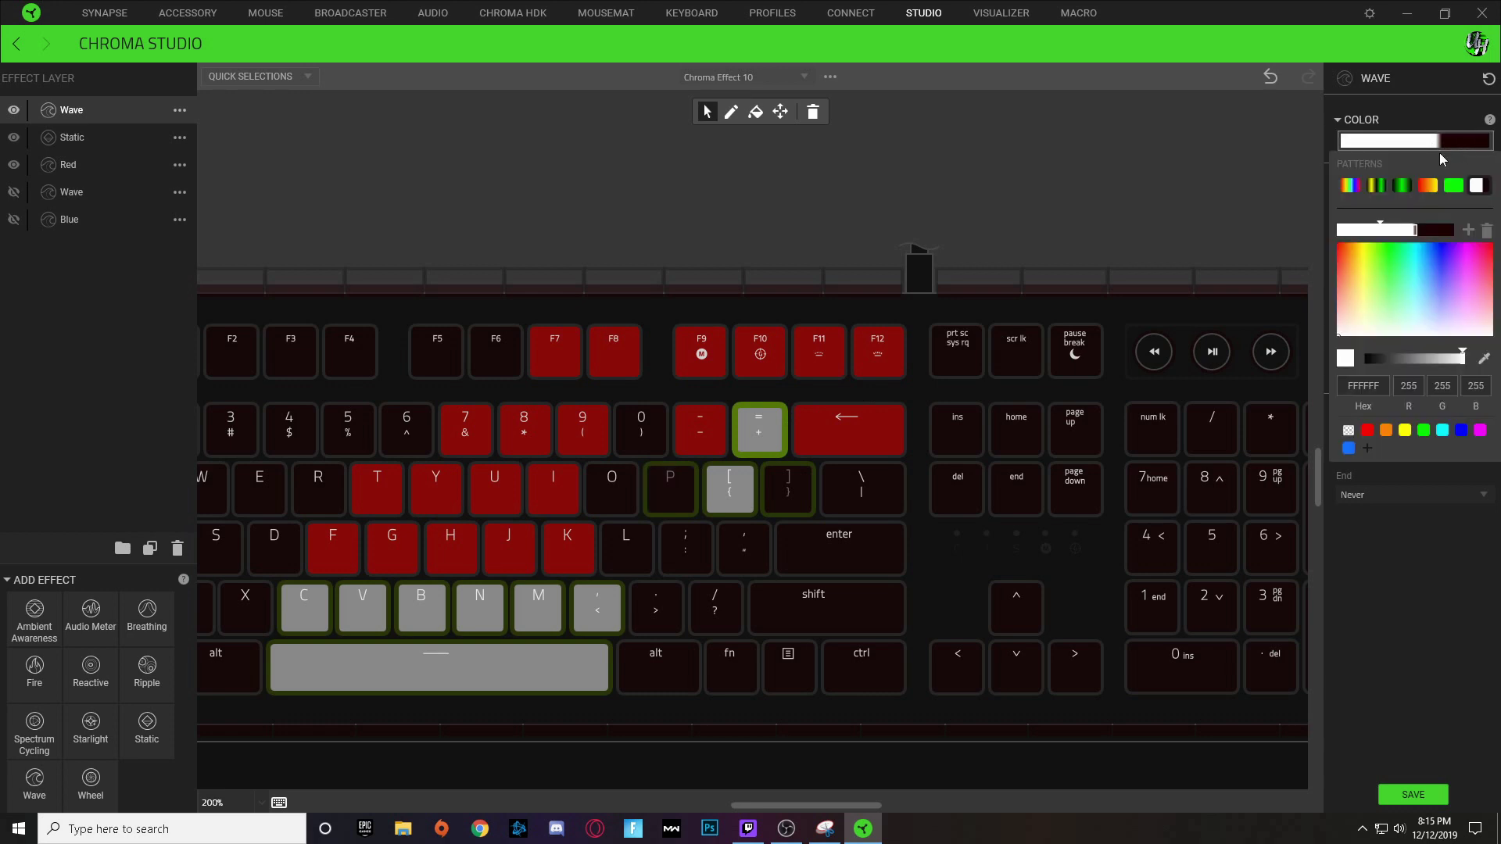
left_click_drag(1412, 229, 1409, 232)
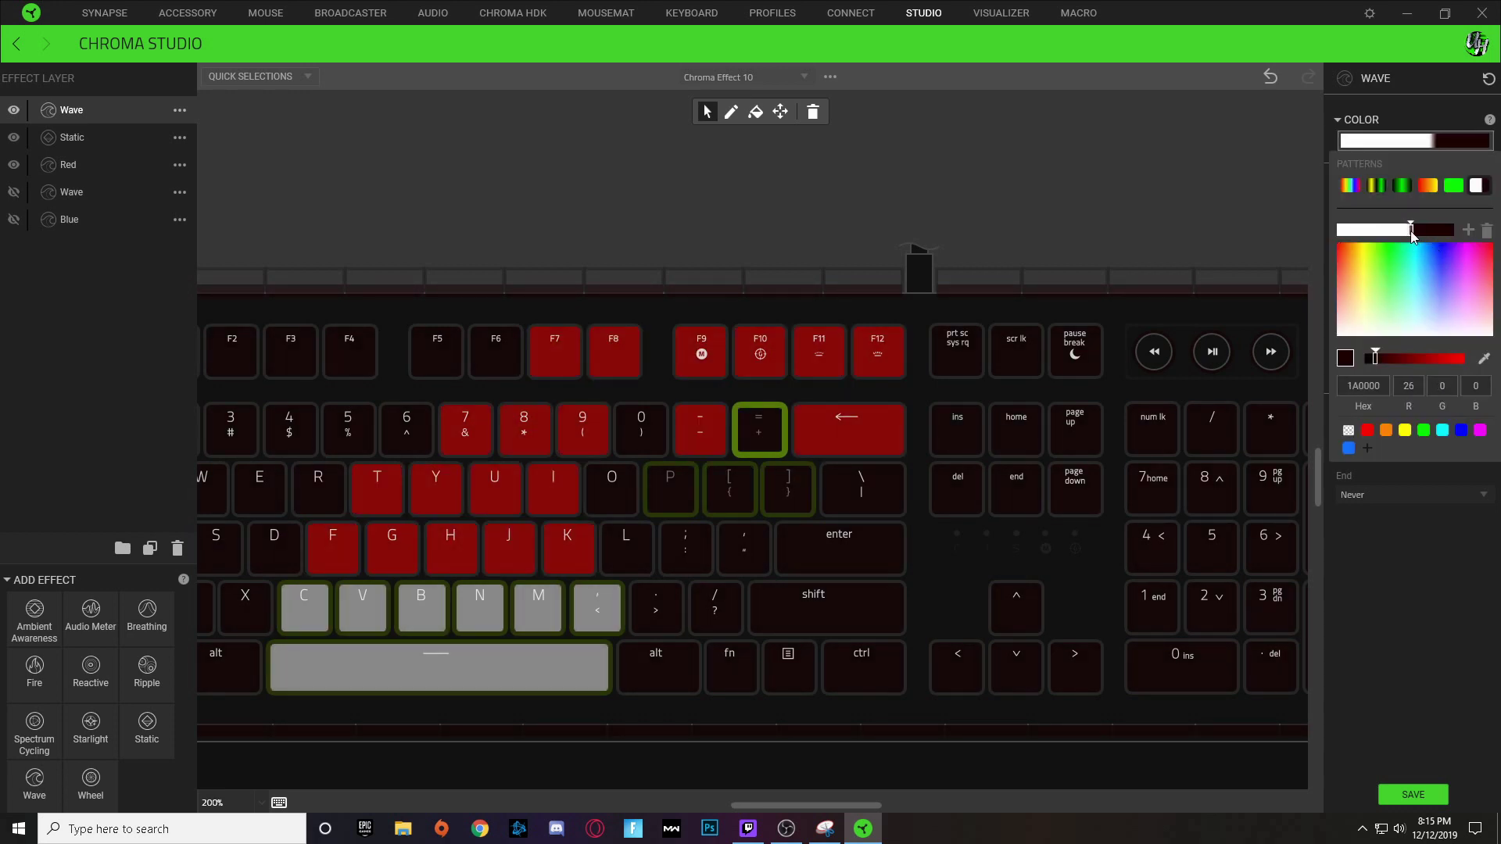
Step: Add a dark red stop and a white FFFFFF stop side by side at the end of the = key's gradient
left_click(1468, 230)
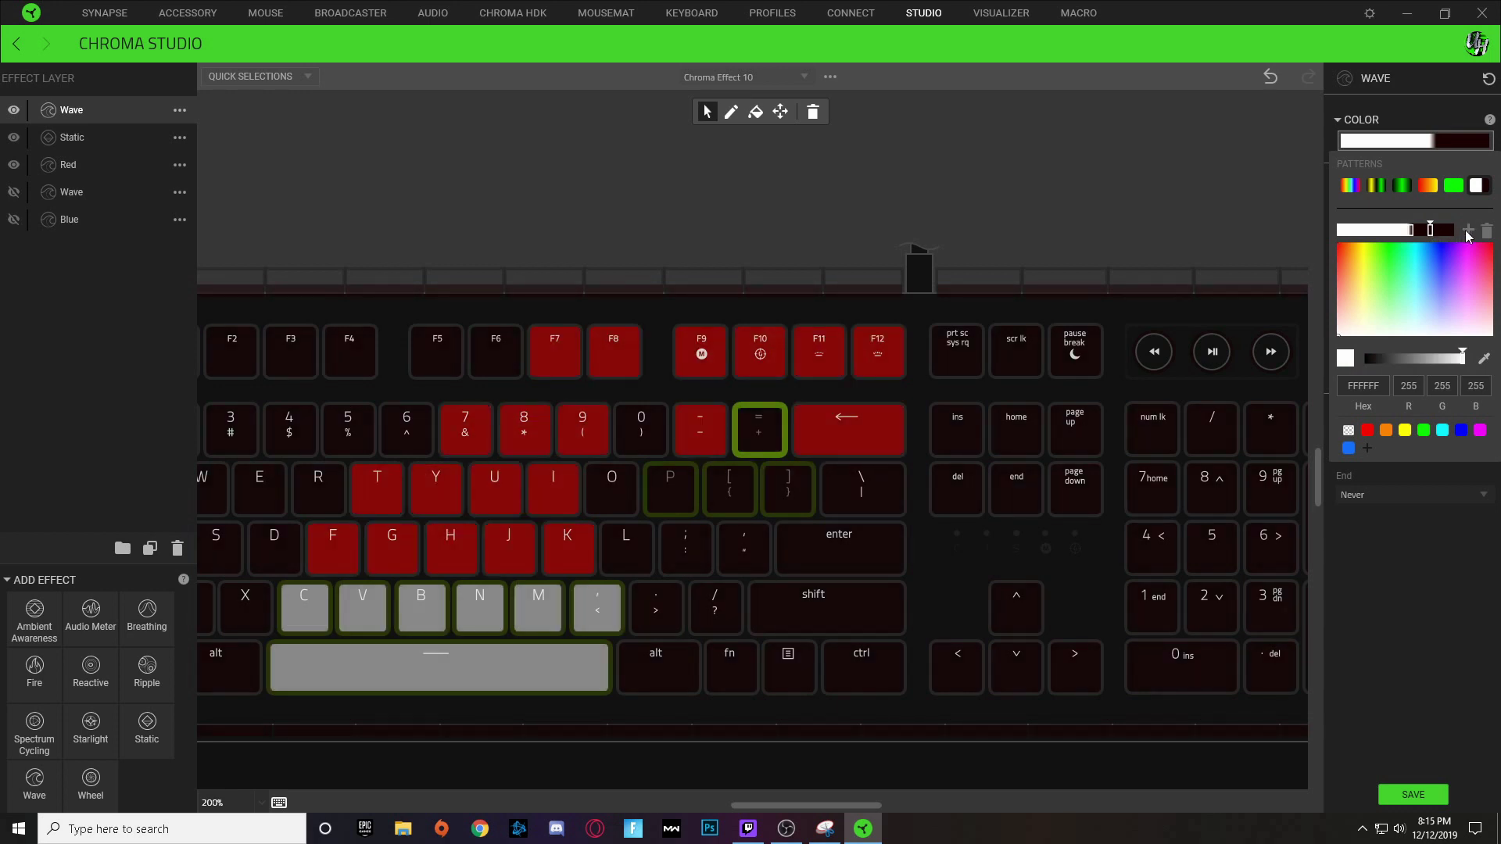
left_click(1467, 231)
left_click(1440, 233)
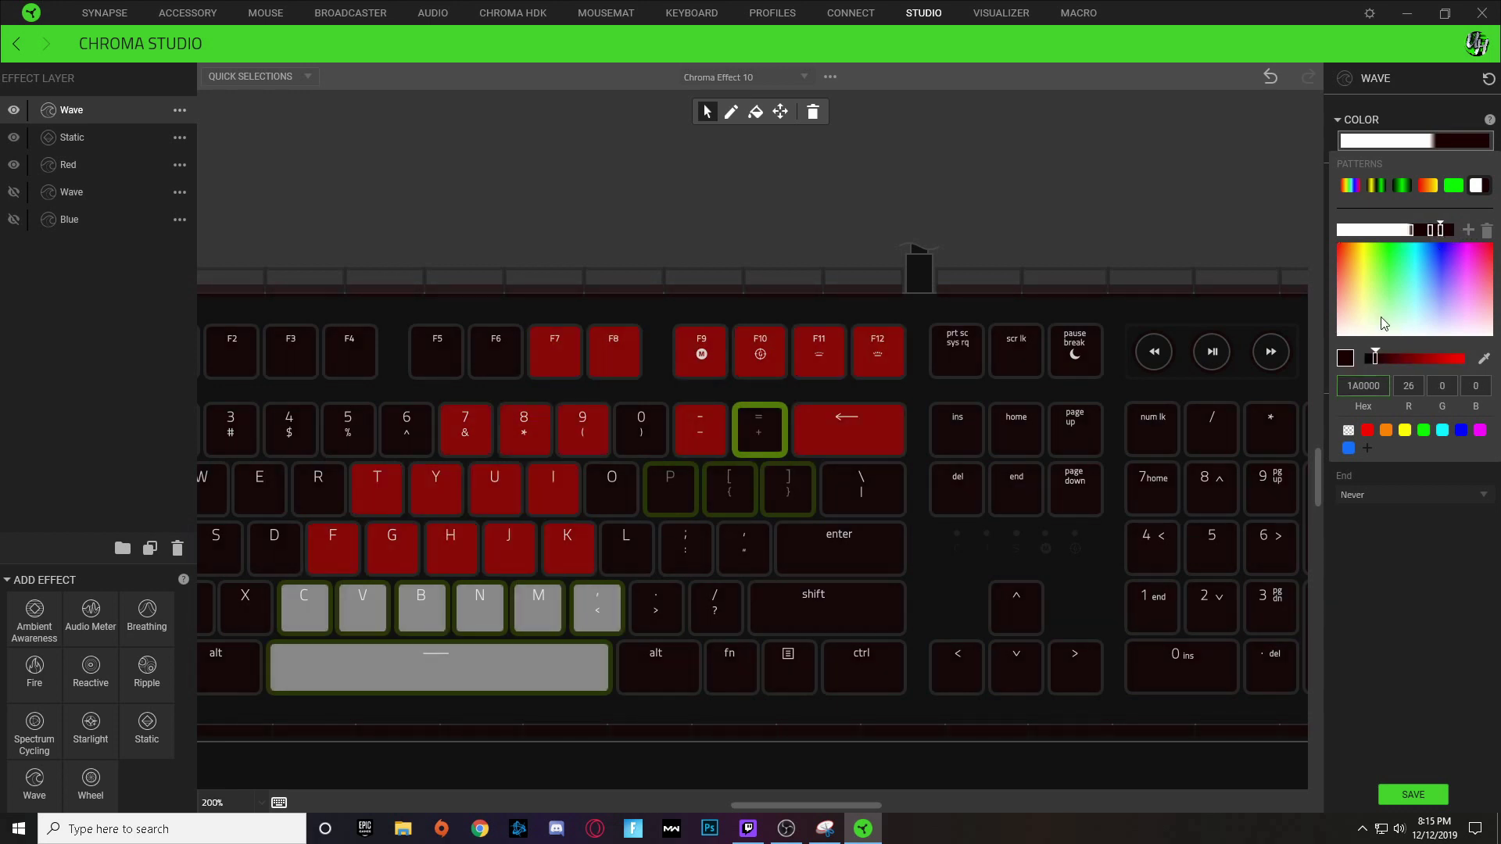
left_click(1378, 333)
left_click(1363, 385)
type("ffffff")
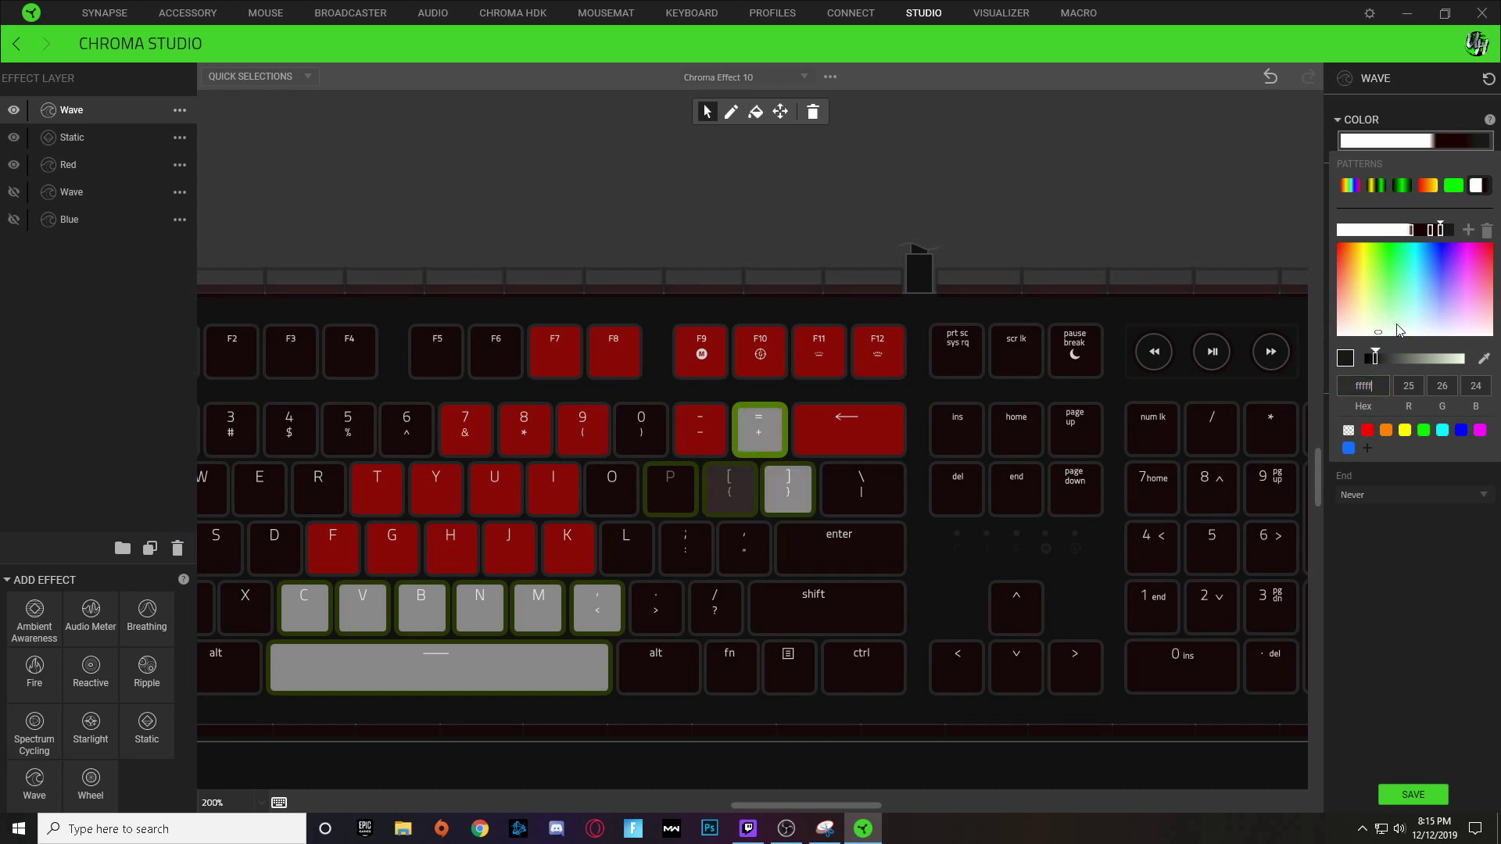
left_click_drag(1445, 232, 1446, 232)
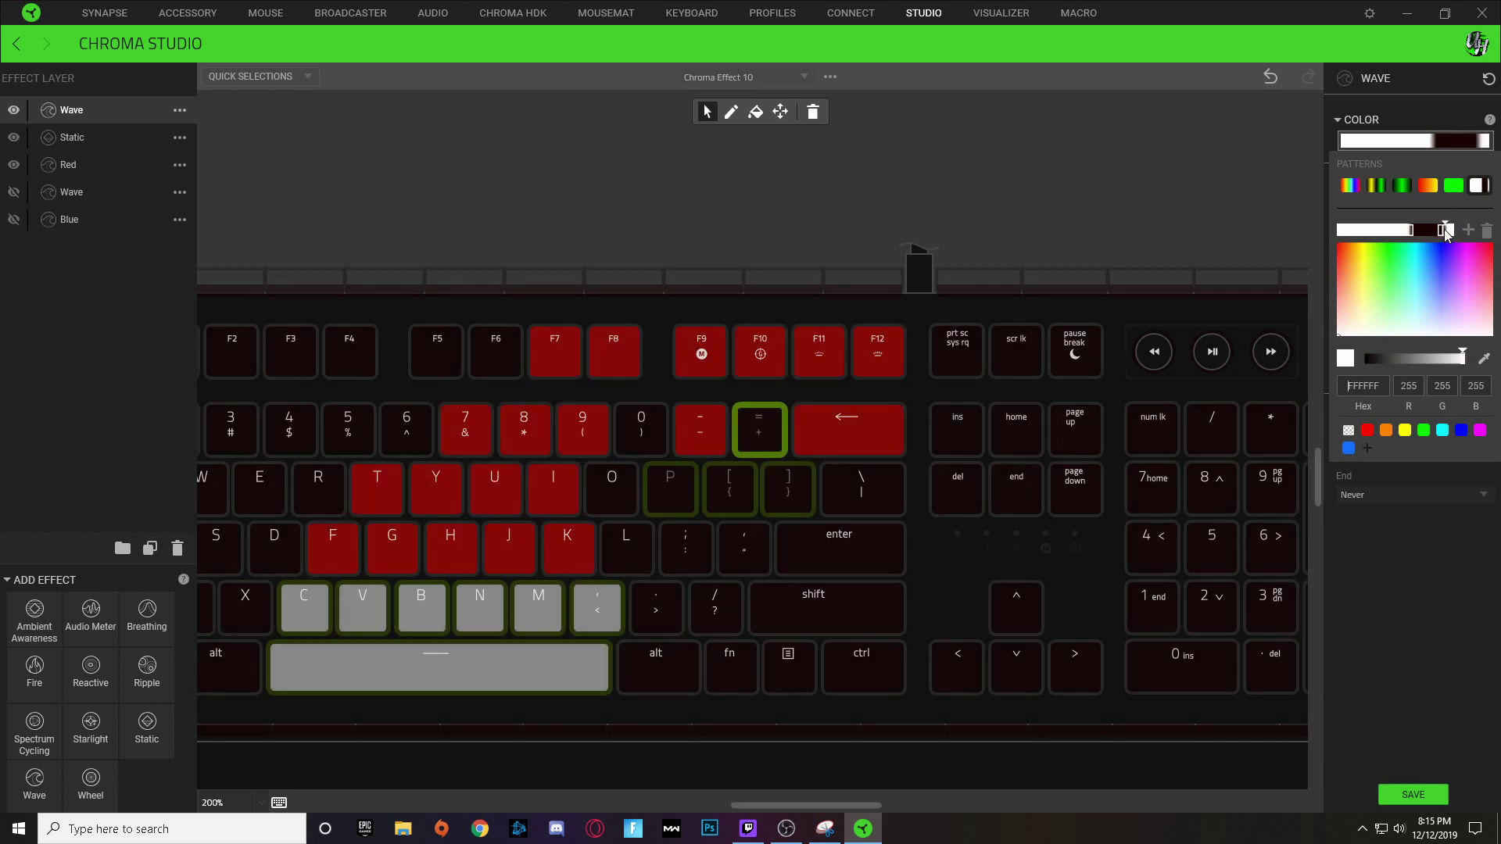
left_click(1448, 230)
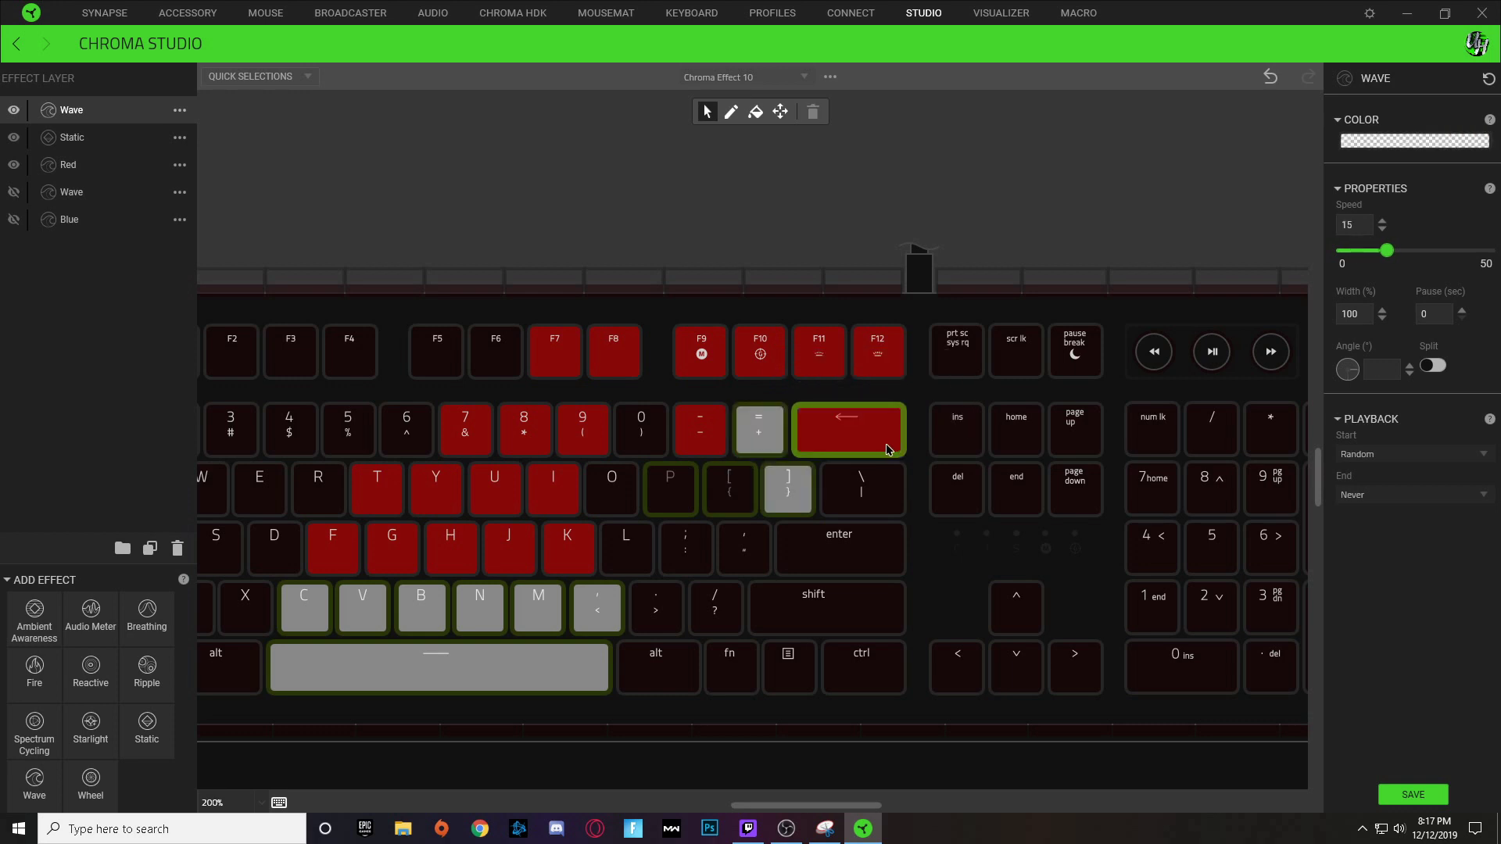
Step: Remove the white start from the Backspace key's wave gradient so that it begins with dark red 1A0000
left_click(1458, 147)
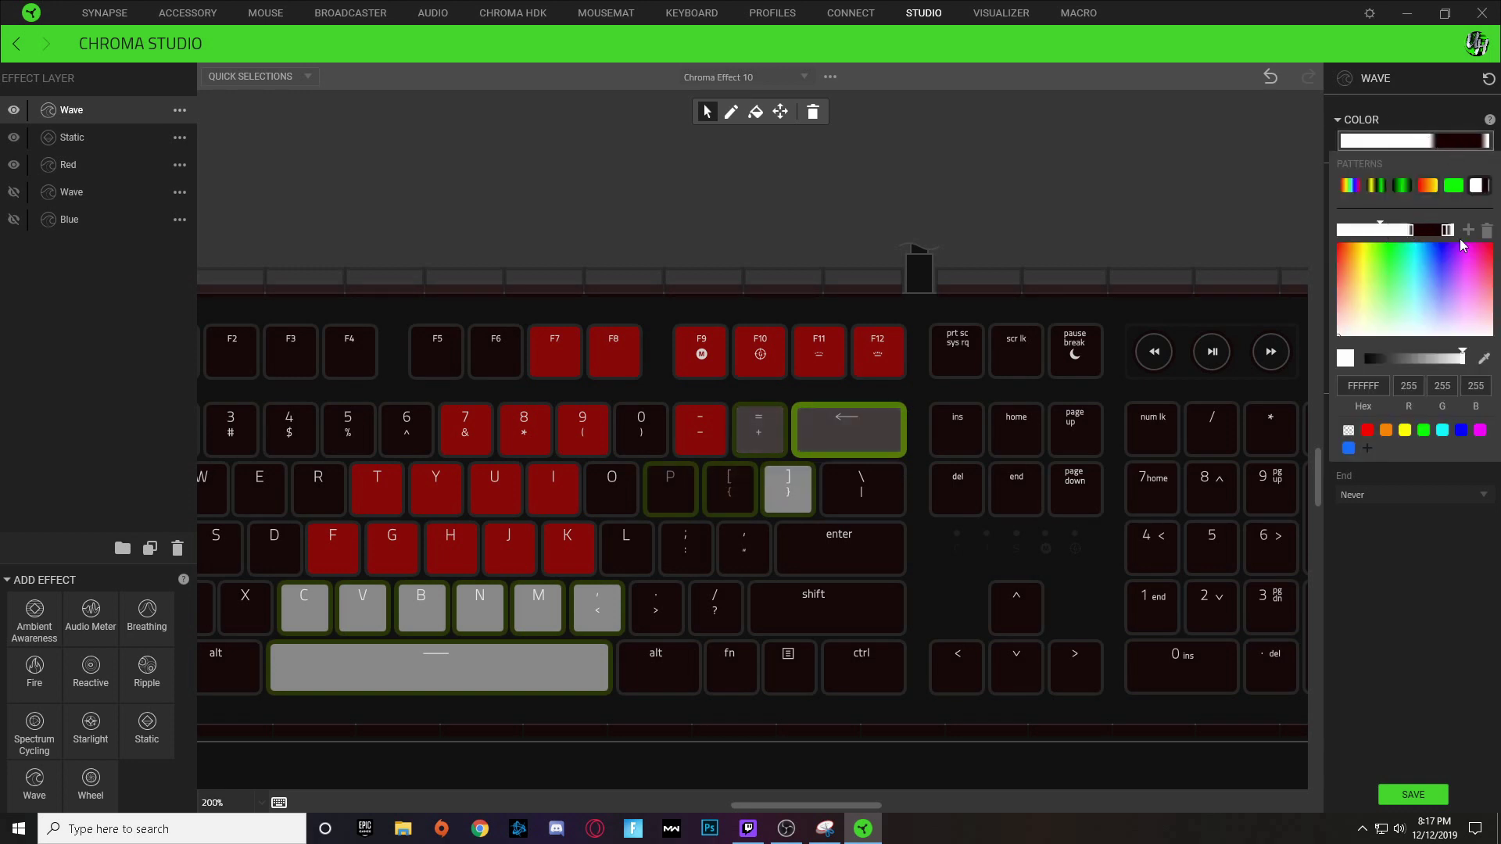
left_click(1487, 233)
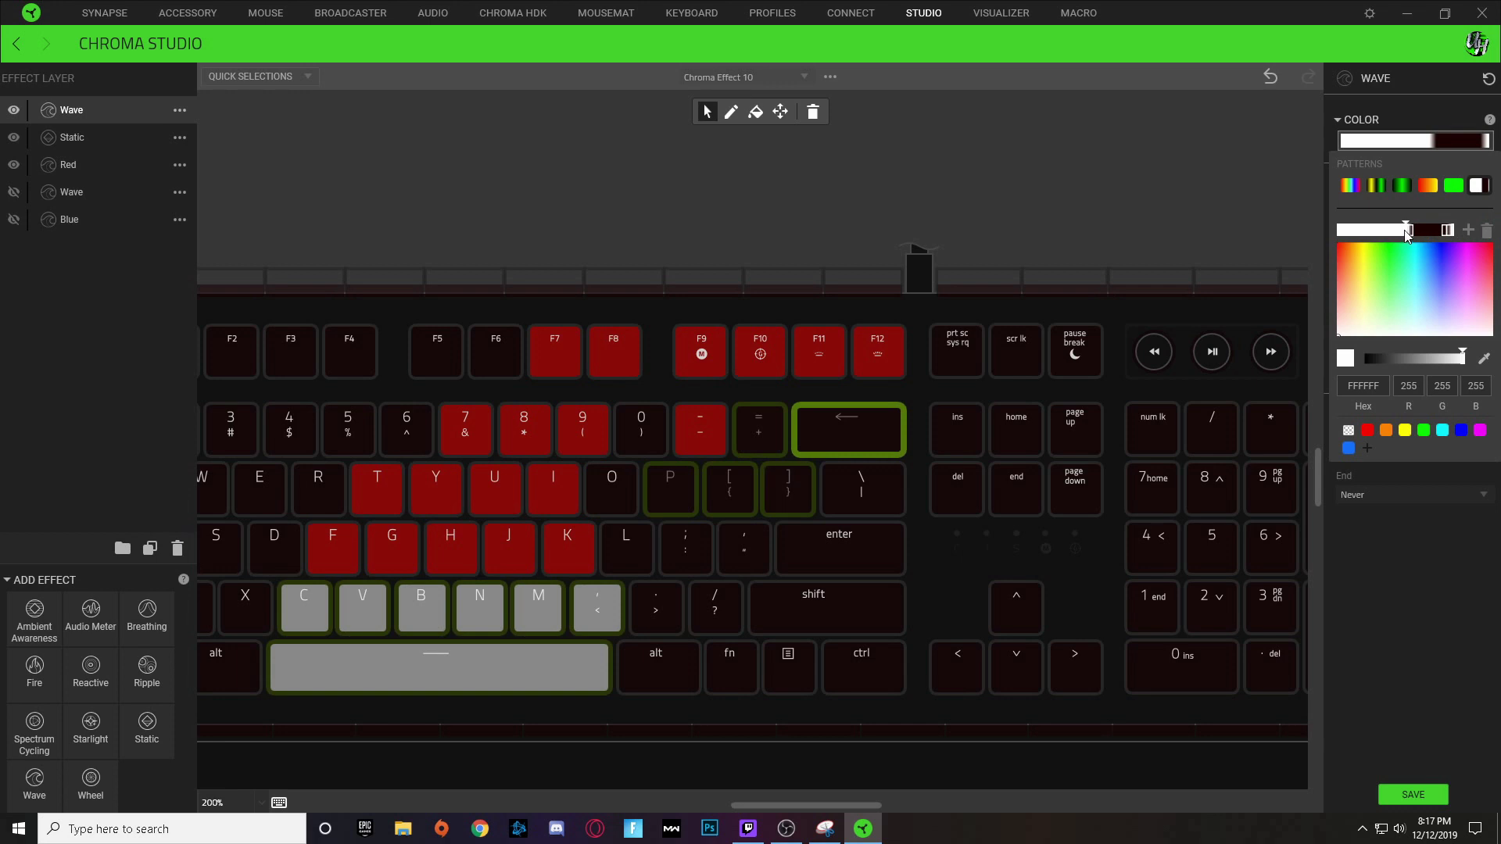
left_click(1487, 232)
left_click(1411, 232)
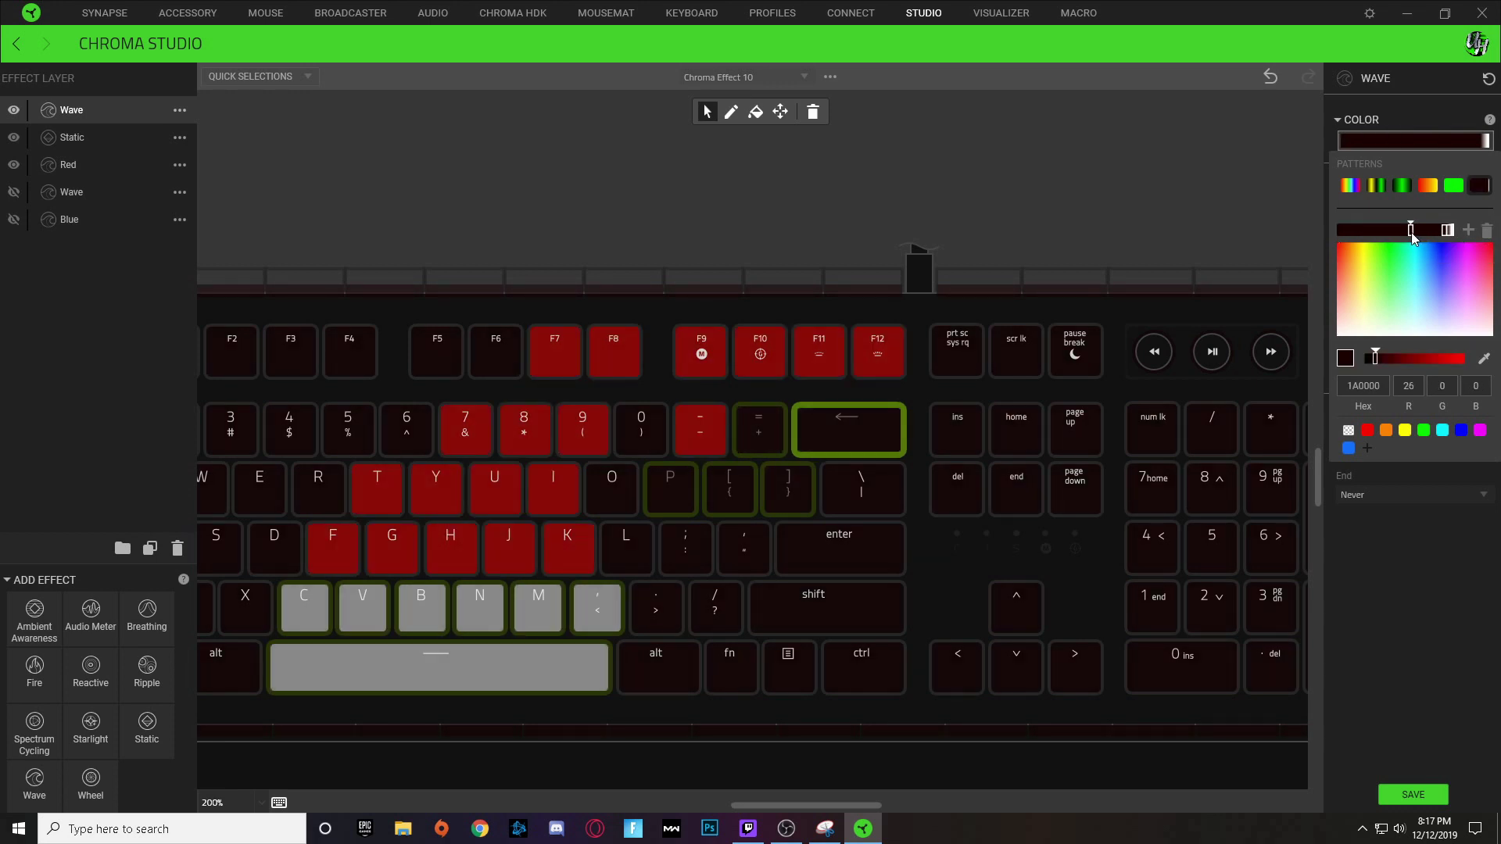
left_click_drag(1410, 233, 1408, 233)
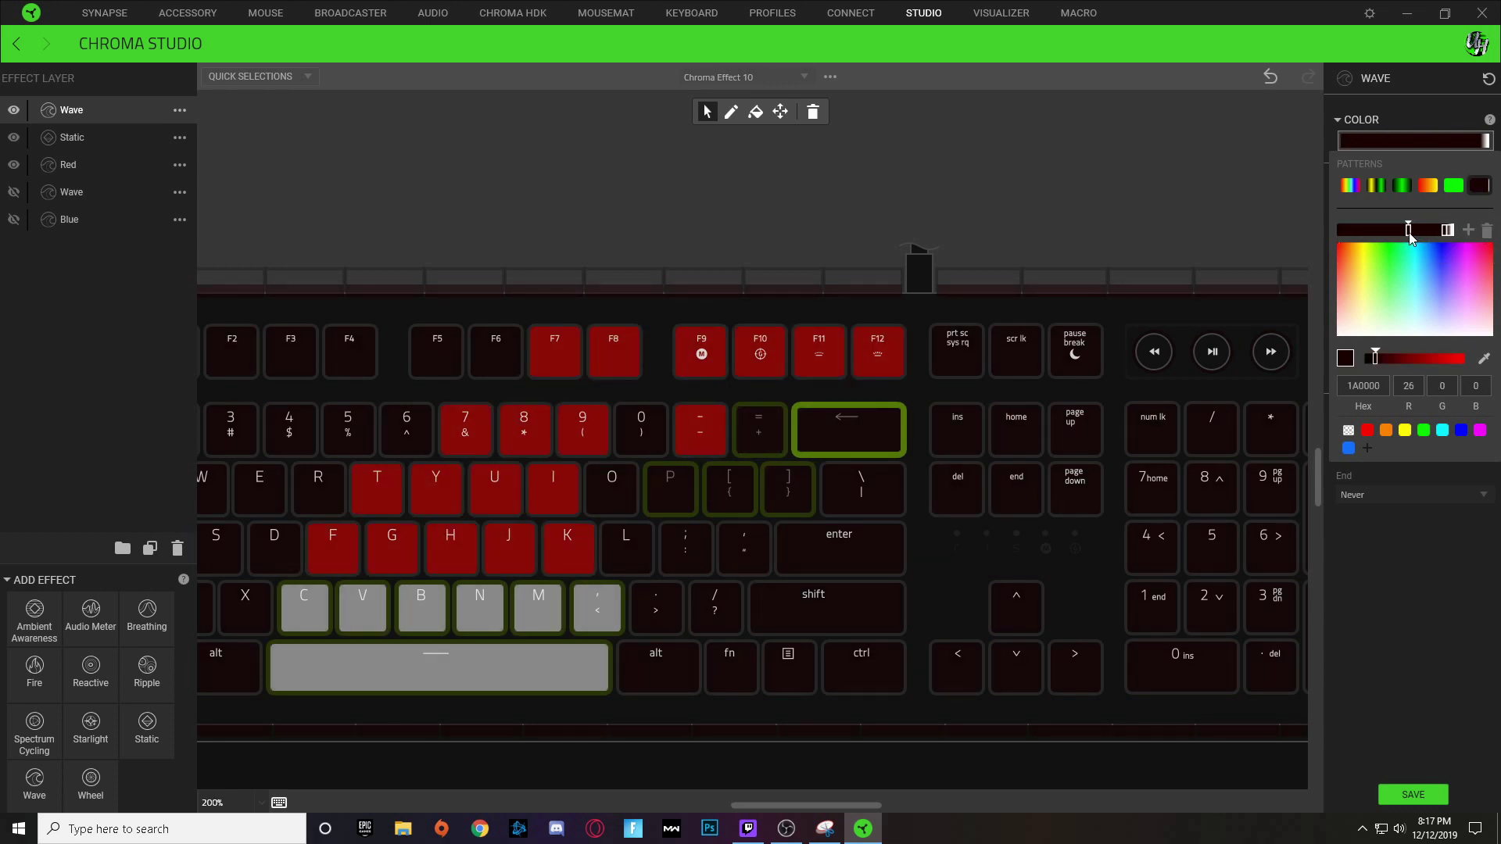
left_click(1469, 232)
left_click(1410, 338)
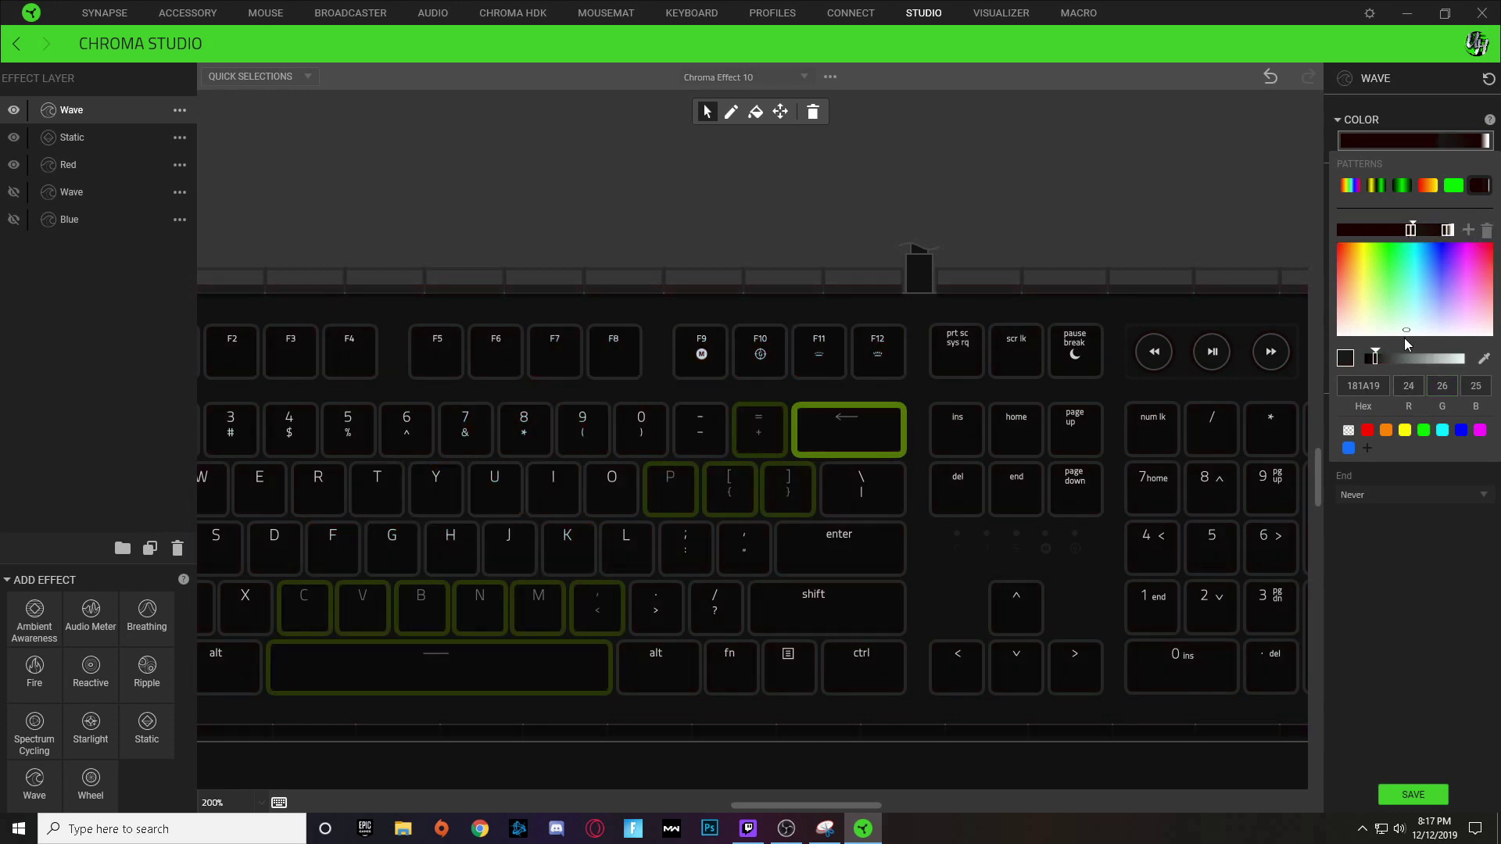
left_click(1488, 233)
Step: Delete the late dark red stop from the Backspace key's gradient and start its white band just past the middle
left_click(1446, 232)
left_click(1486, 232)
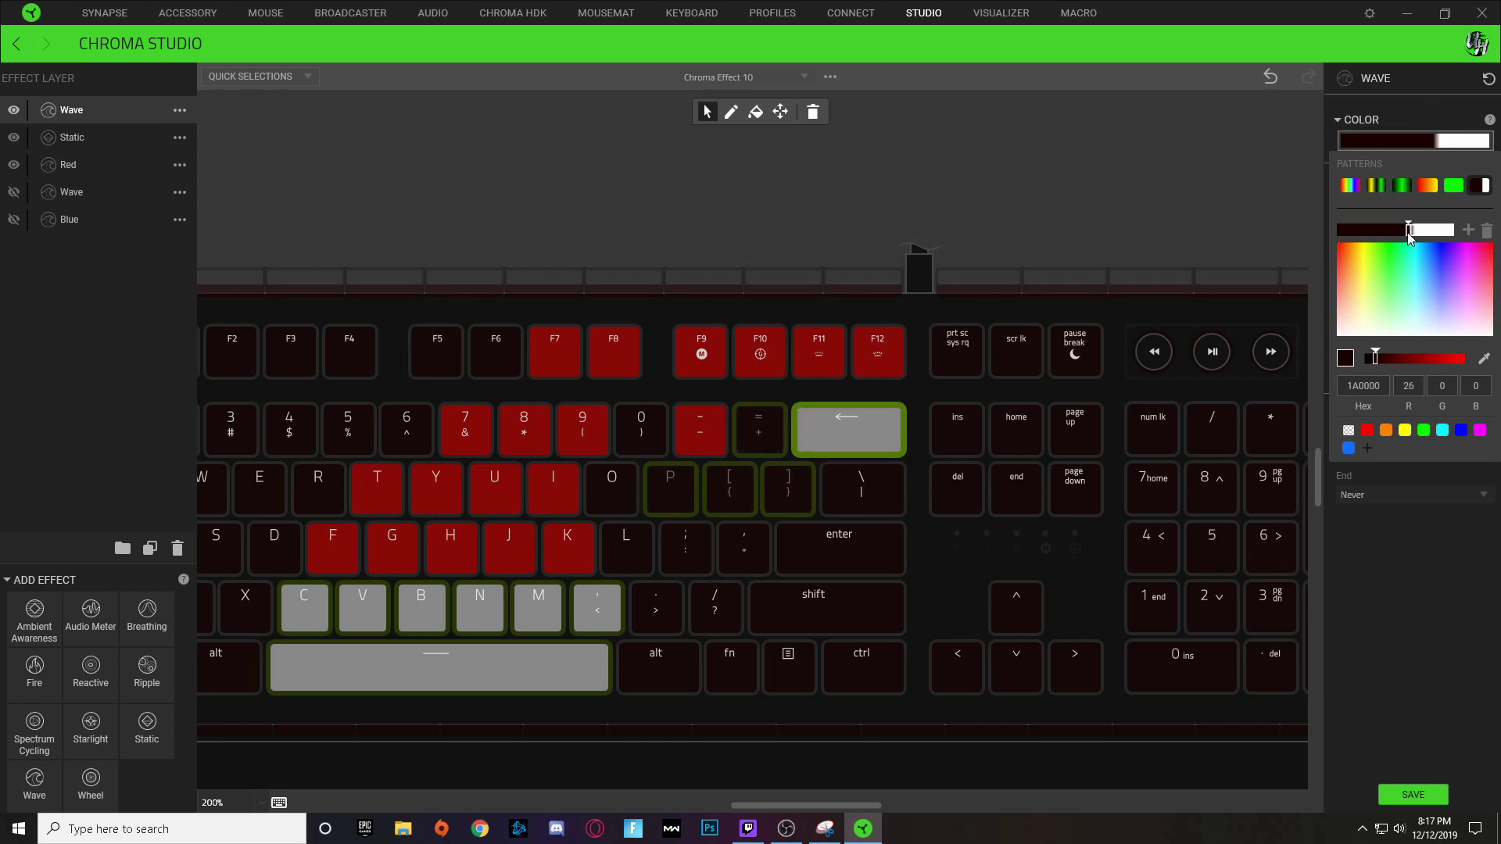
left_click_drag(1408, 234, 1400, 234)
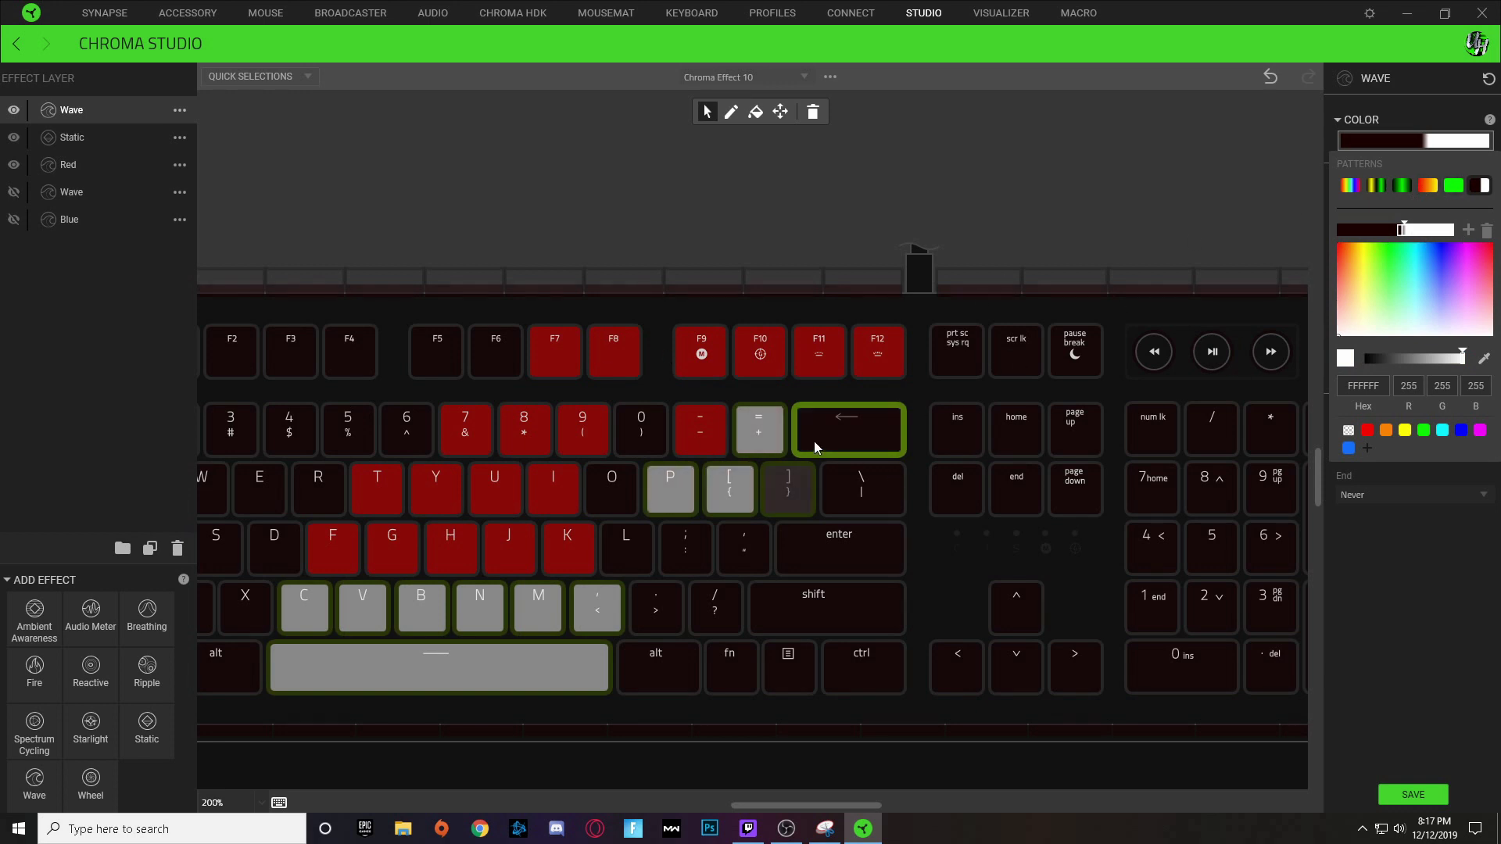
Step: Copy the Backspace key's wave effect and paste it onto the F11 and F12 keys
left_click(847, 437)
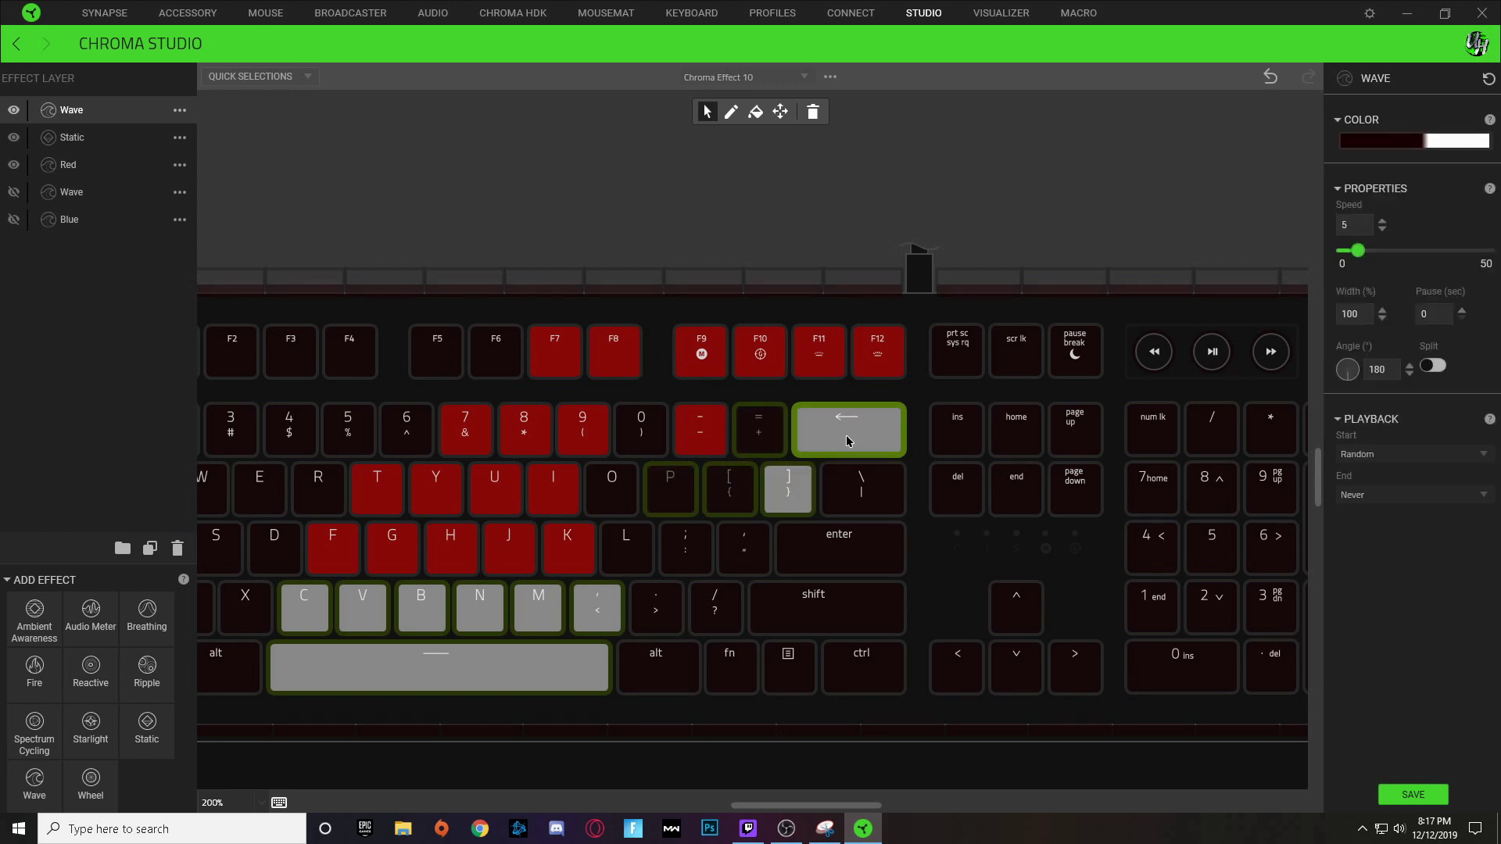
left_click(841, 366, "ctrl")
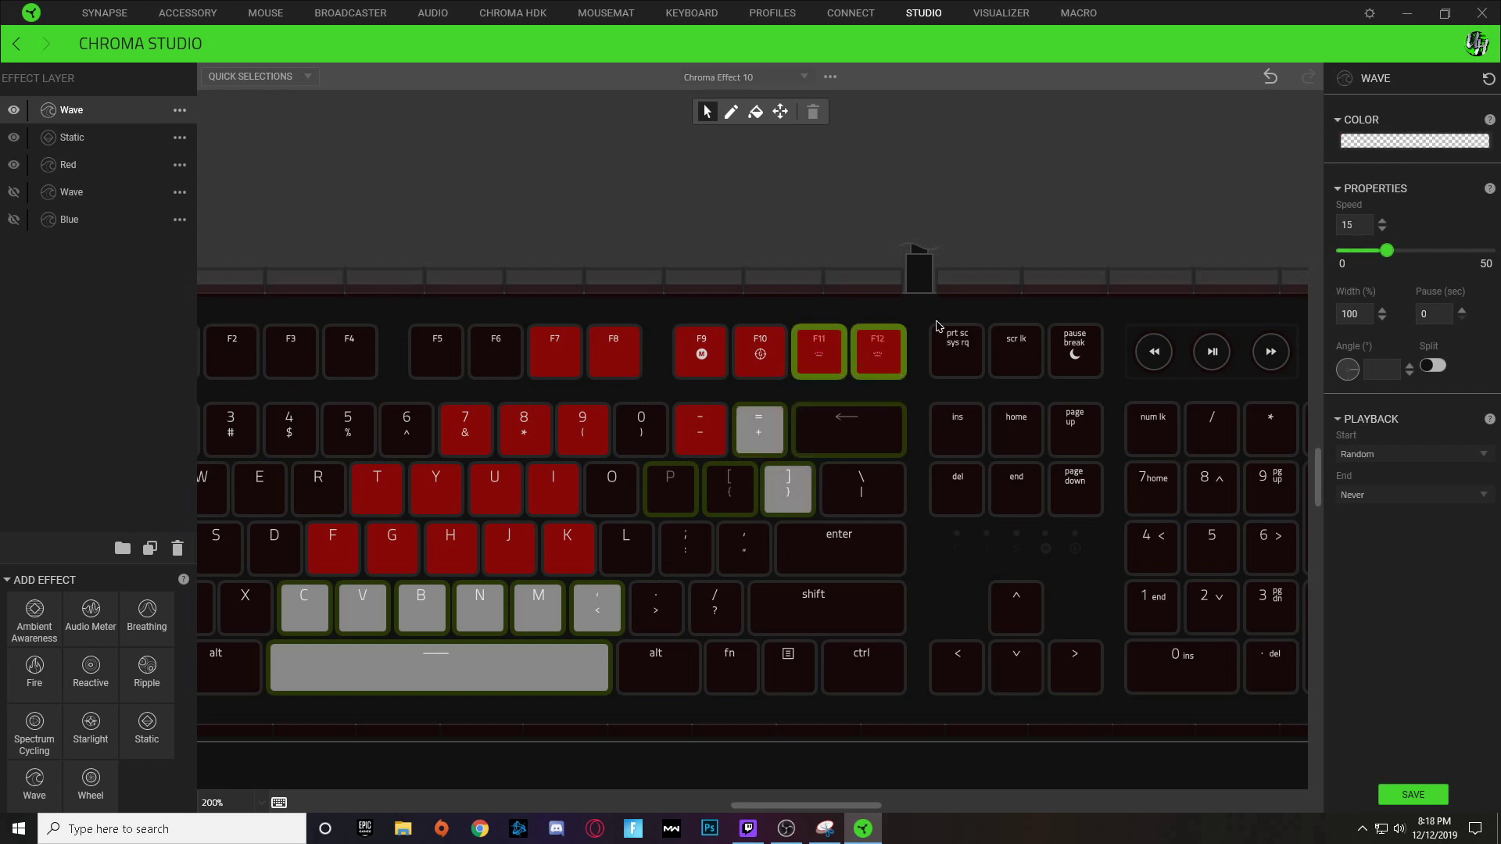
key("ctrl+v")
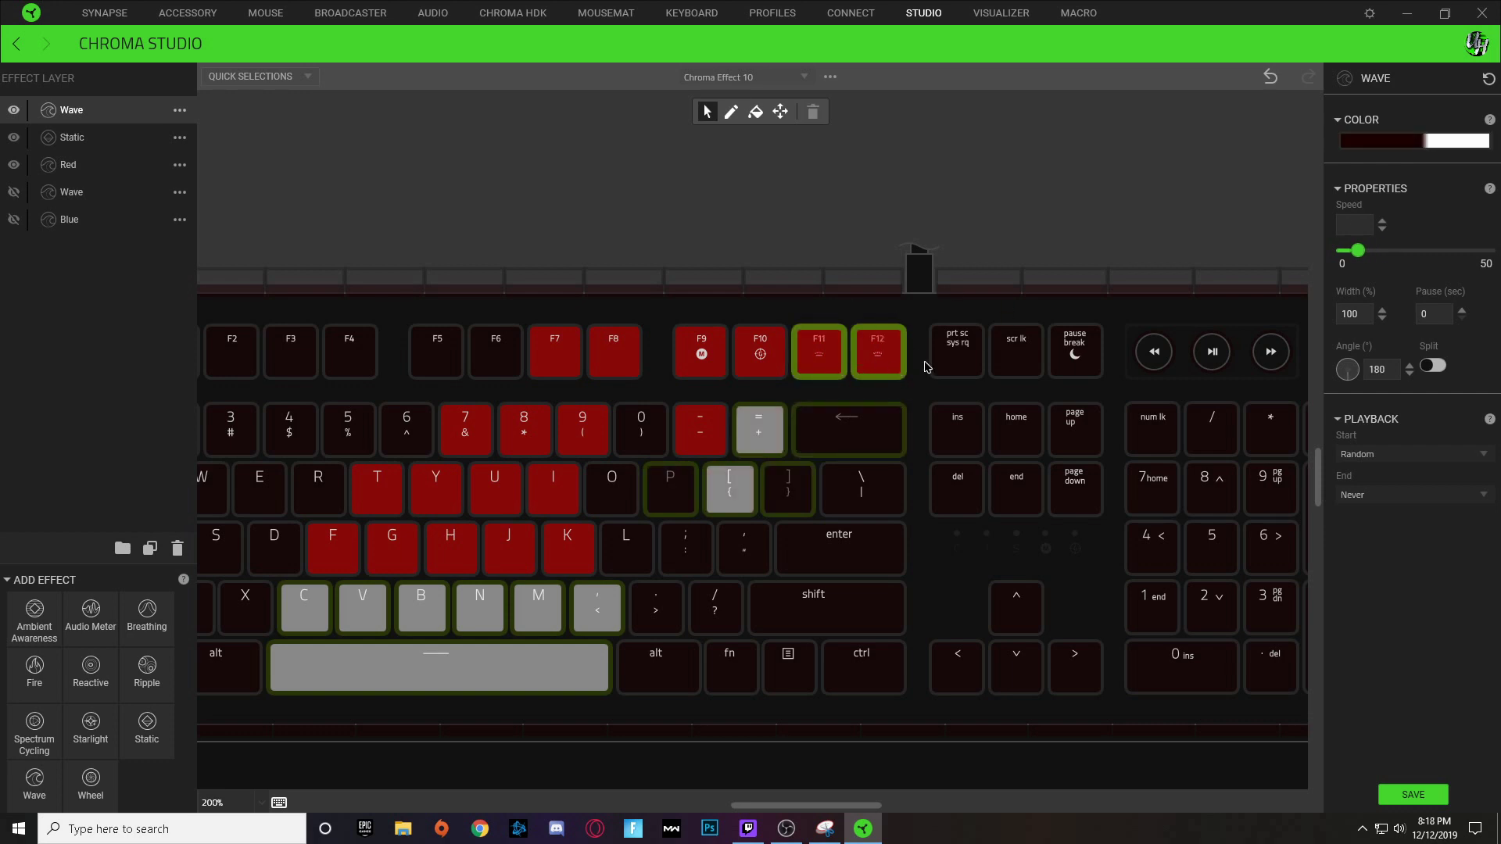
Step: Add a dark red 1A0000 stop near the end of the F11 and F12 gradient to close off the white band
left_click(1465, 143)
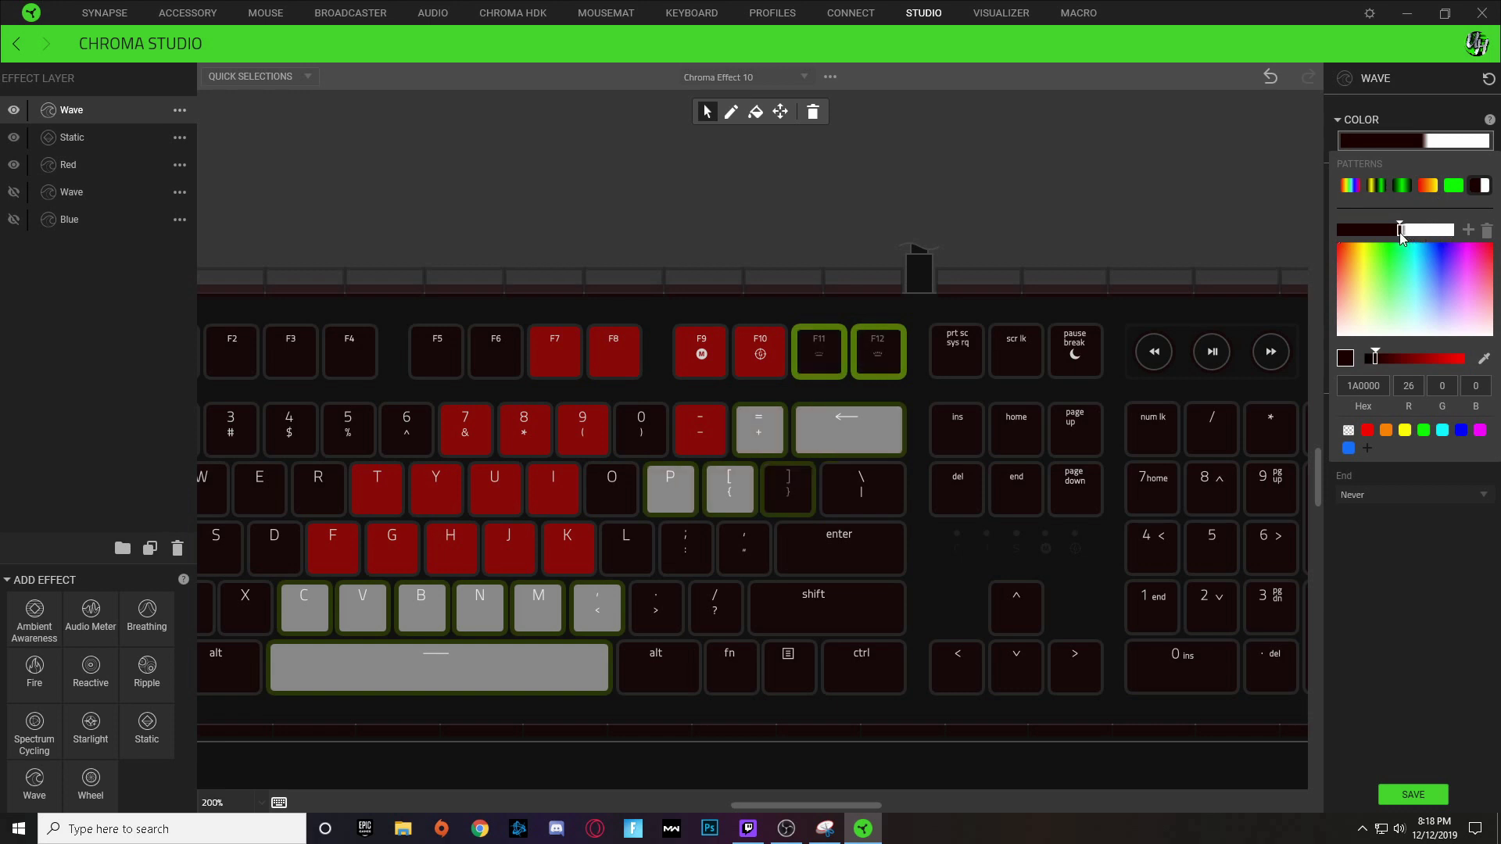
left_click(1454, 230)
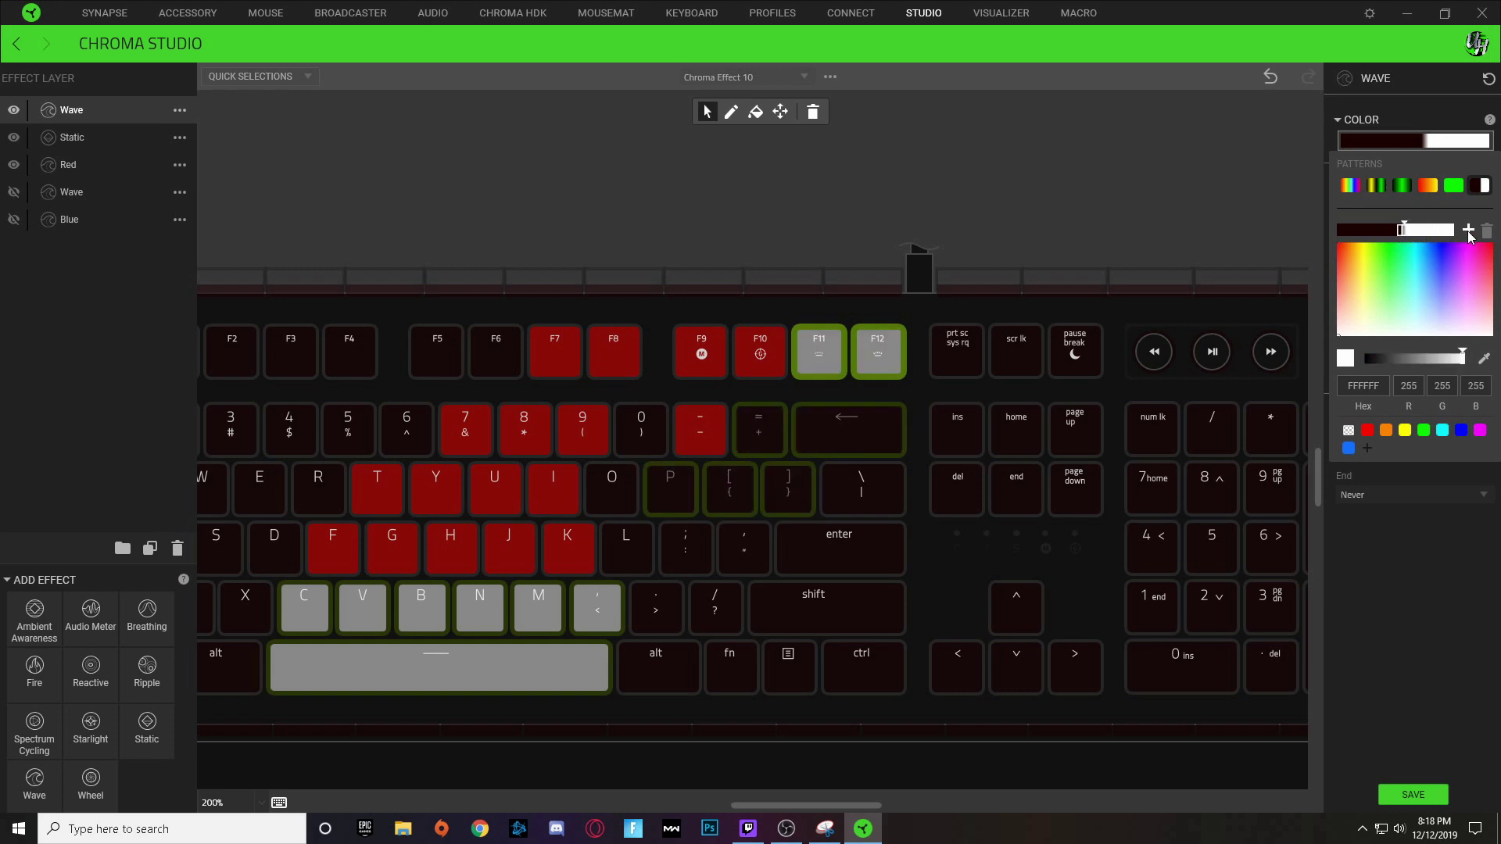
left_click(1469, 232)
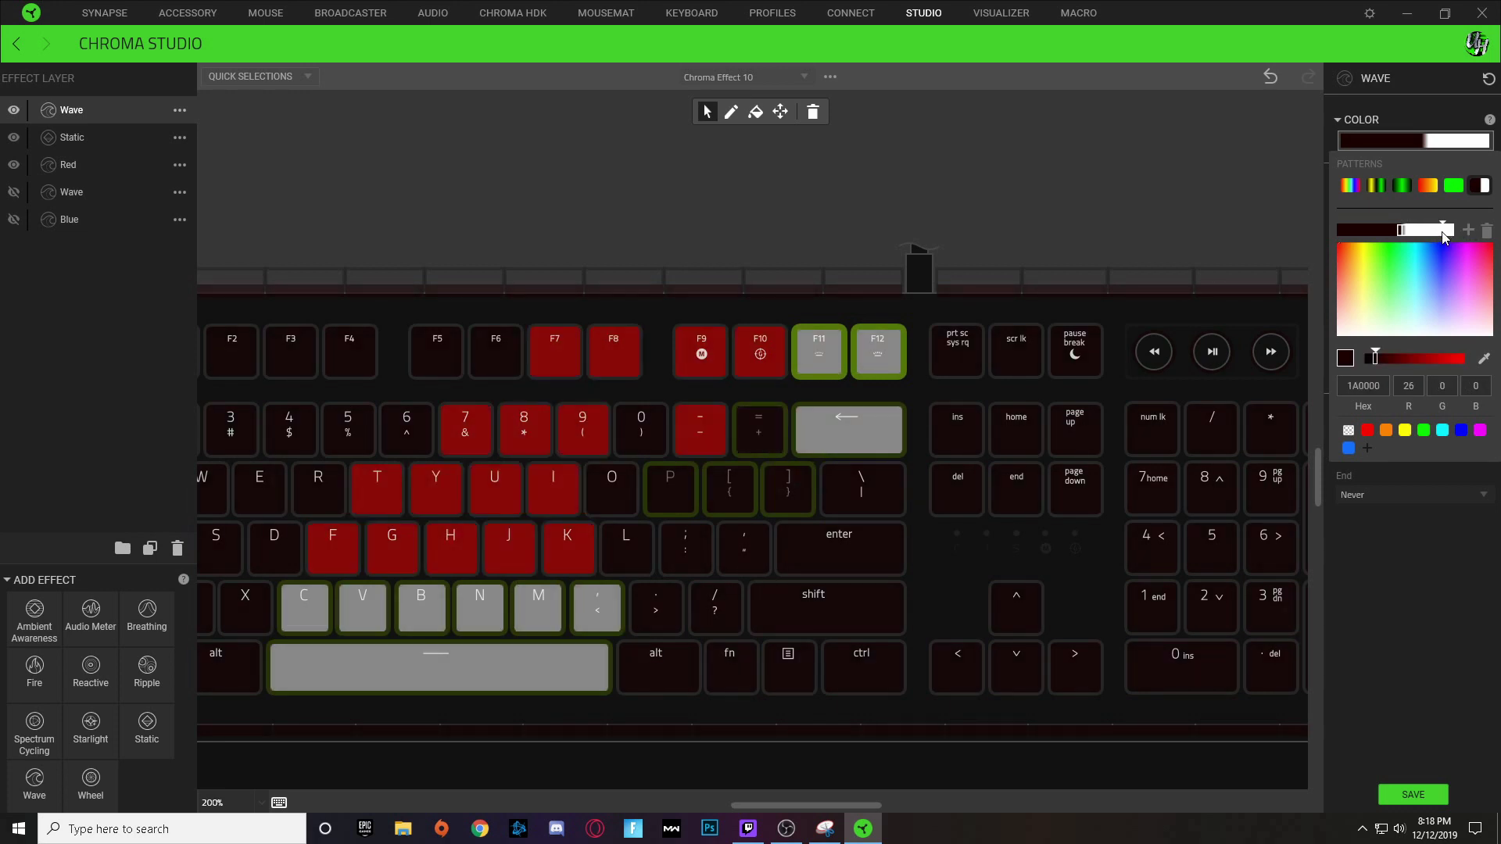
left_click(1444, 233)
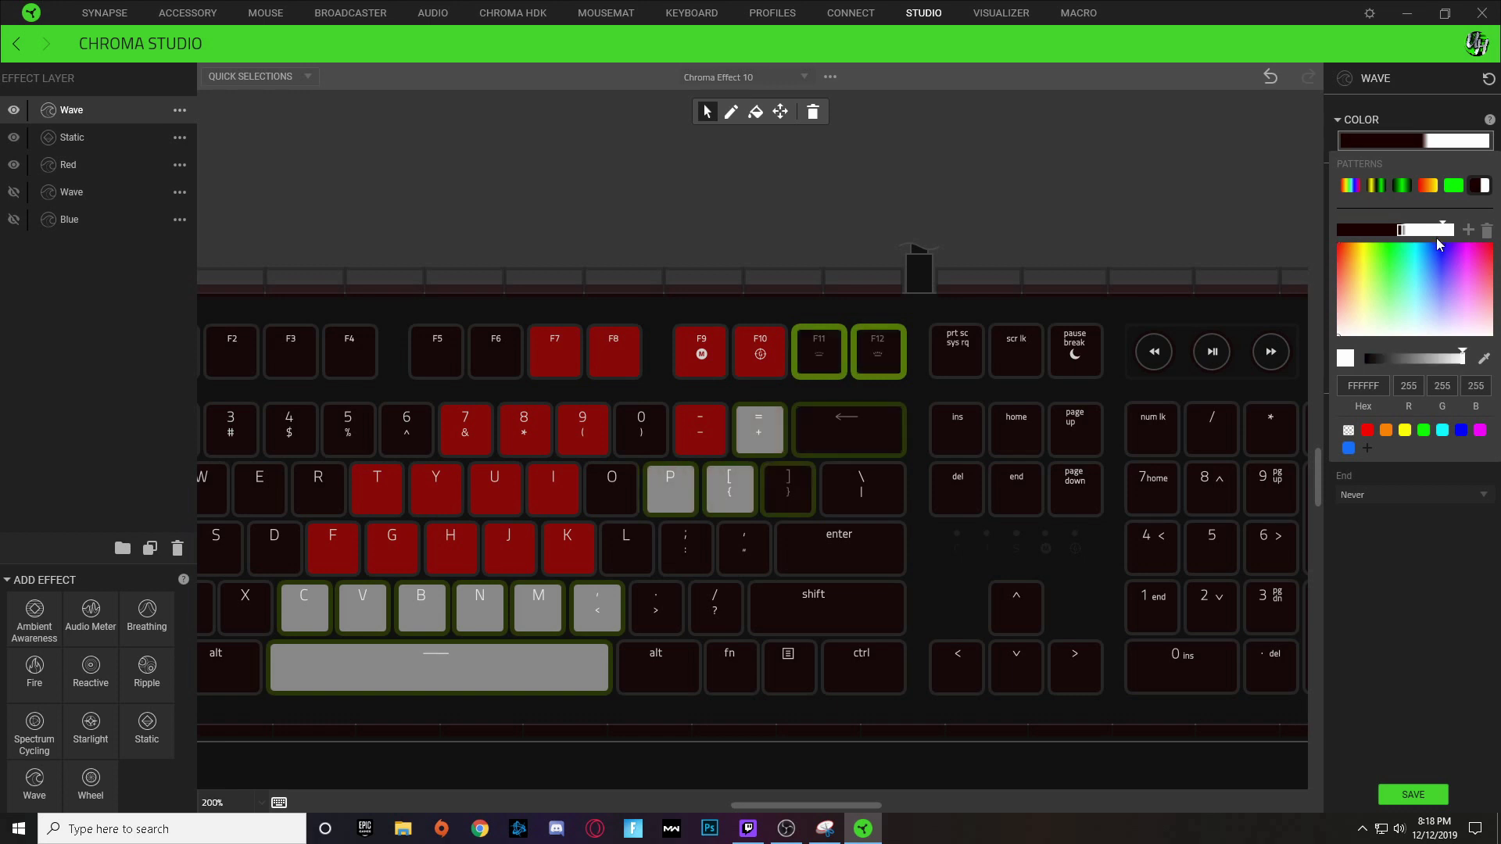
left_click(1402, 233)
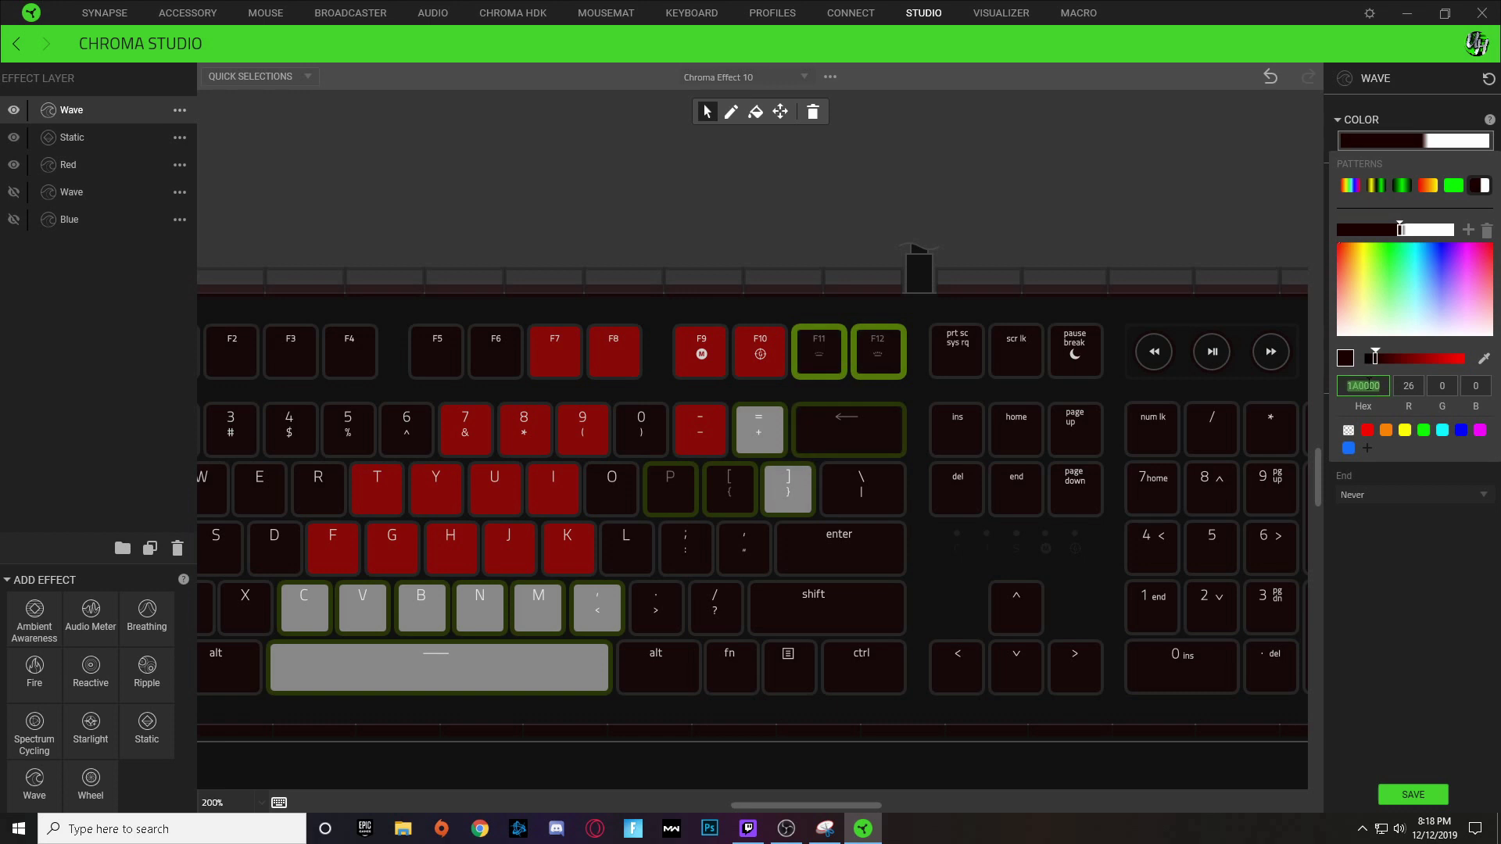
left_click(1446, 231)
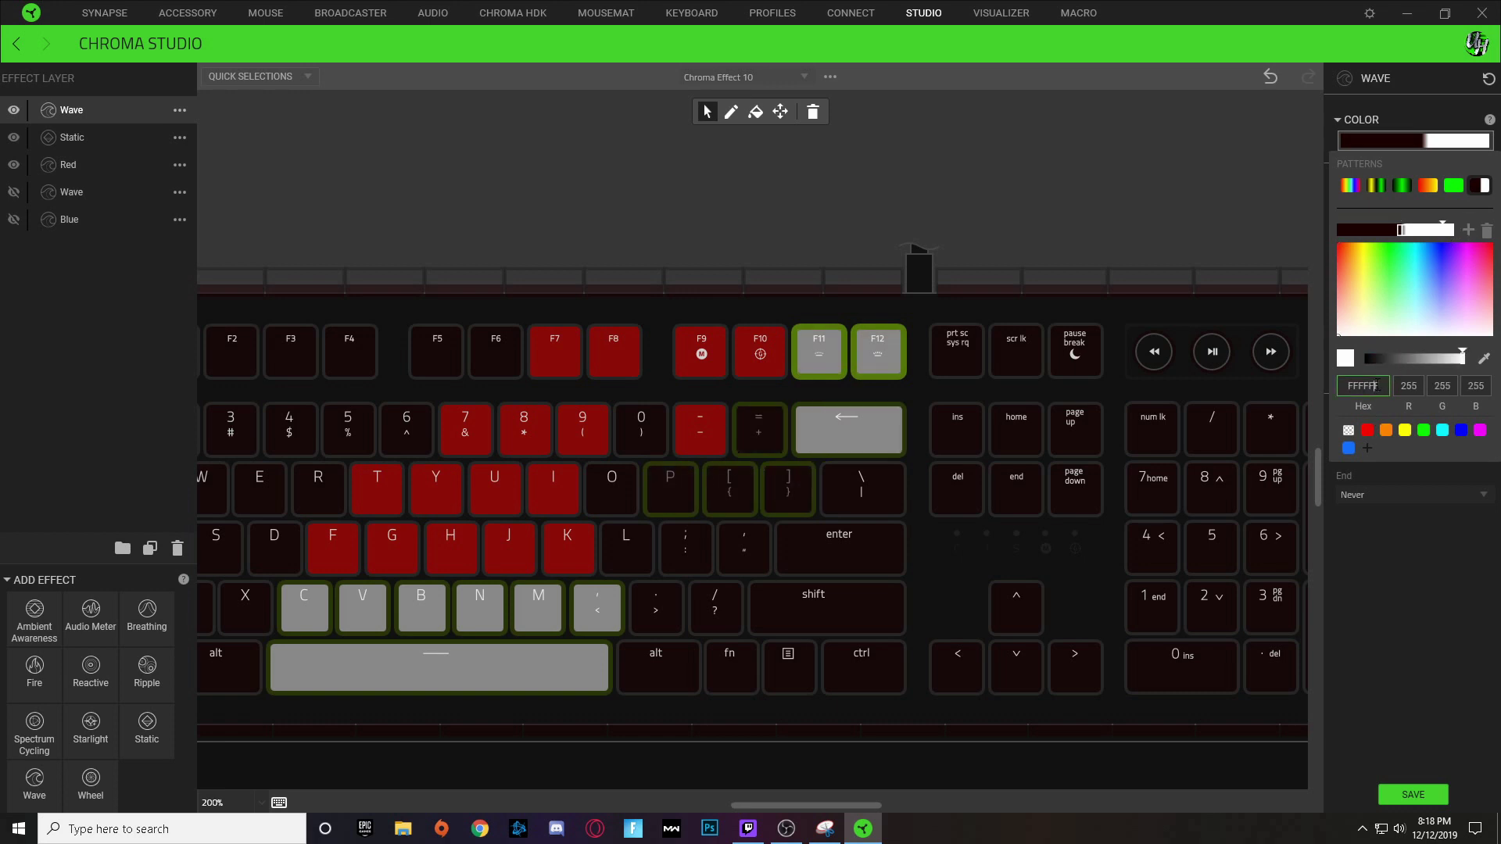
left_click(1454, 230)
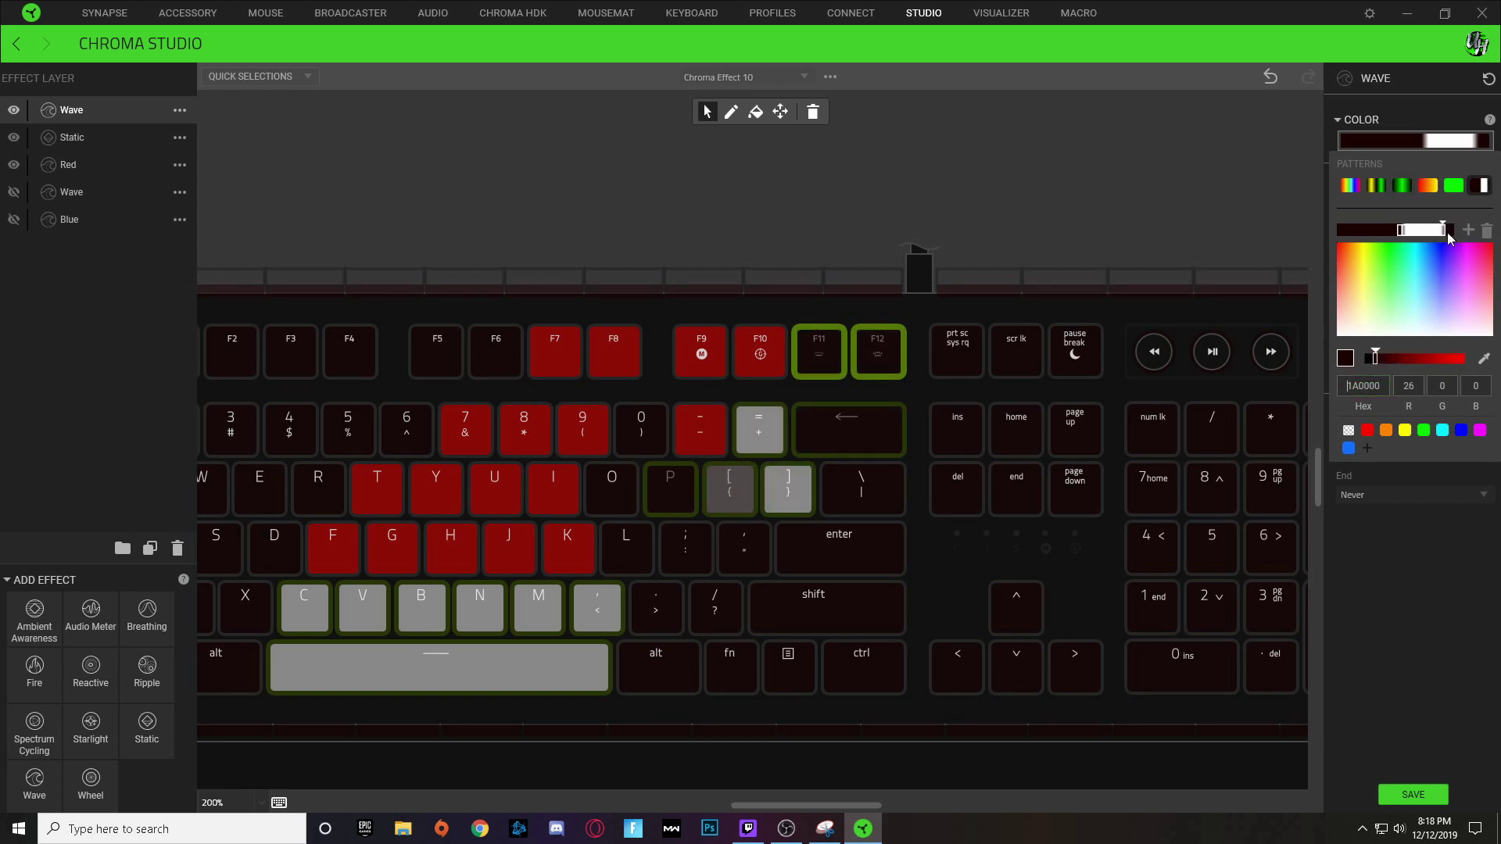
Step: Narrow the white band of F11 and F12 by moving its leading edge later, and save the effect
left_click(1405, 230)
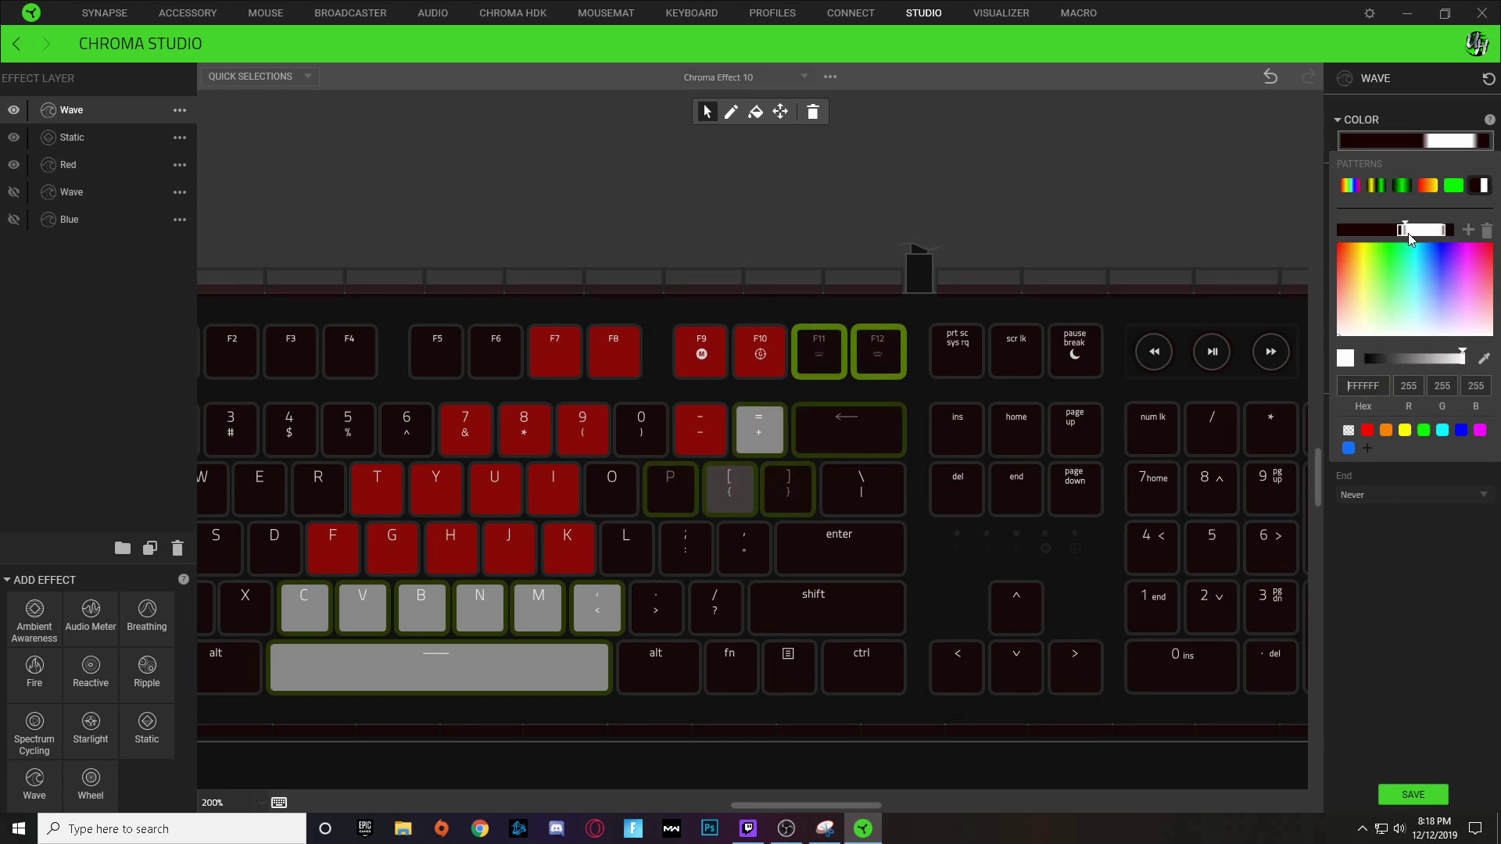
left_click_drag(1415, 235, 1419, 233)
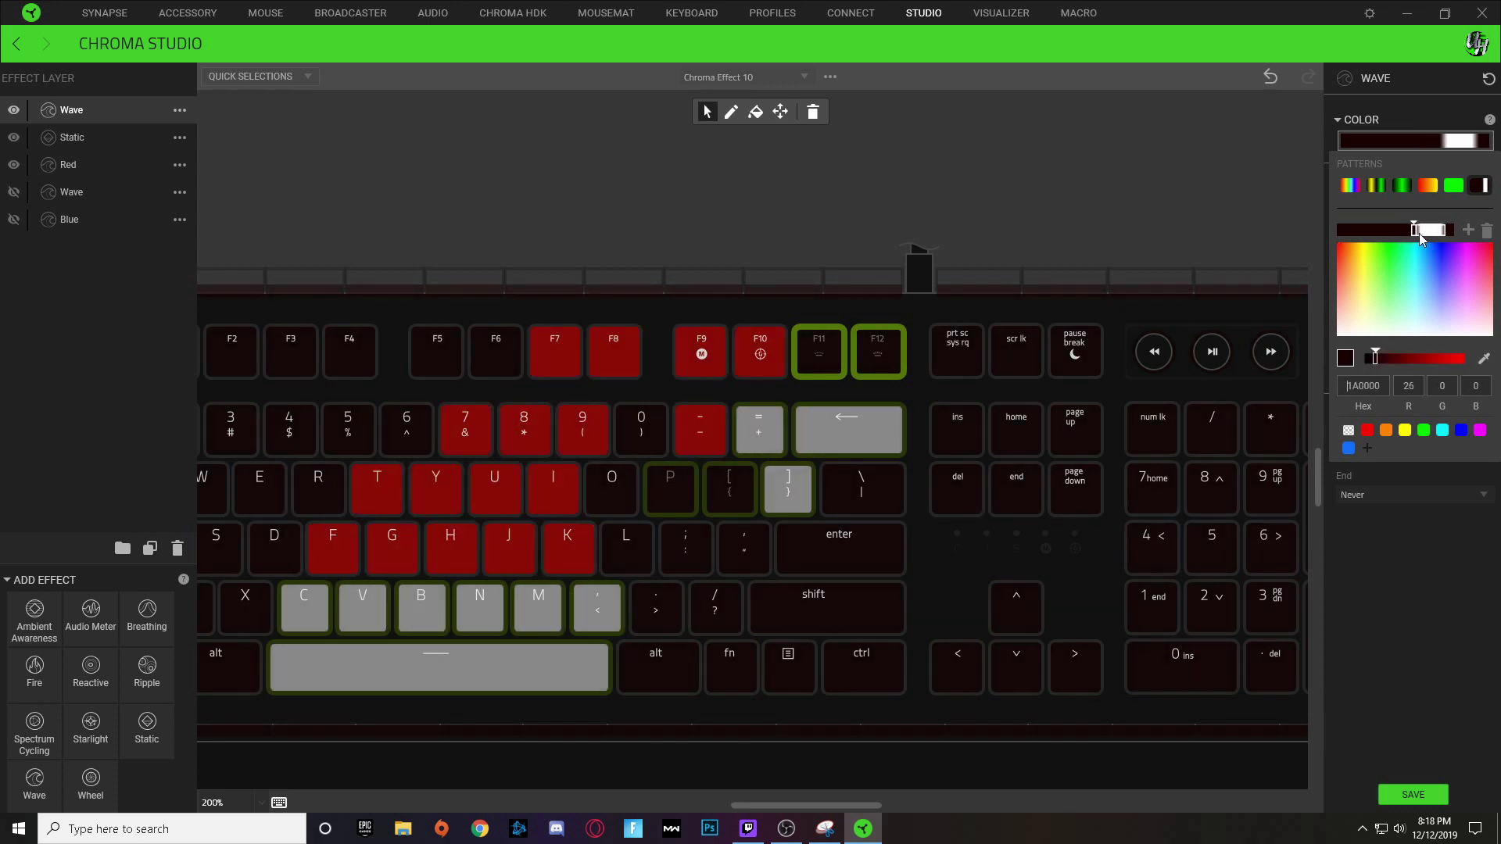
left_click(1432, 797)
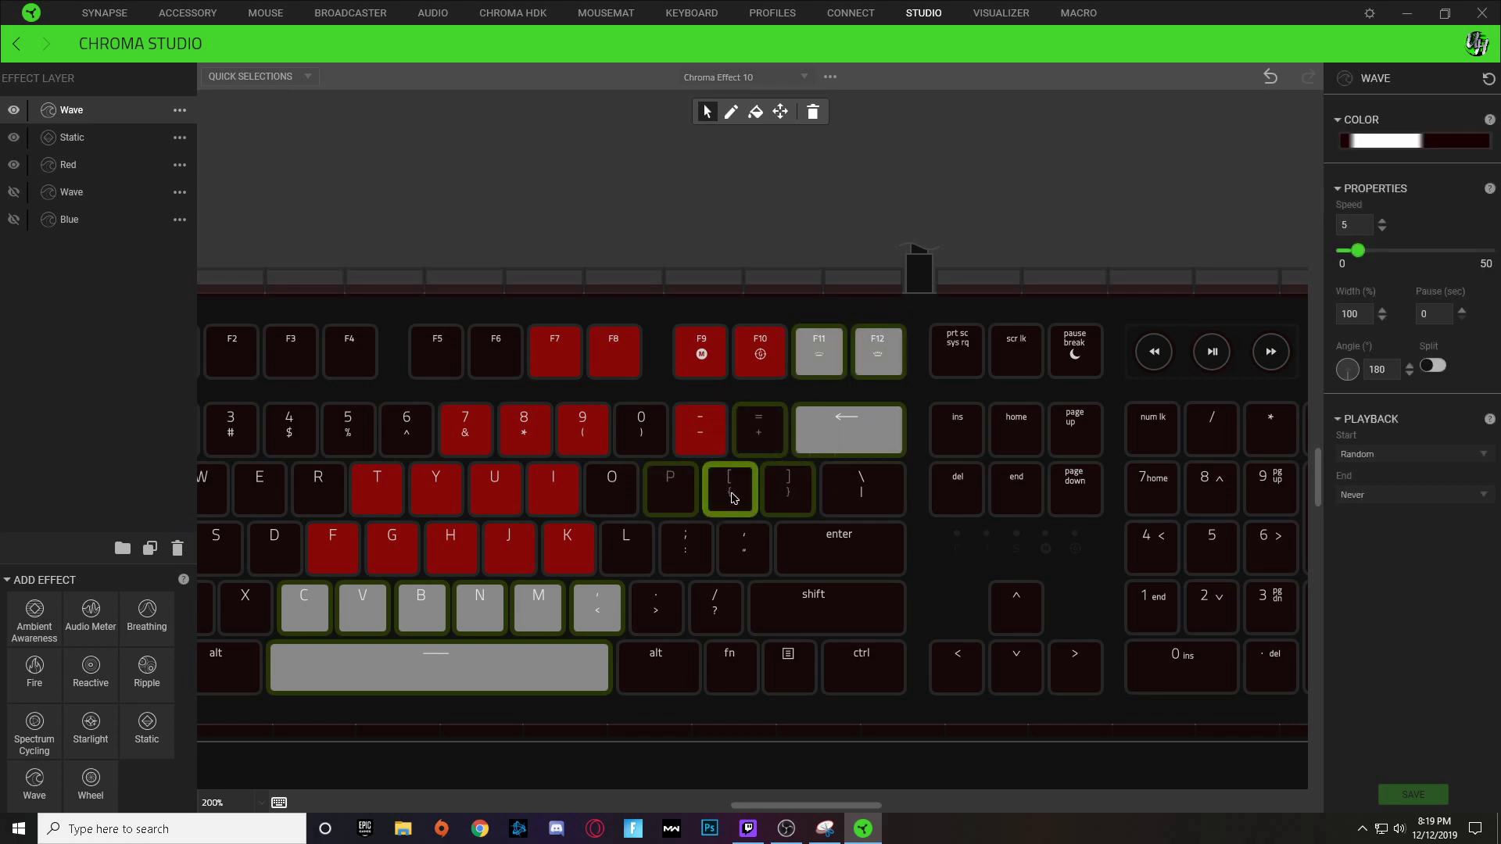
Step: Give the - key the [ key's wave and recolour both ends of its white band to red FF0000
left_click(702, 430)
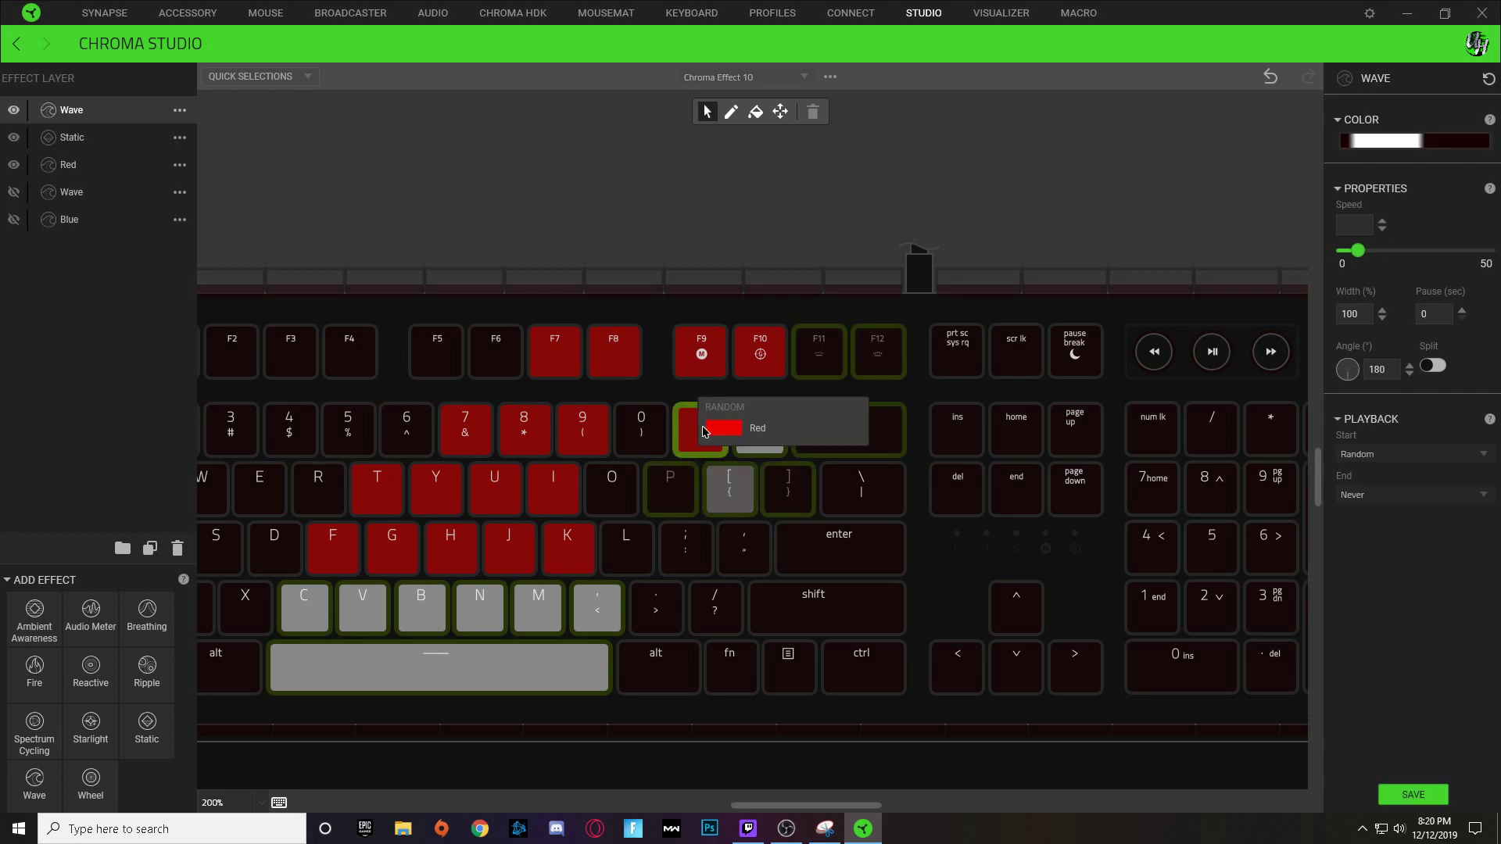
left_click(1435, 142)
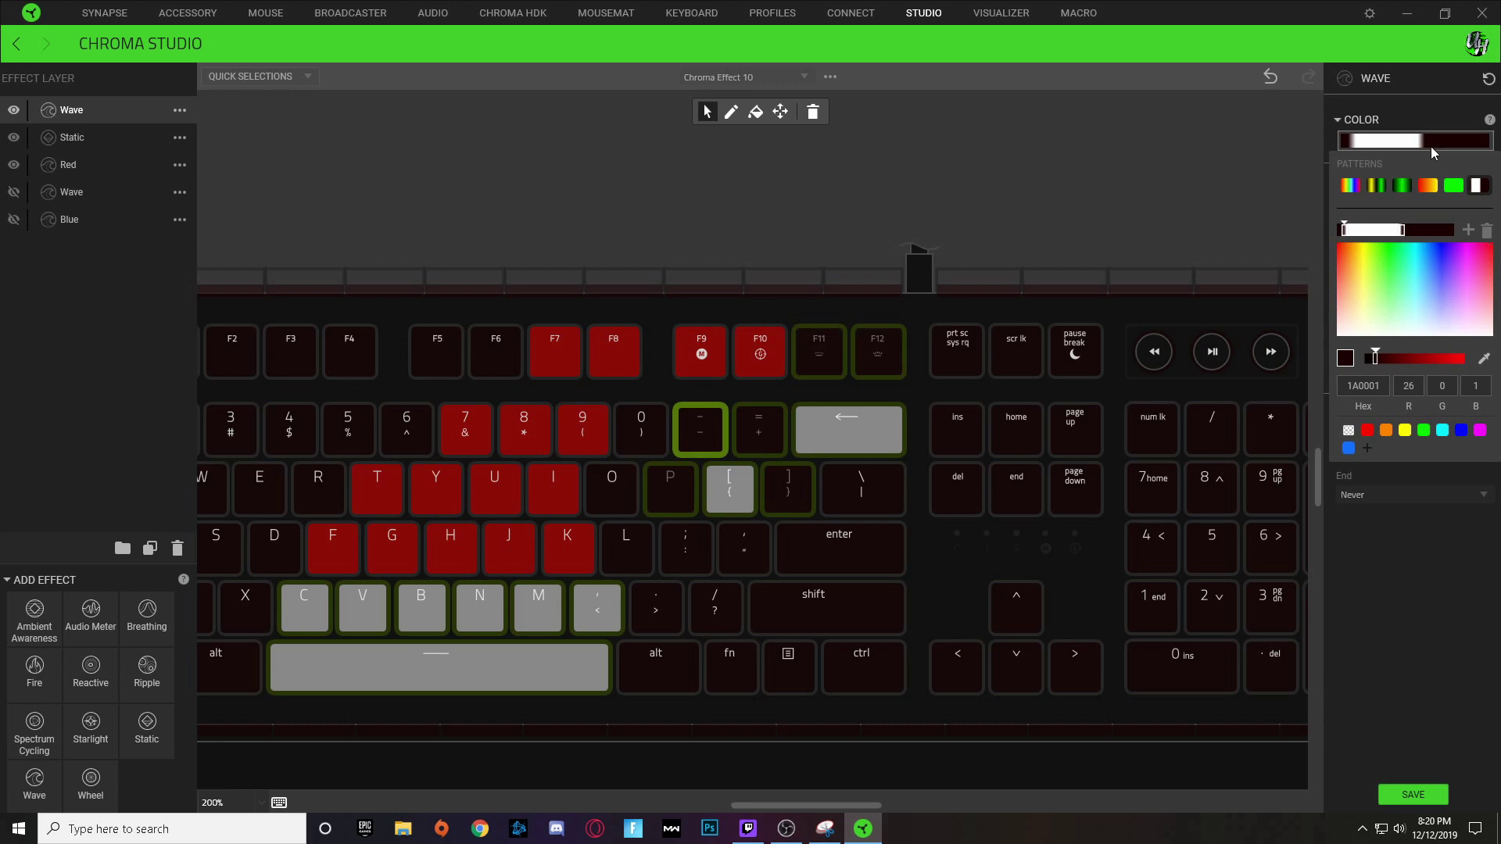
left_click(1348, 231)
left_click(1366, 430)
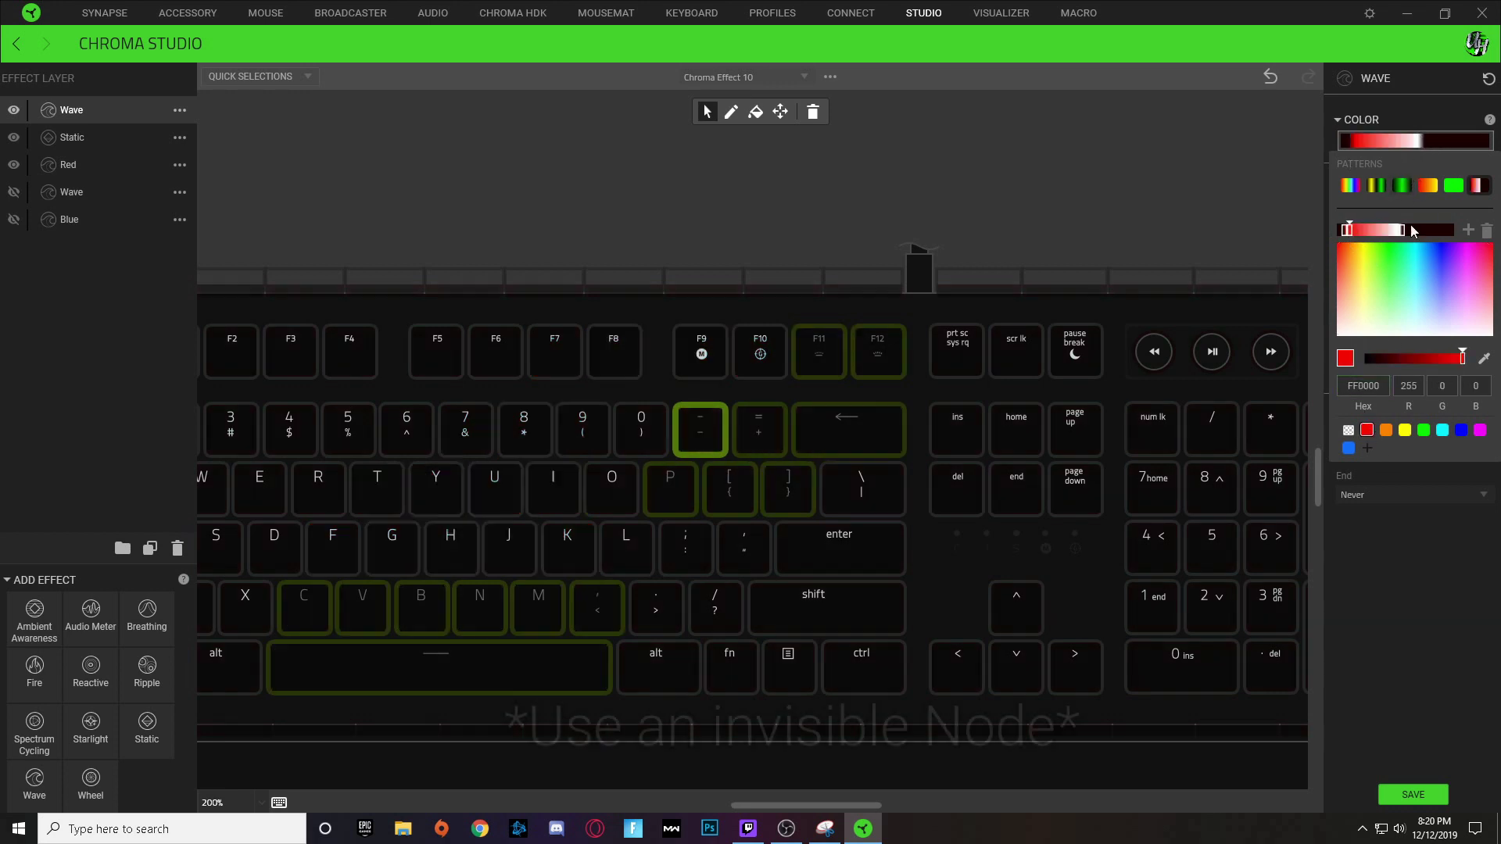
left_click(1398, 230)
left_click(1367, 430)
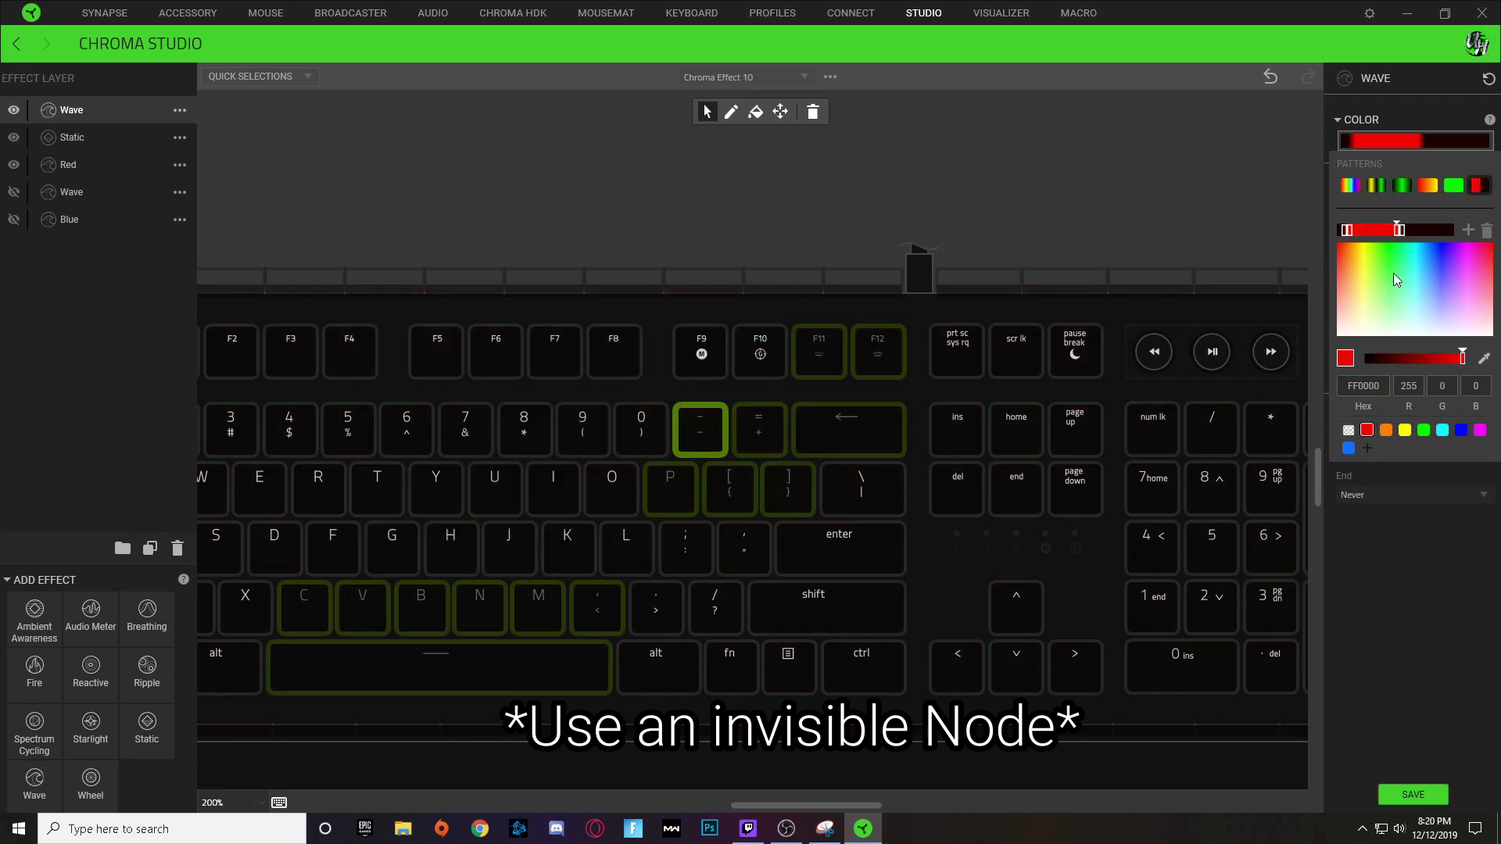
Step: Apply the Backspace key's wave to F10, recolour its white stop to red FF0000, and save the effect
left_click(778, 352)
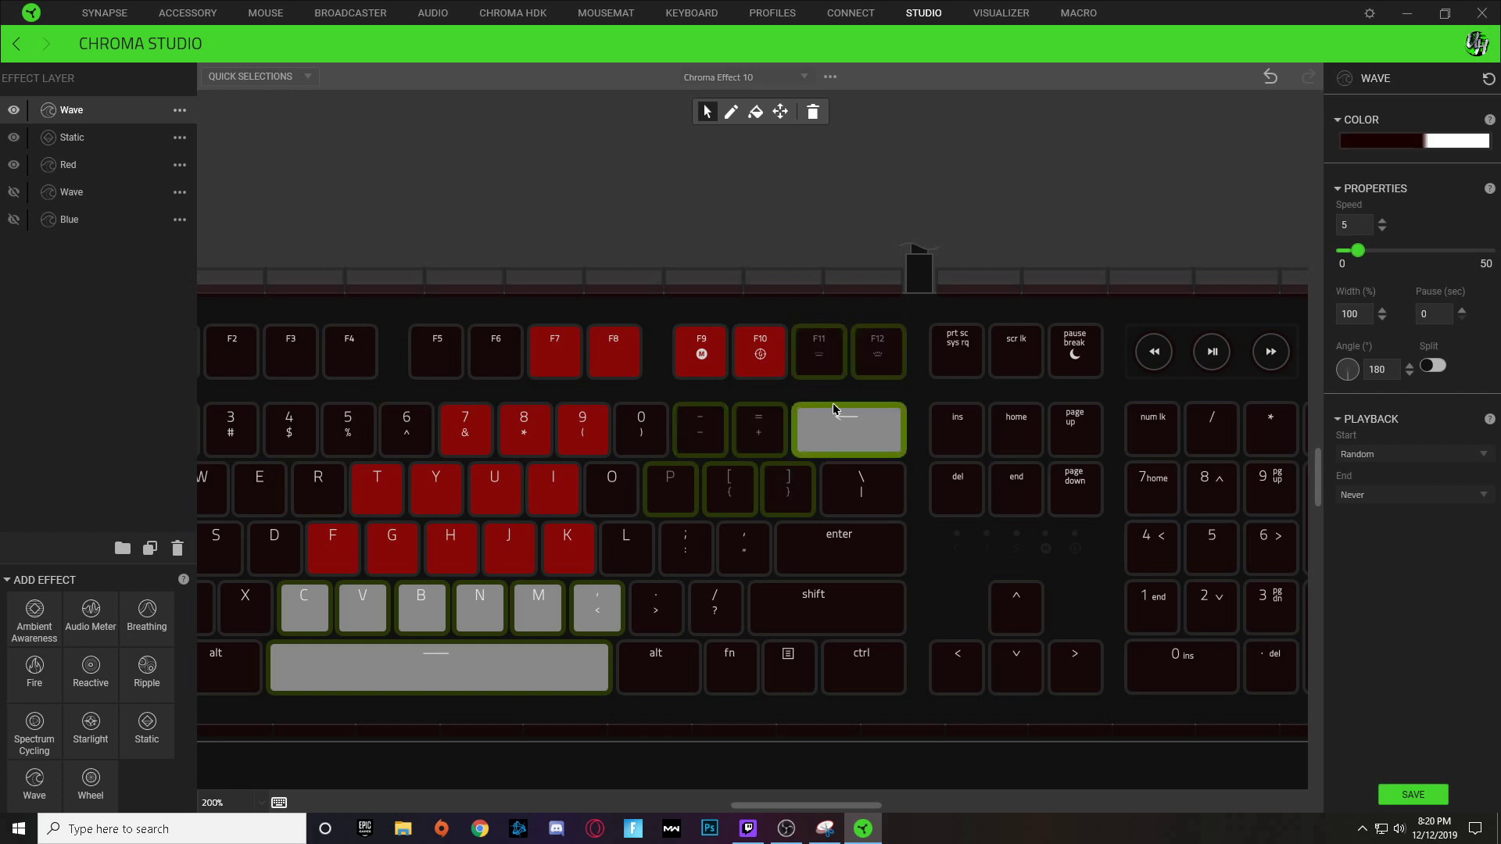
left_click(772, 358)
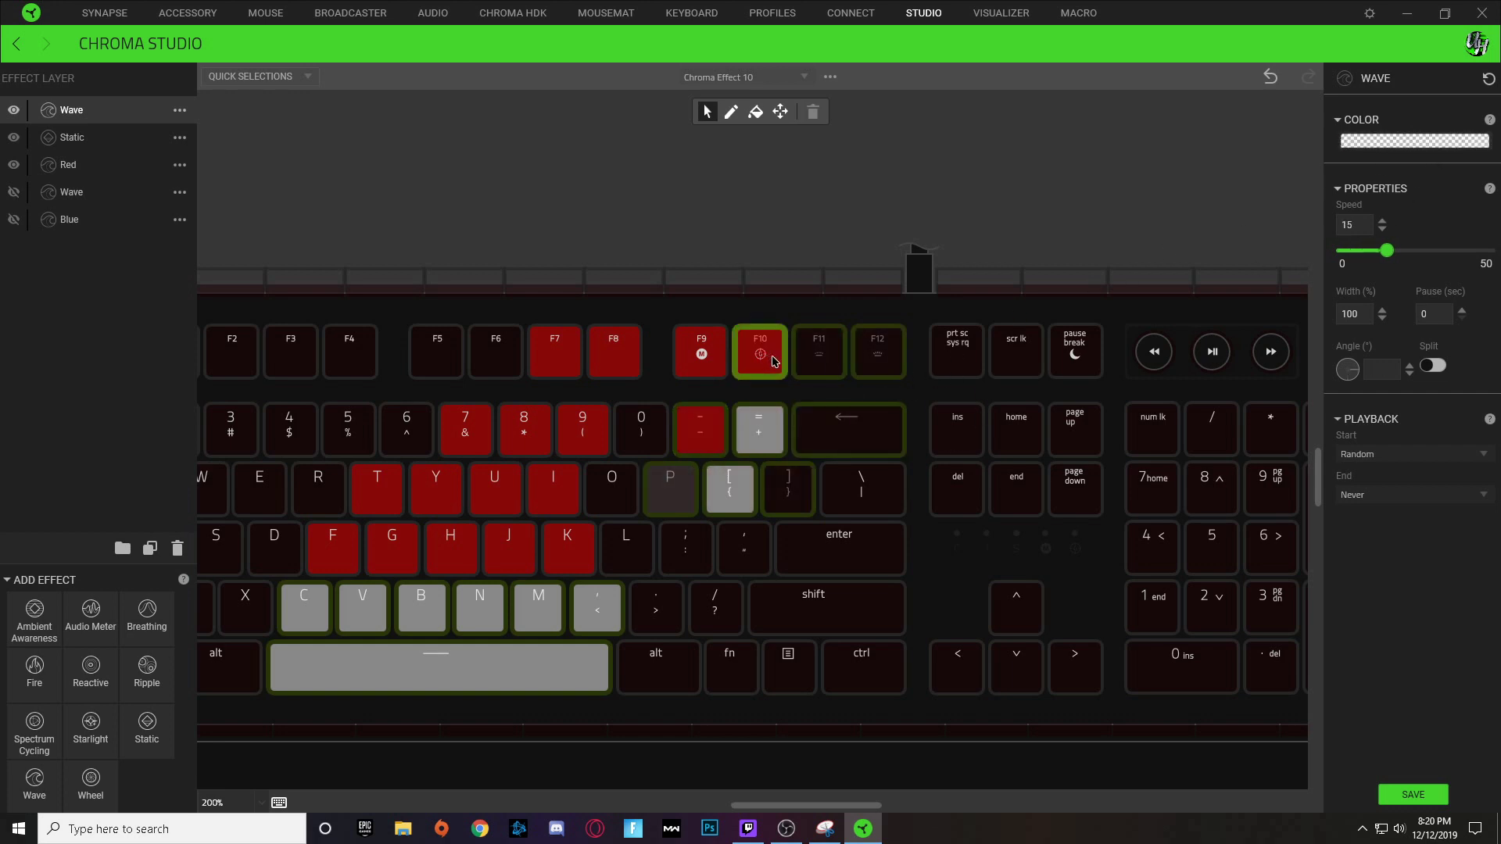
left_click(1445, 143)
left_click(1401, 231)
left_click(1368, 430)
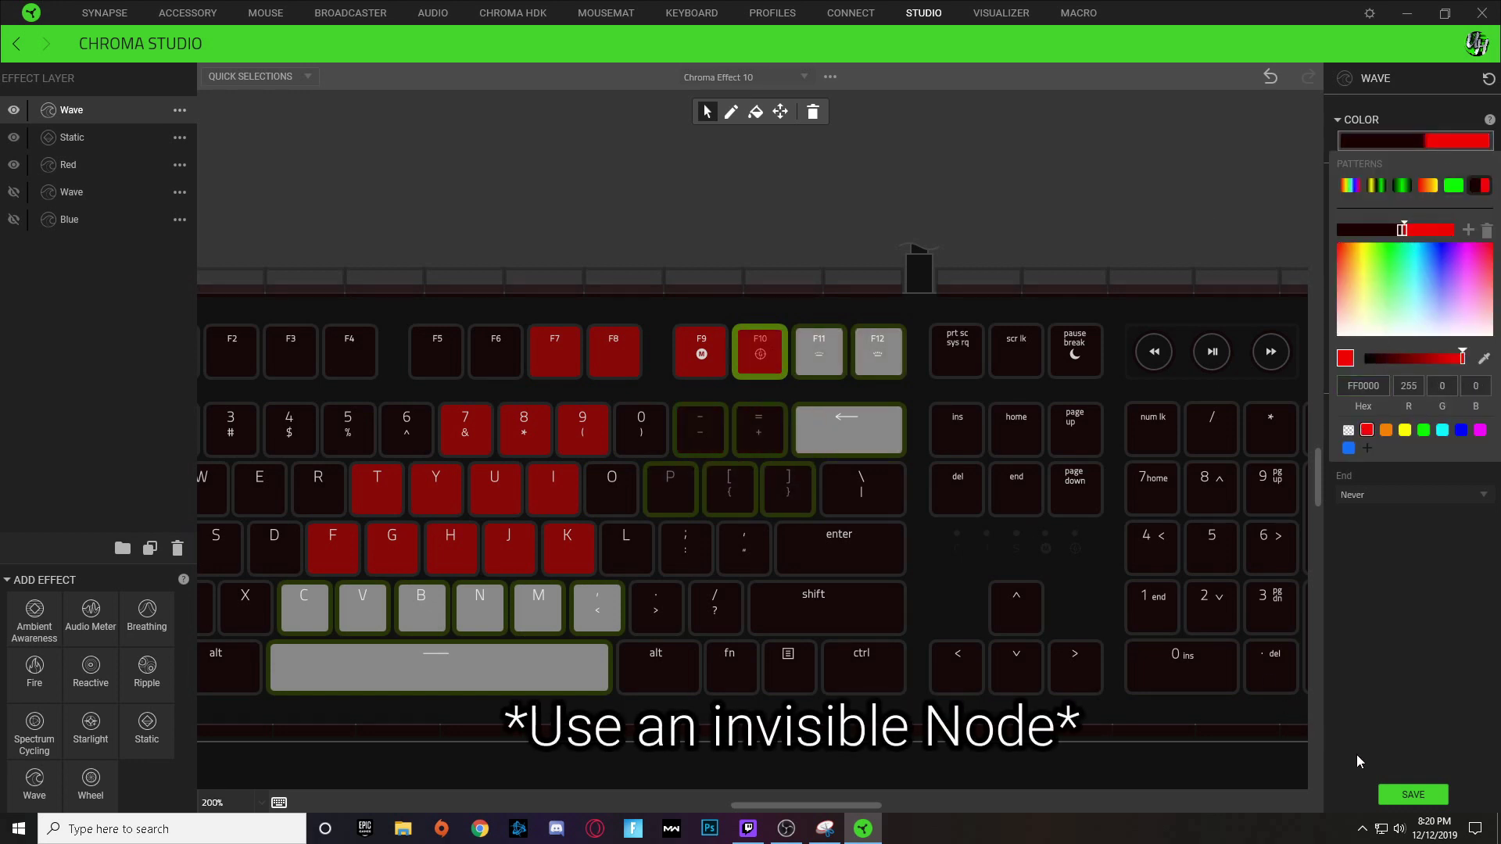
left_click(1434, 804)
Step: Add a Starlight effect as the top layer
left_click(1105, 205)
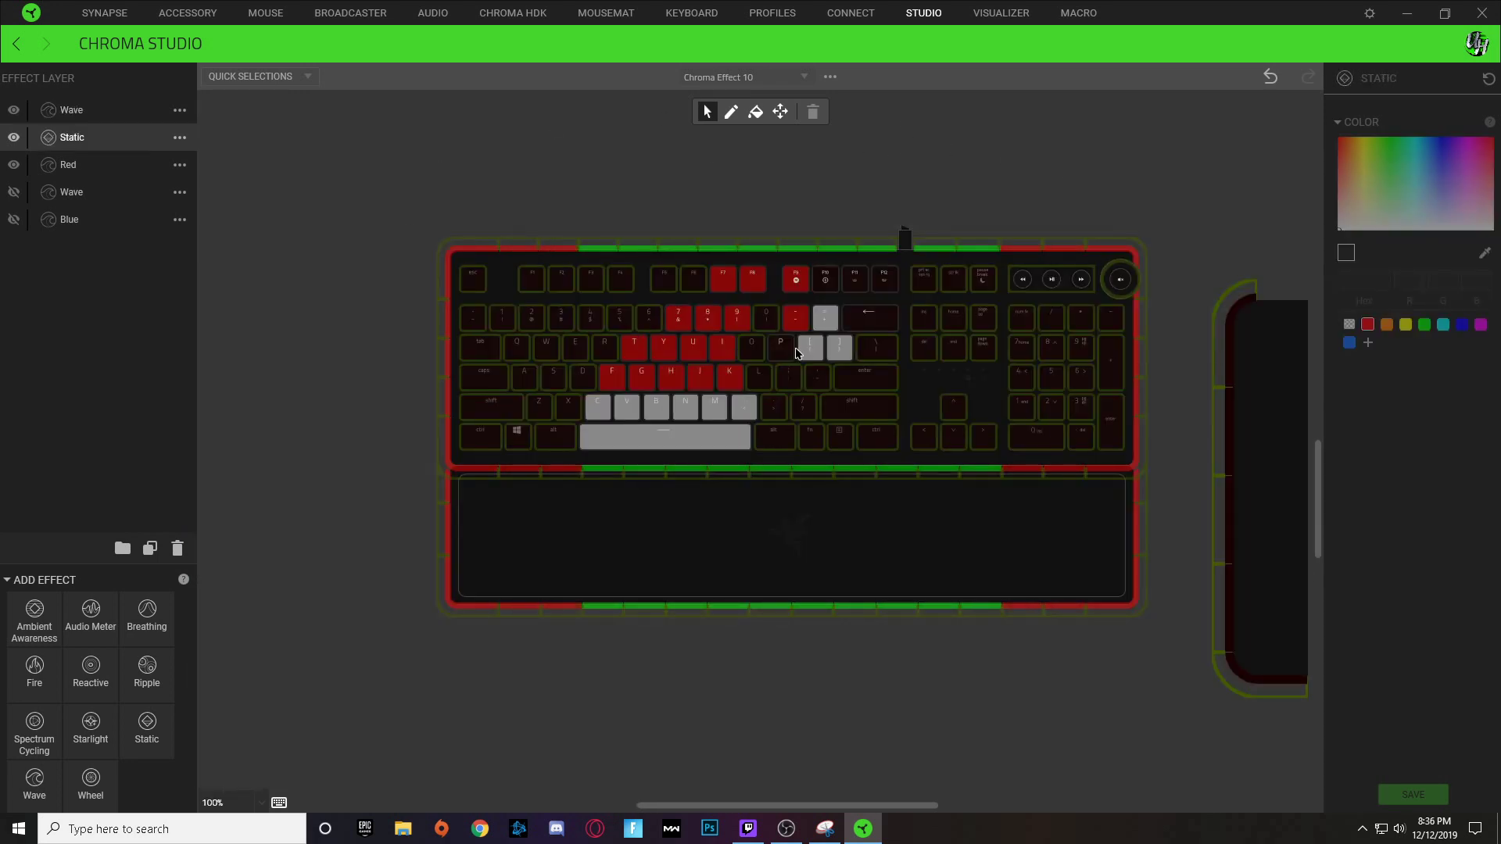
left_click(97, 742)
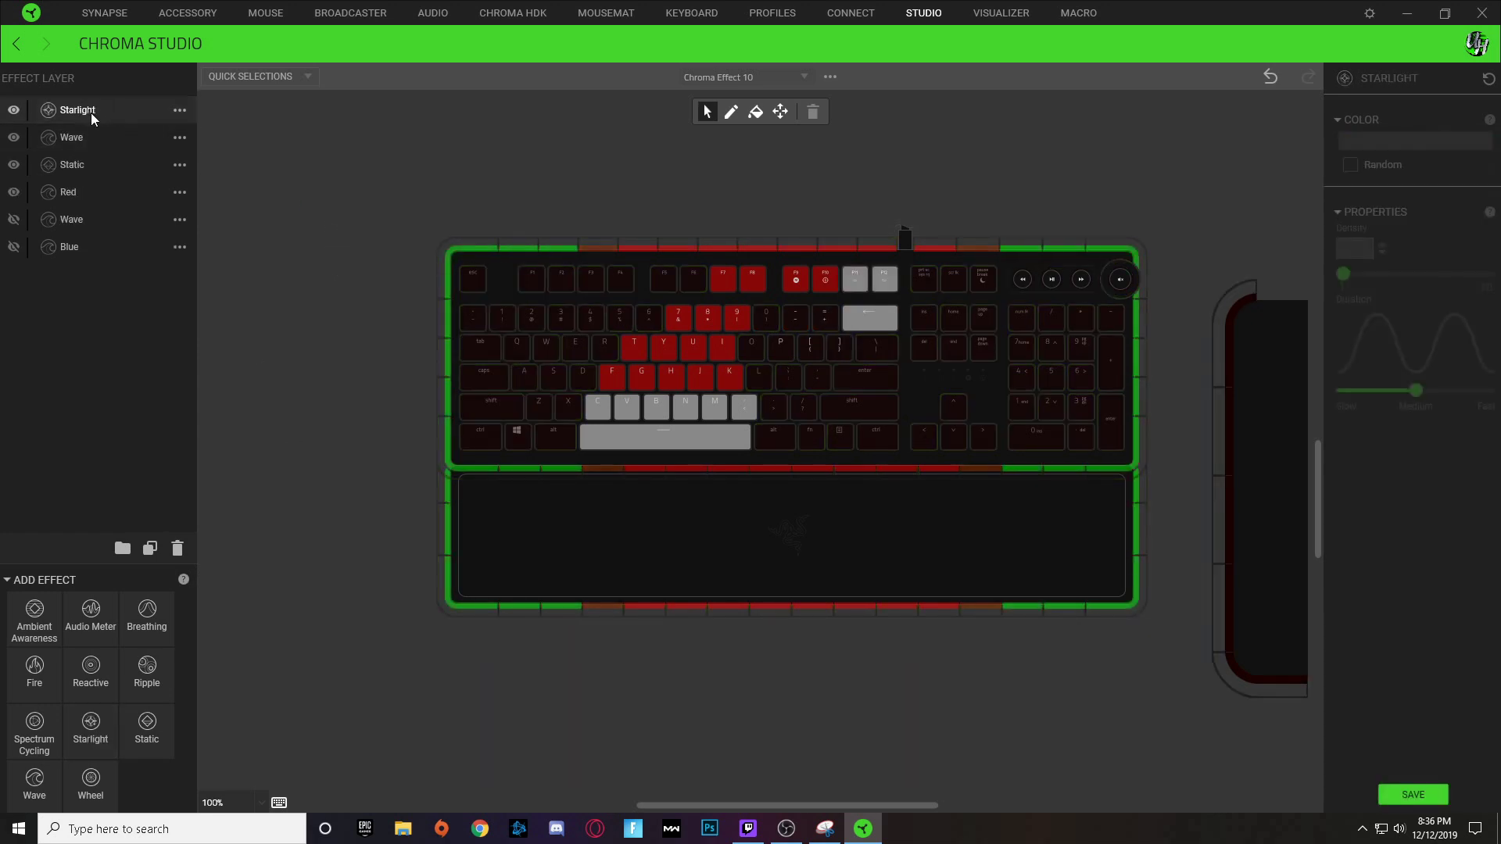
Step: Assign the Starlight effect to the keyboard keys outside the wave pattern and colour it solid dark grey 1C1C1C
mouse_move(473, 284)
left_mouse_down()
mouse_move(688, 283)
mouse_move(641, 316)
mouse_move(473, 316)
mouse_move(533, 357)
left_mouse_up()
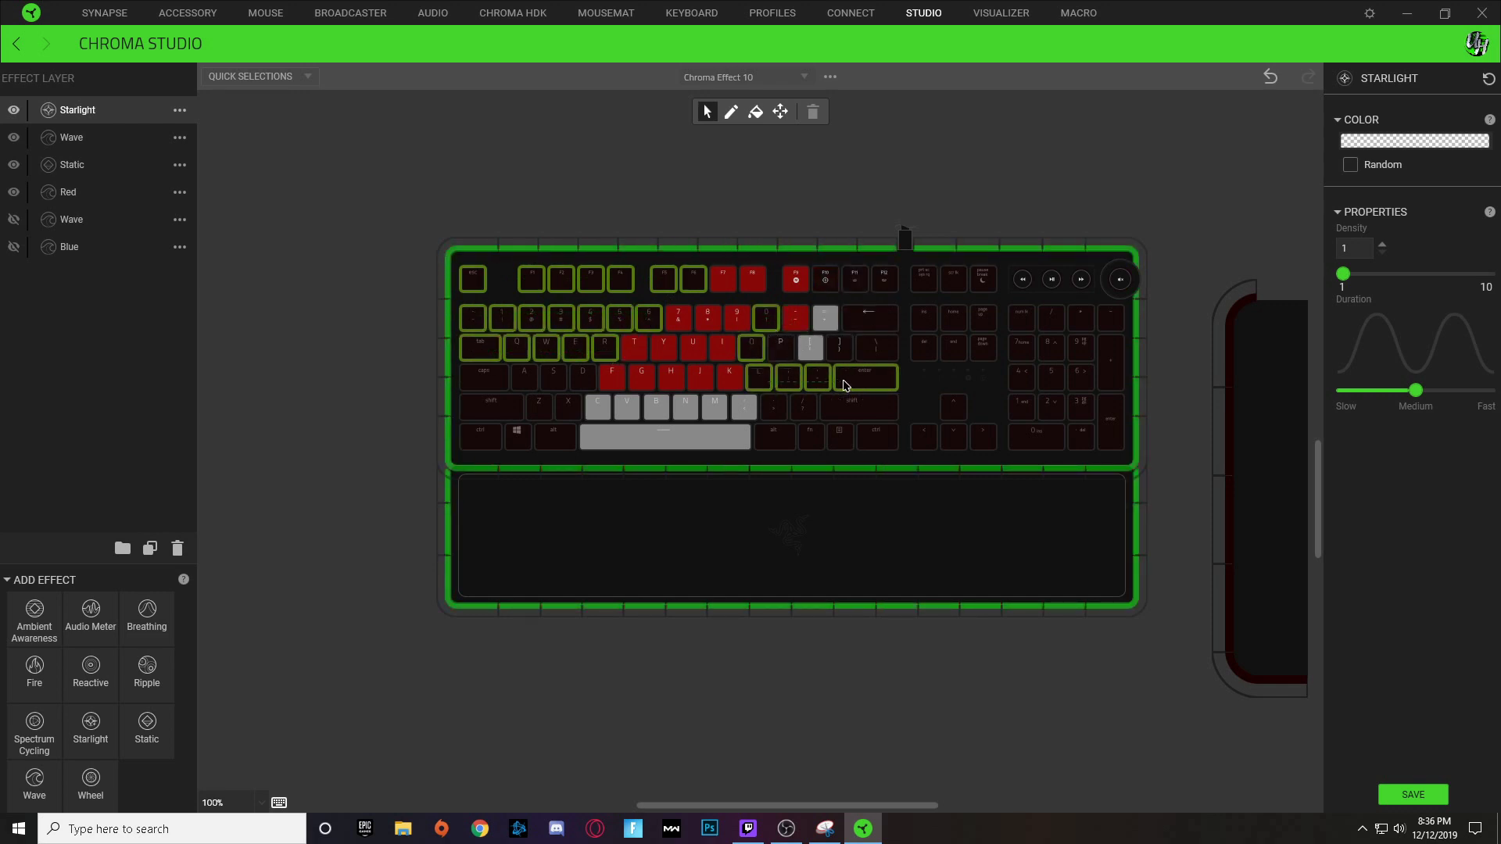
left_click(1410, 143)
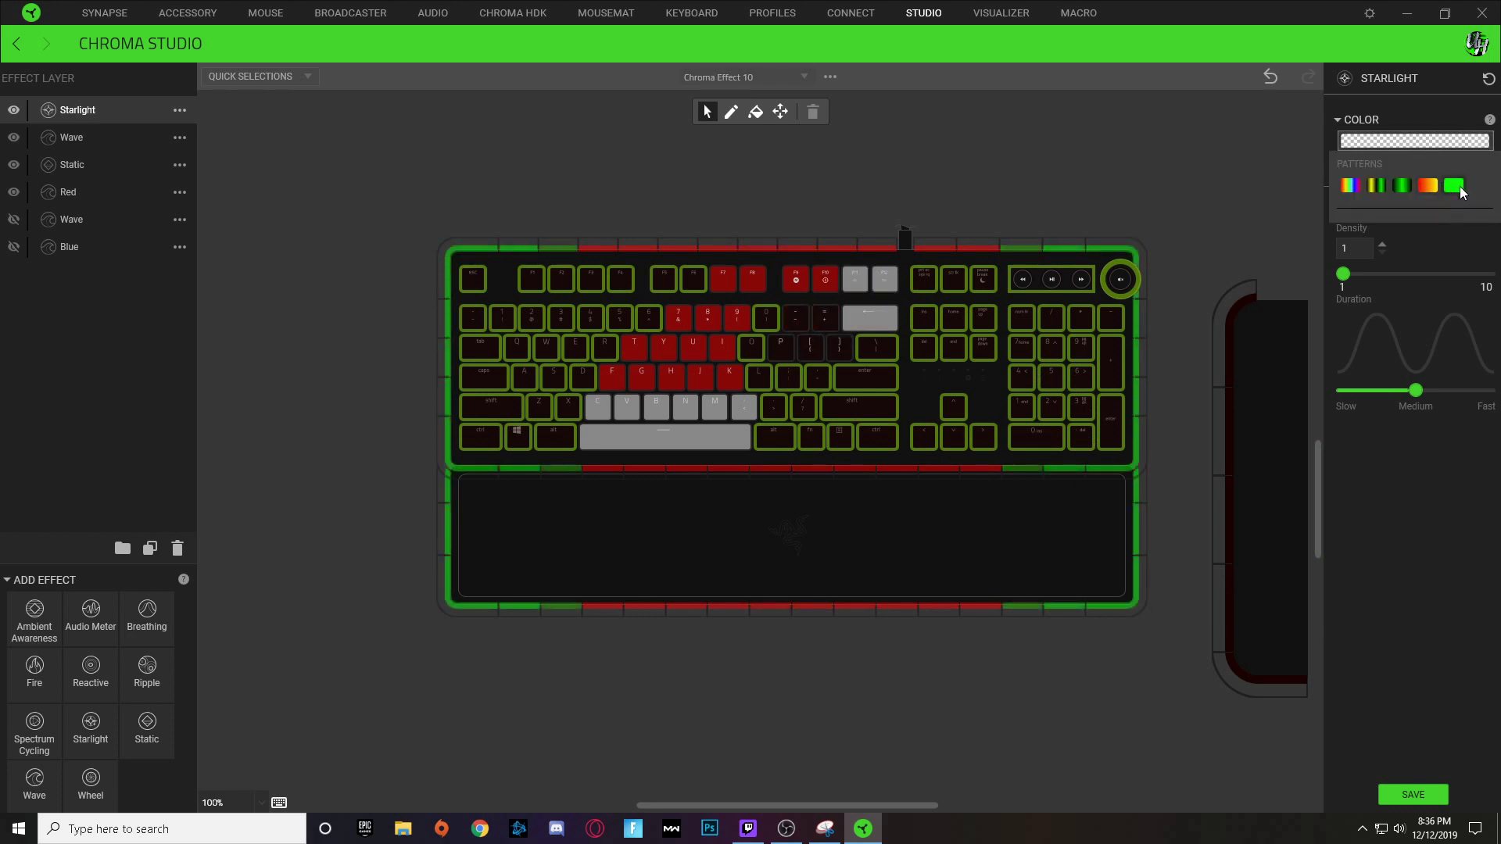
left_click(1453, 186)
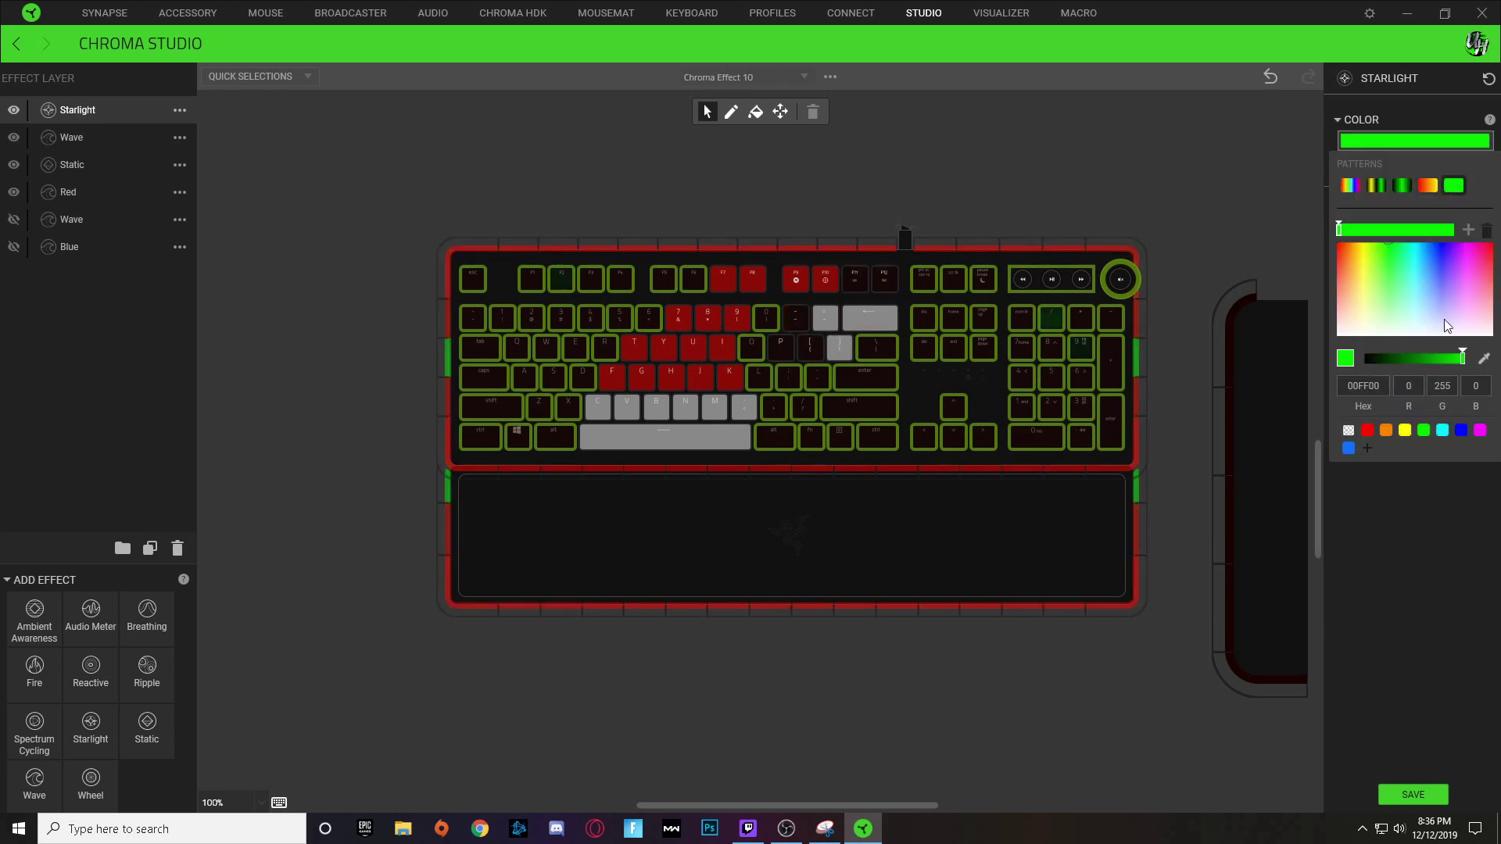
left_click(1395, 336)
left_click_drag(1387, 360, 1377, 361)
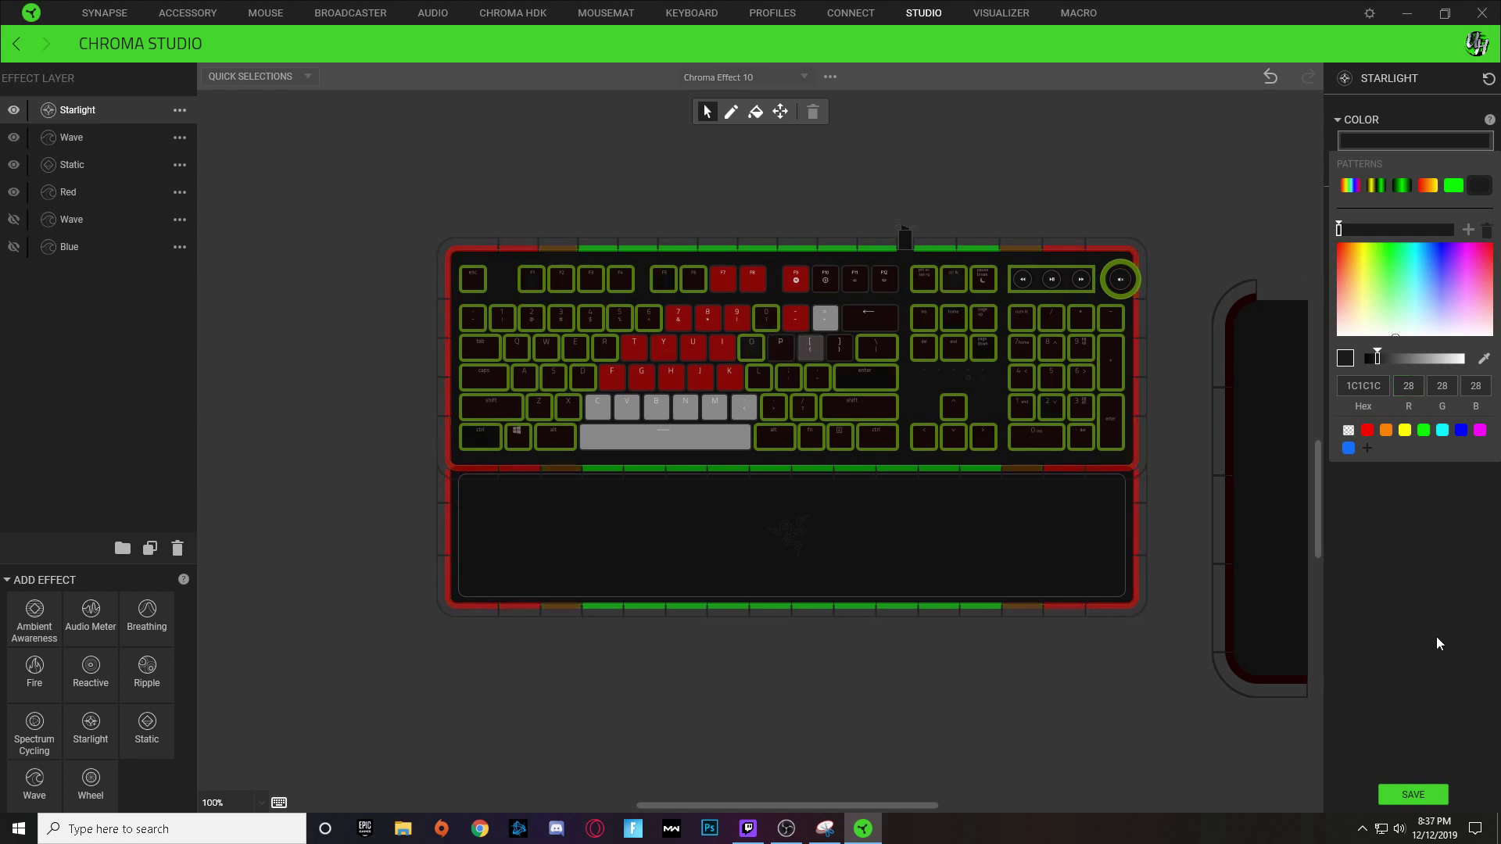
left_click(1200, 181)
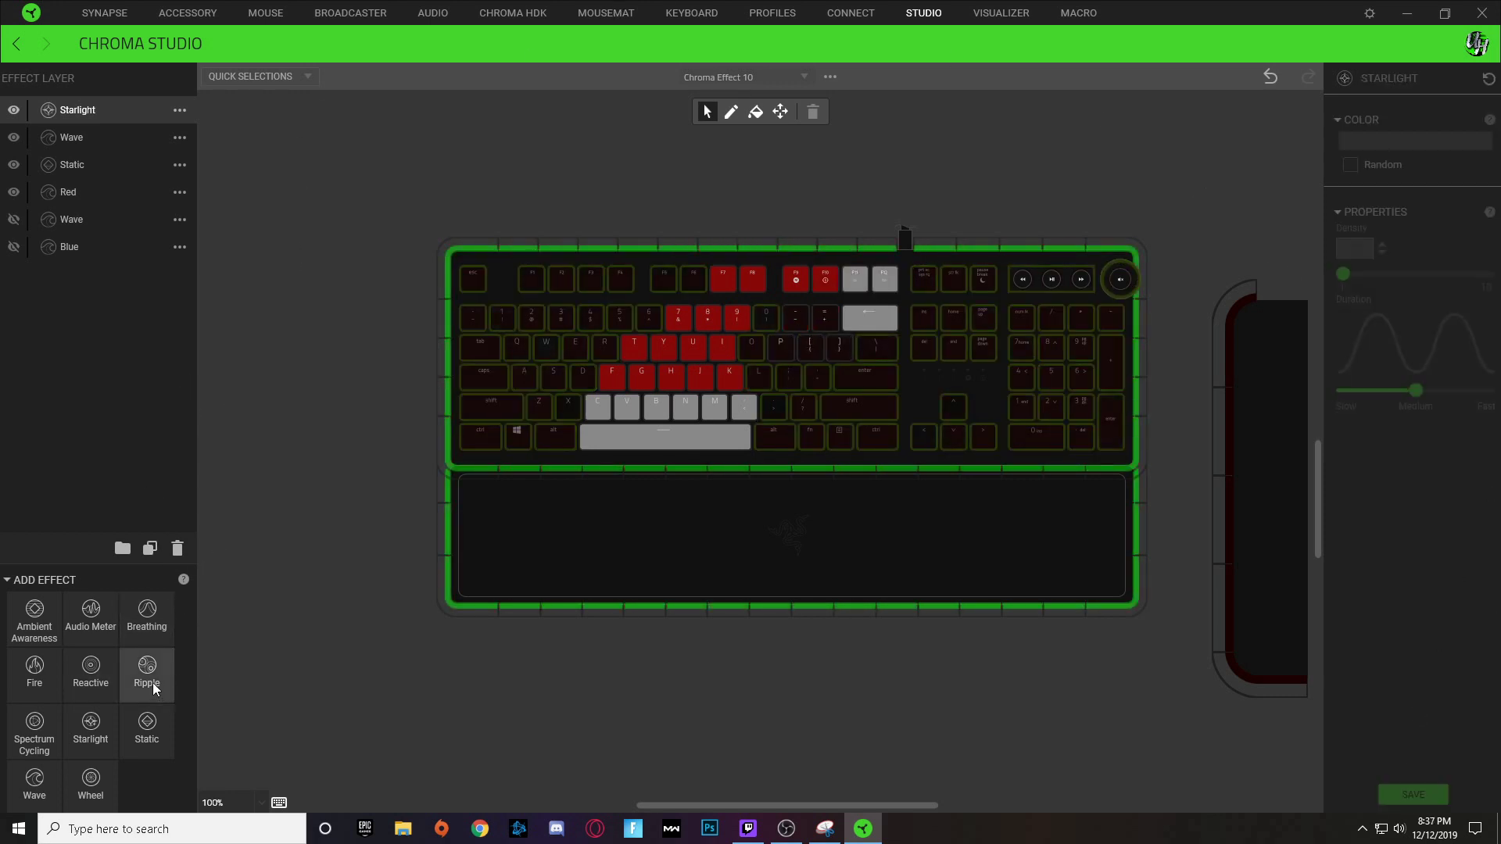
Step: Add a Ripple effect as the top layer and assign it to the keys outside the wave pattern in solid green 00FF00
left_click_drag(189, 533, 91, 113)
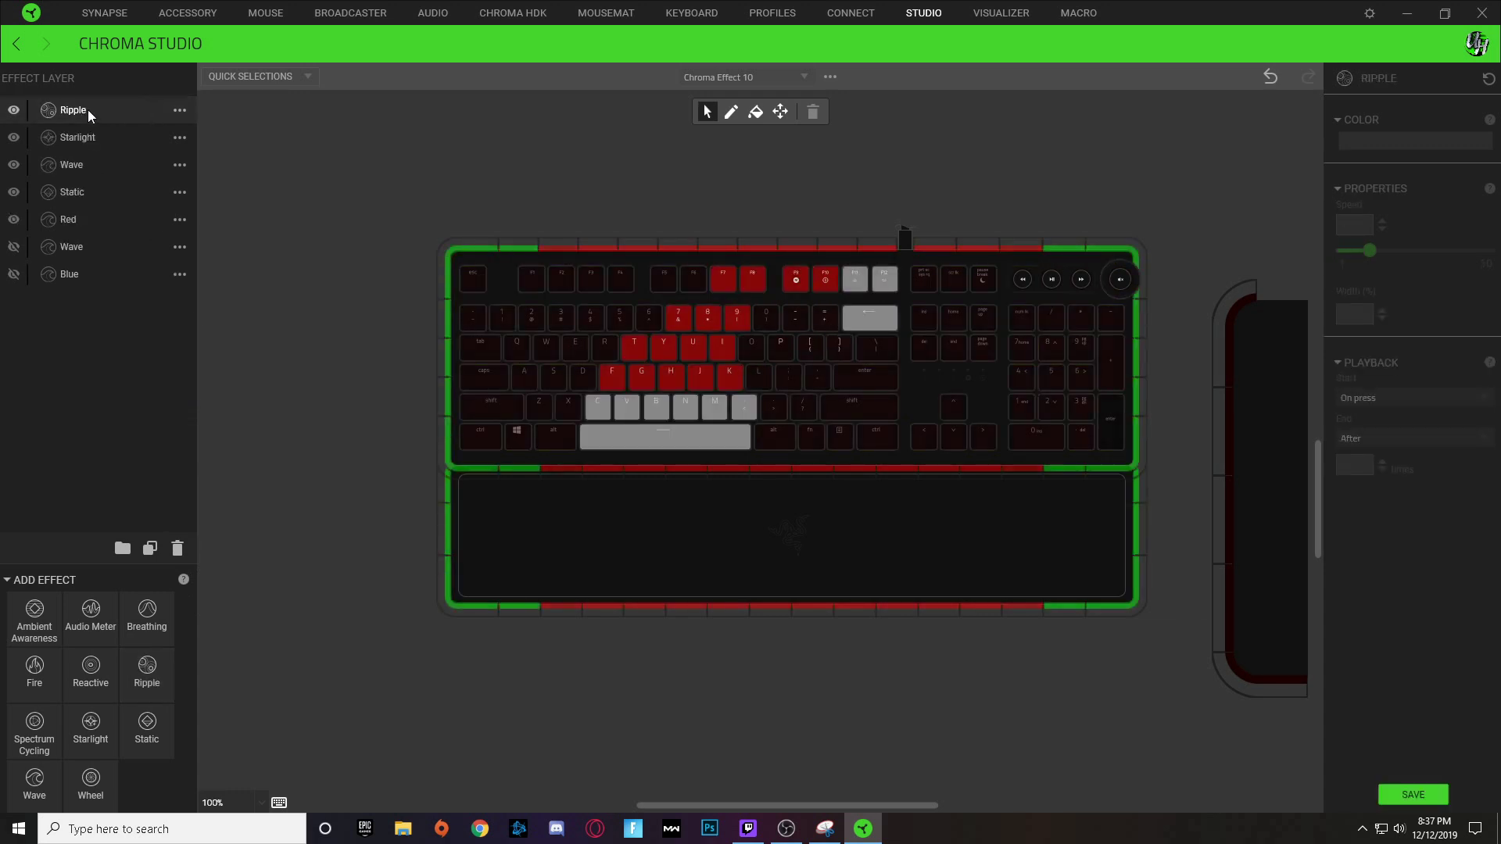
left_click_drag(501, 293, 1114, 454)
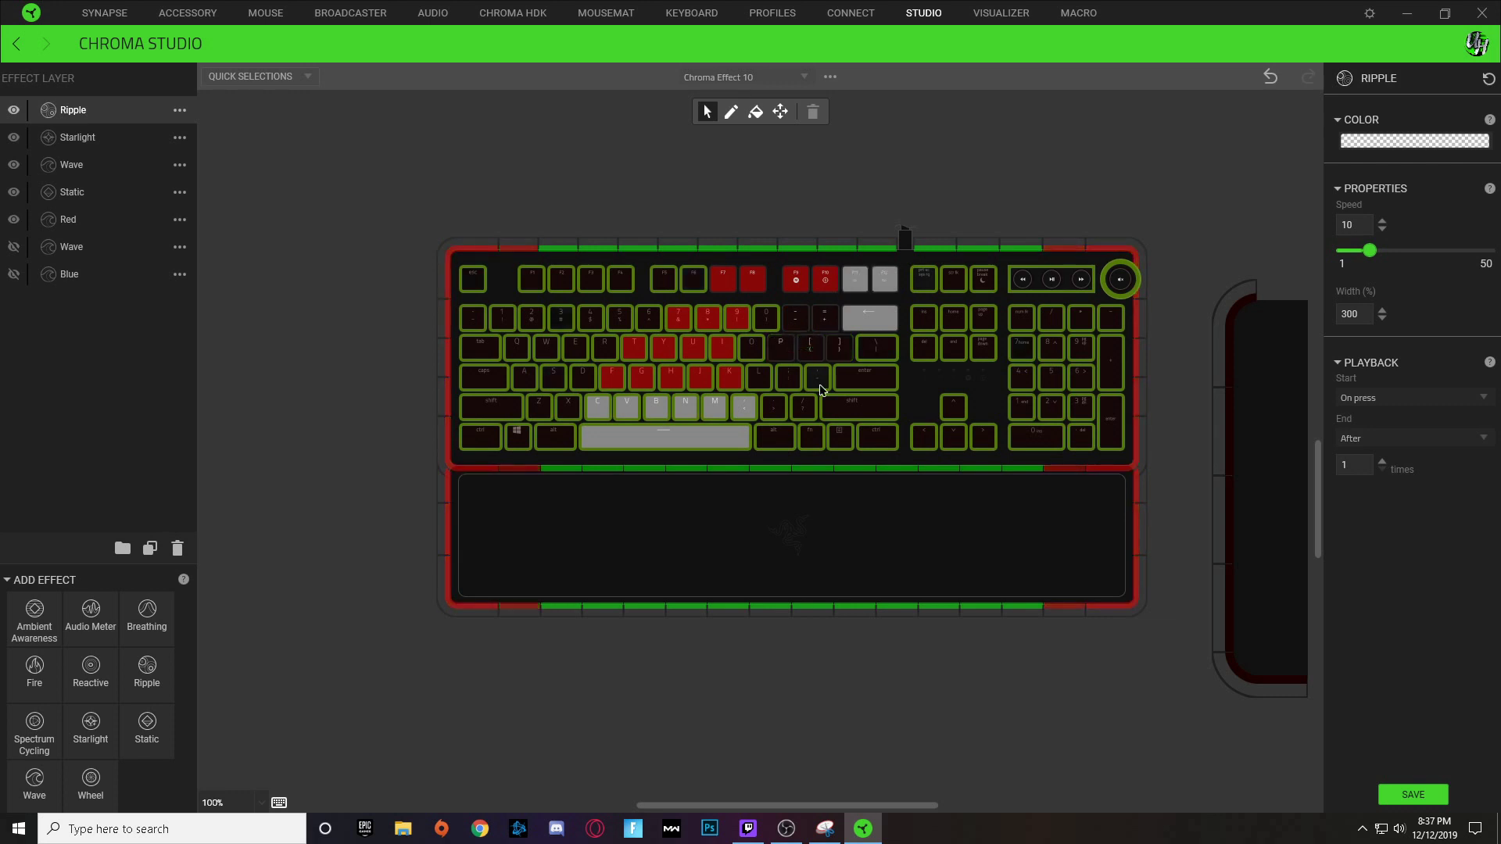
left_click(1398, 145)
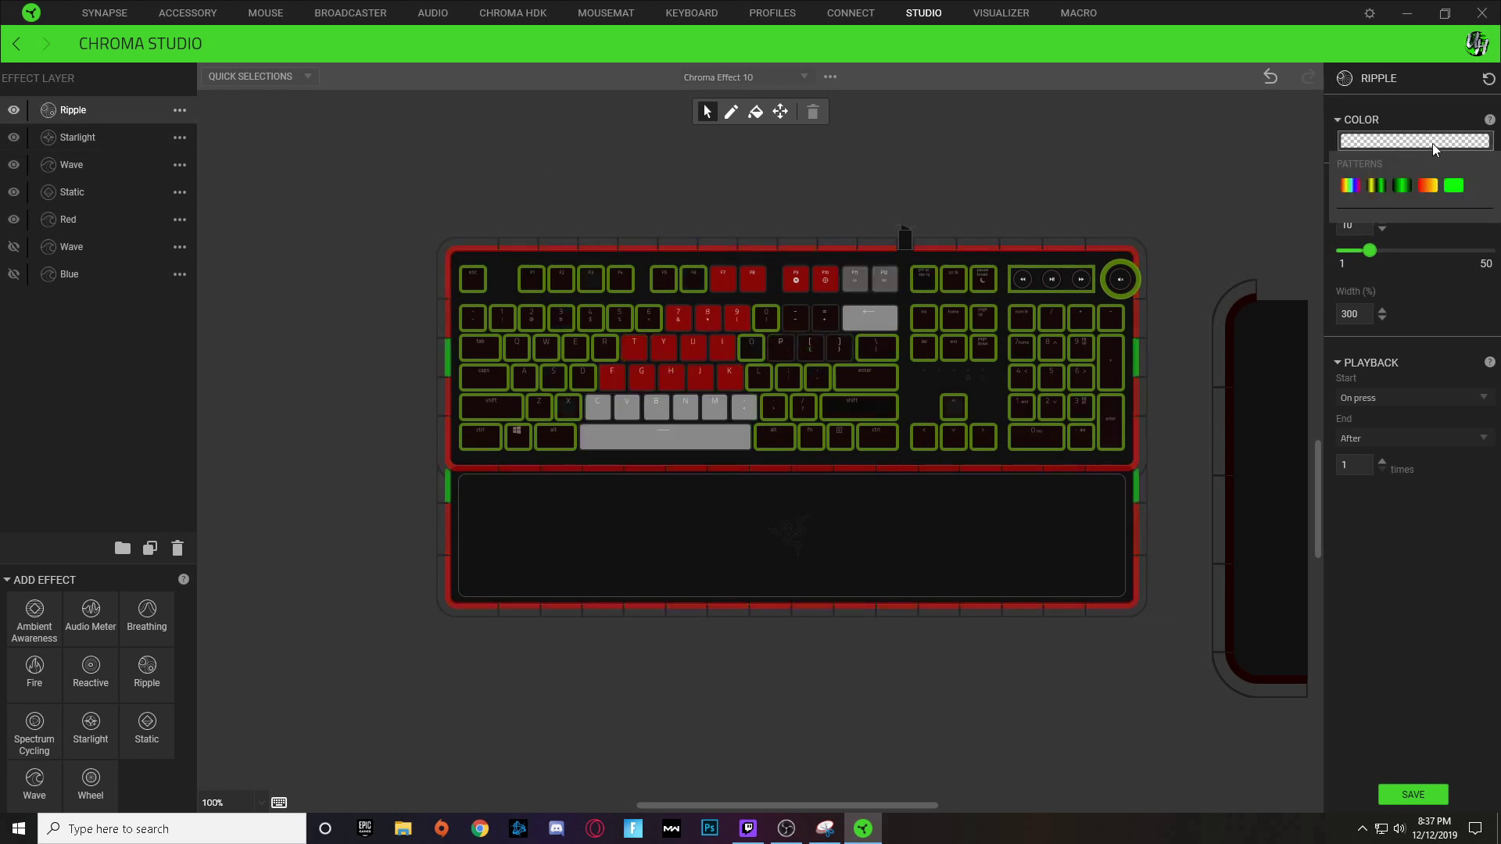
left_click(1453, 186)
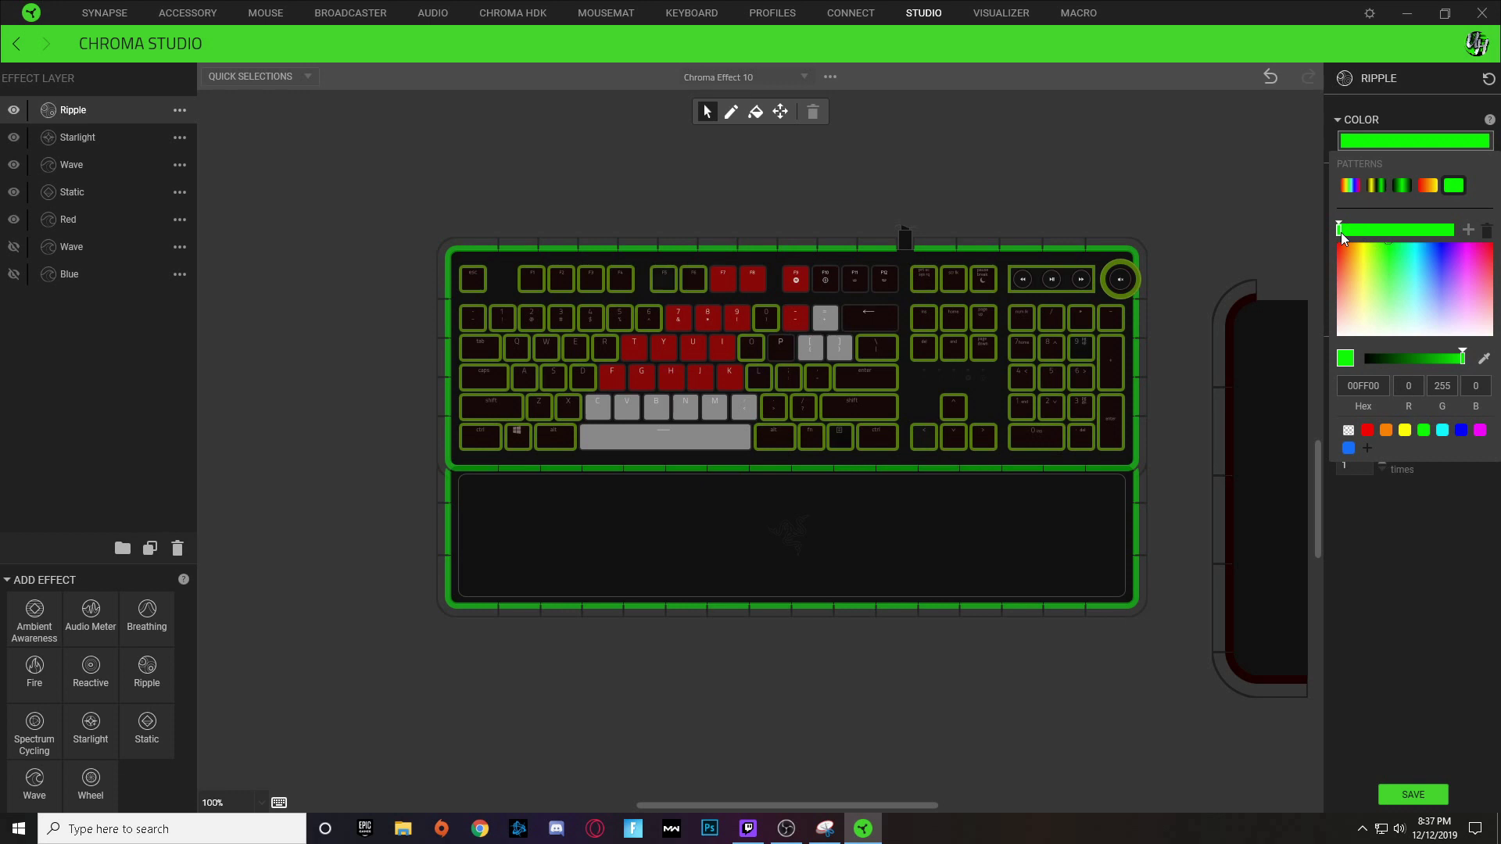
left_click(1397, 516)
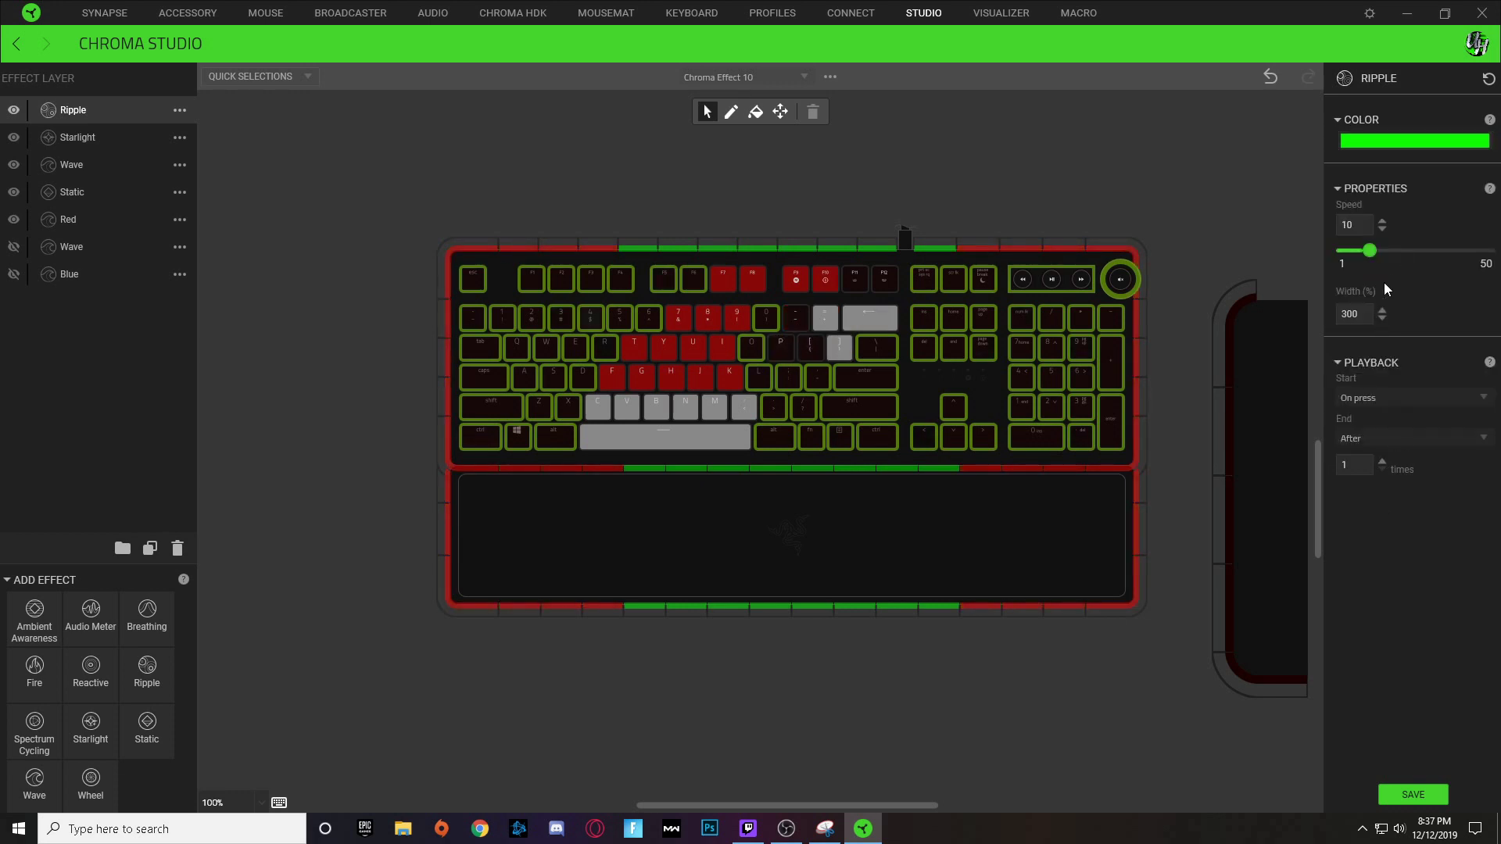
Step: Set the Ripple effect's width to 100% and its speed to 4, and clear the key selection
type("100")
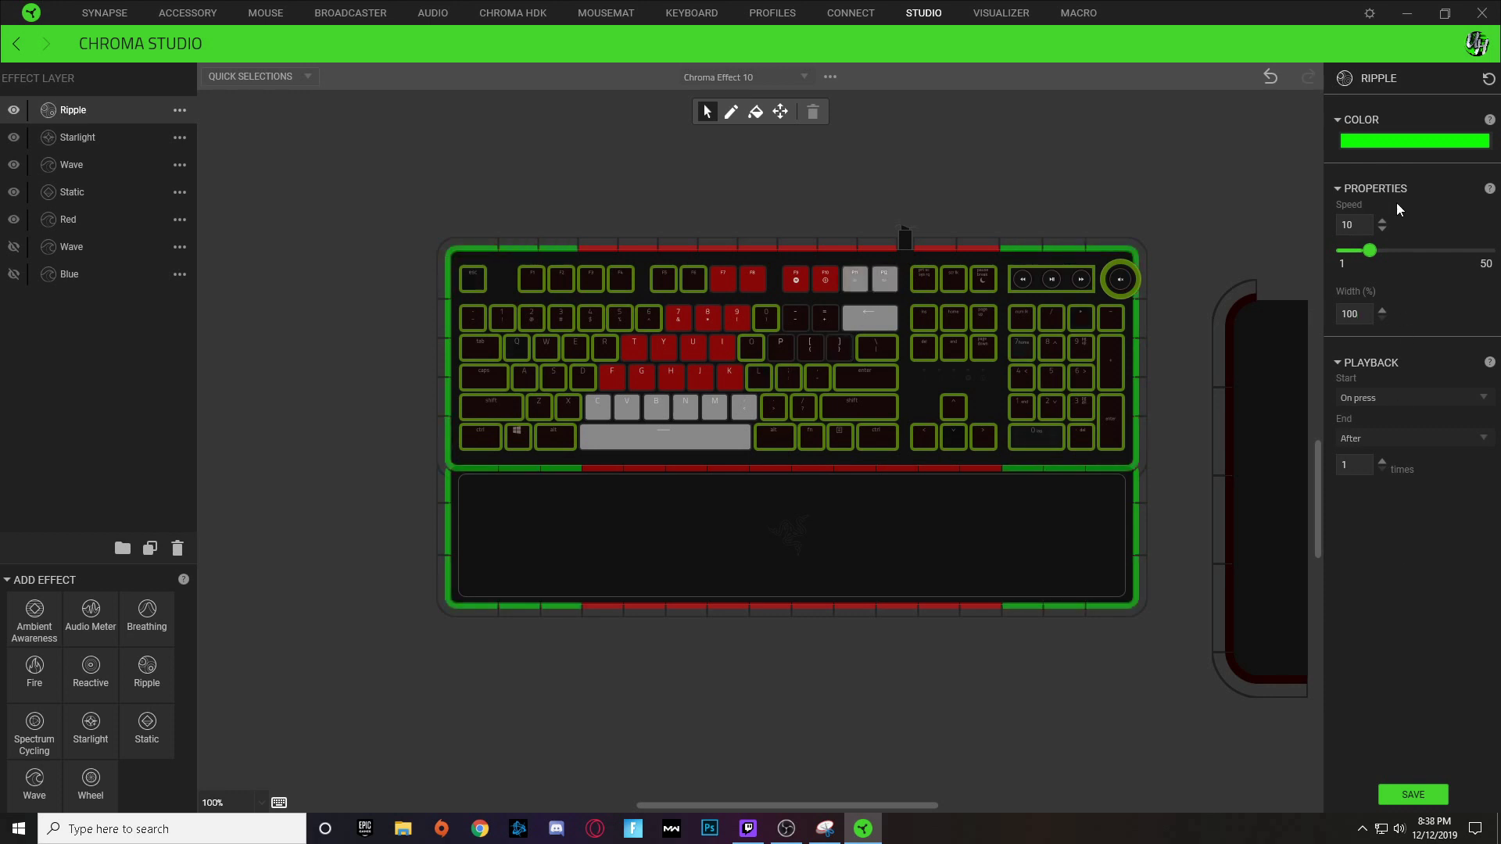
left_click(1382, 227)
left_click(1382, 227)
left_click(1382, 228)
left_click(1383, 227)
left_click(1382, 228)
left_click(1383, 227)
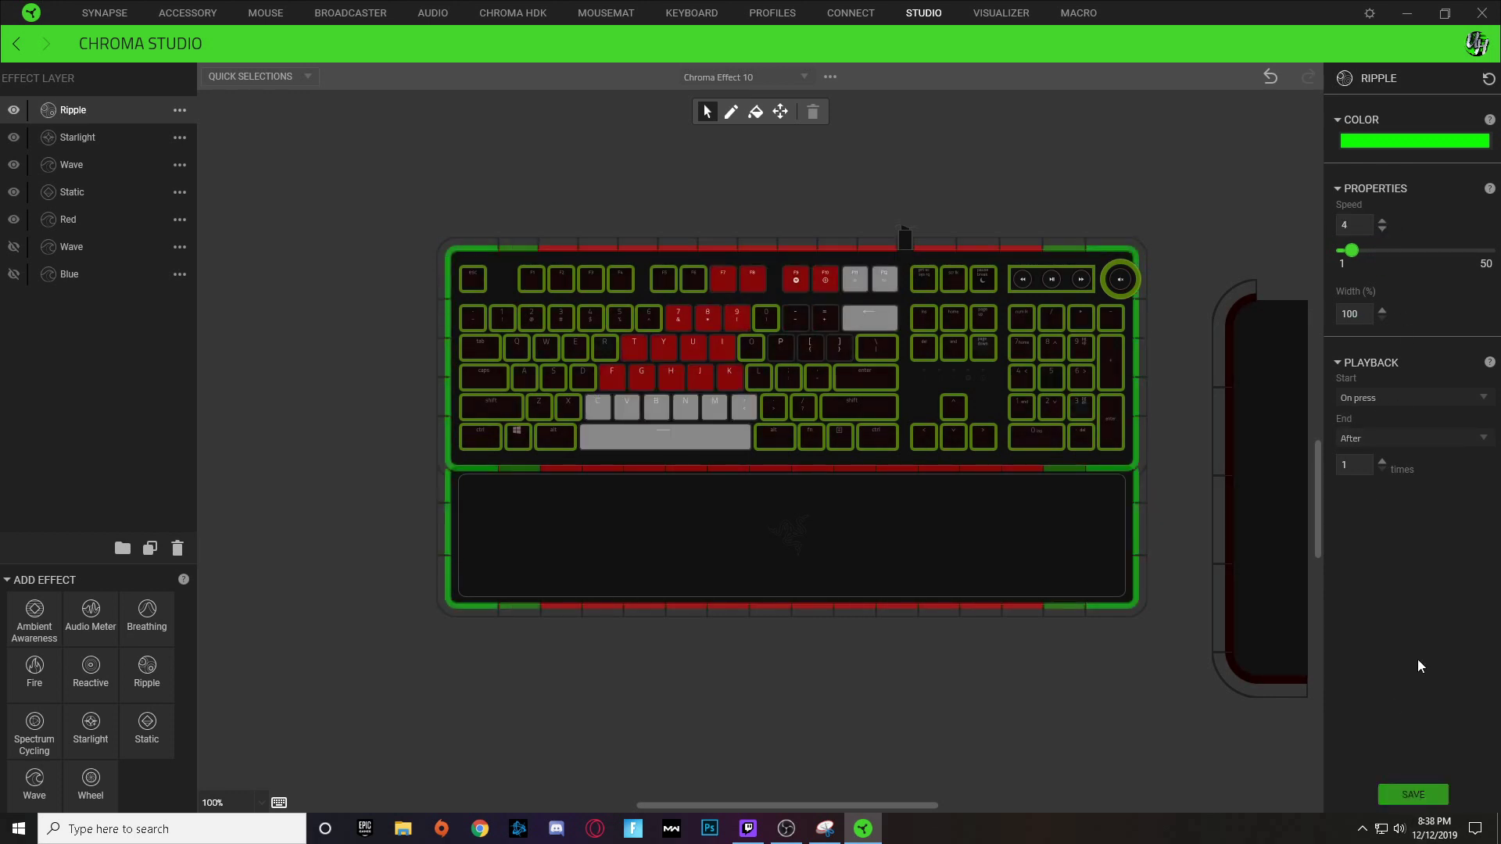
left_click(721, 236)
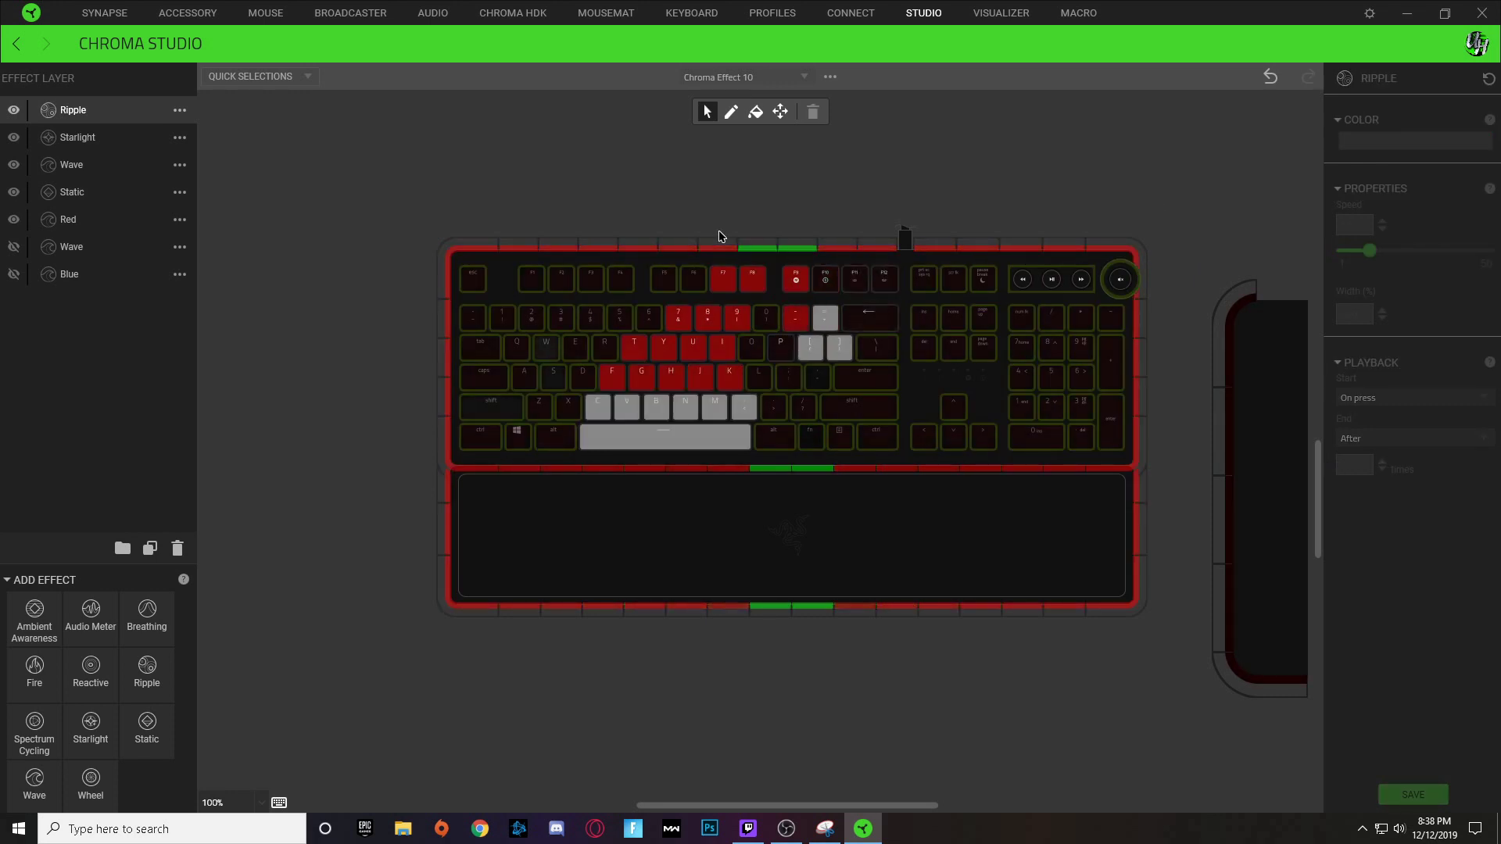